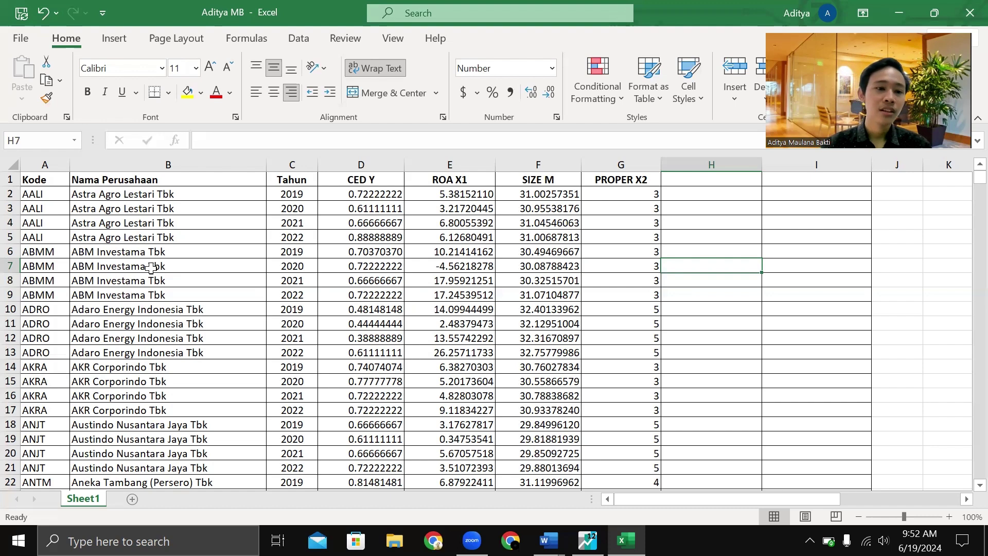
Enter the header "ROASIZE X1M" in cell H1.
left_click(747, 181)
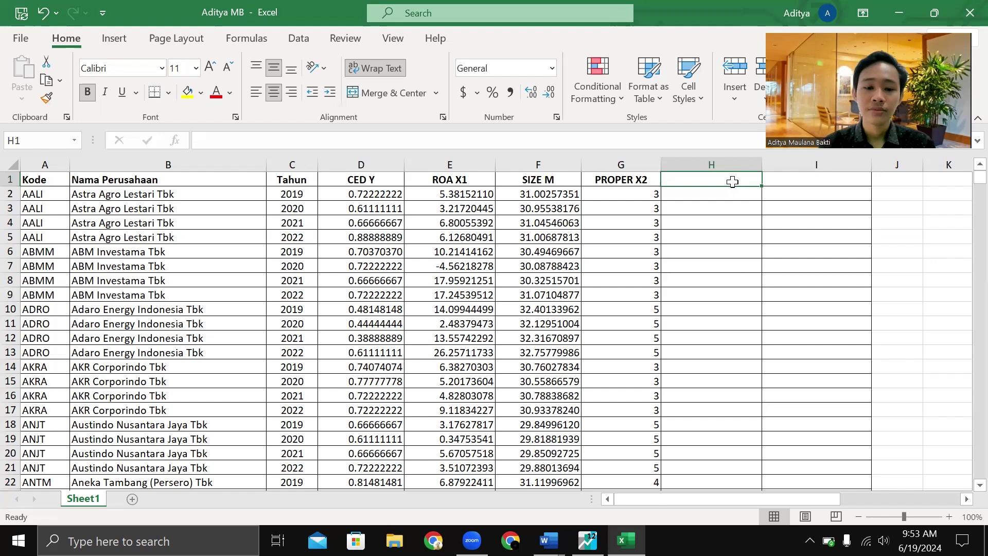
type("ROA")
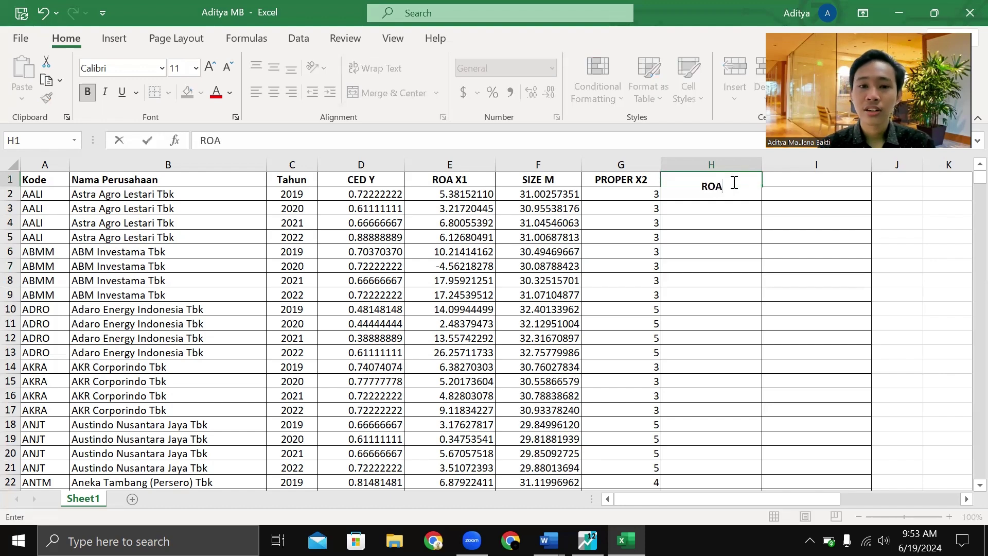
type("SIZ")
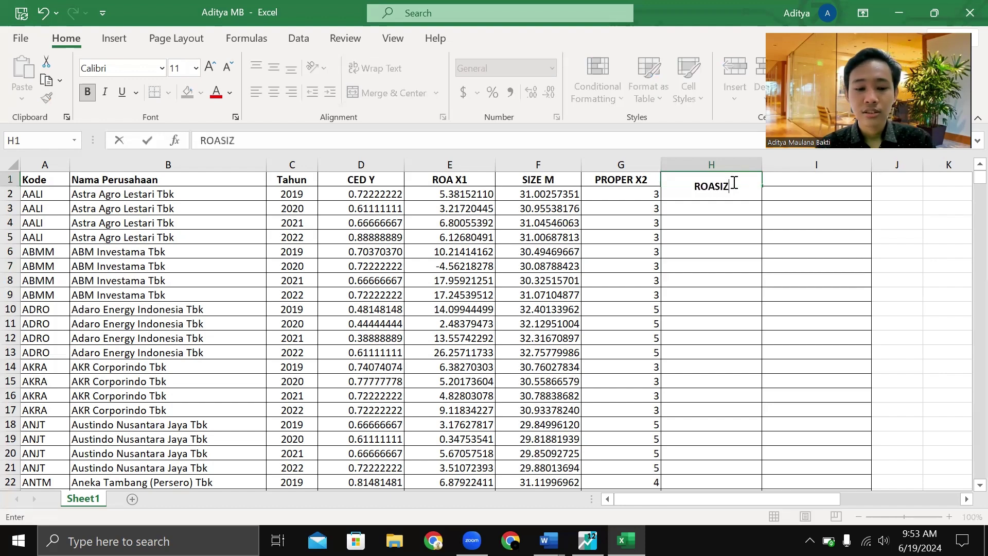
type("E X")
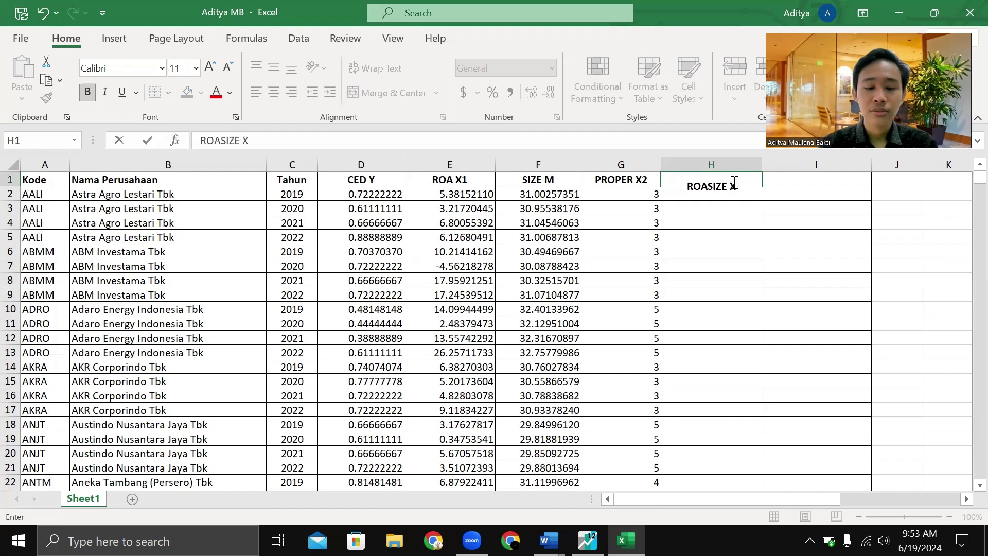
type("!M")
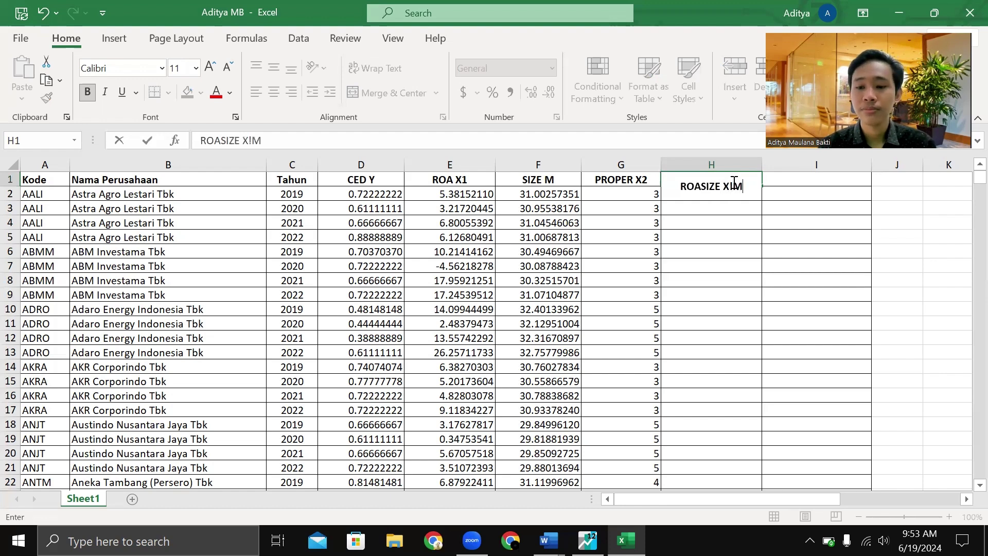
key("BackSpace")
key("BackSpace")
key("BackSpace")
key("BackSpace")
type("X1M")
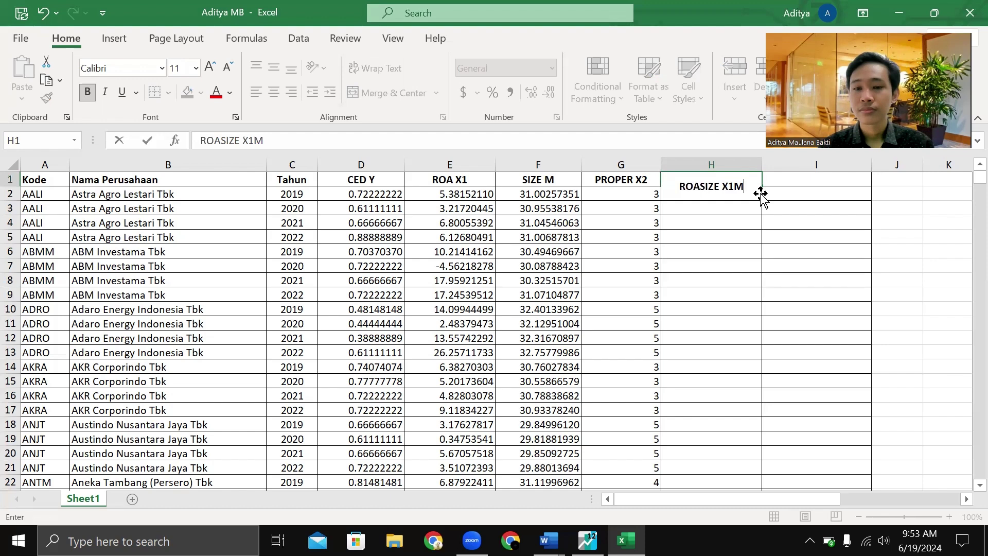
Calculate the ROA and SIZE interaction in H2 with =E2*F2 and fill the formula down the ROASIZE X1M column.
left_click(746, 196)
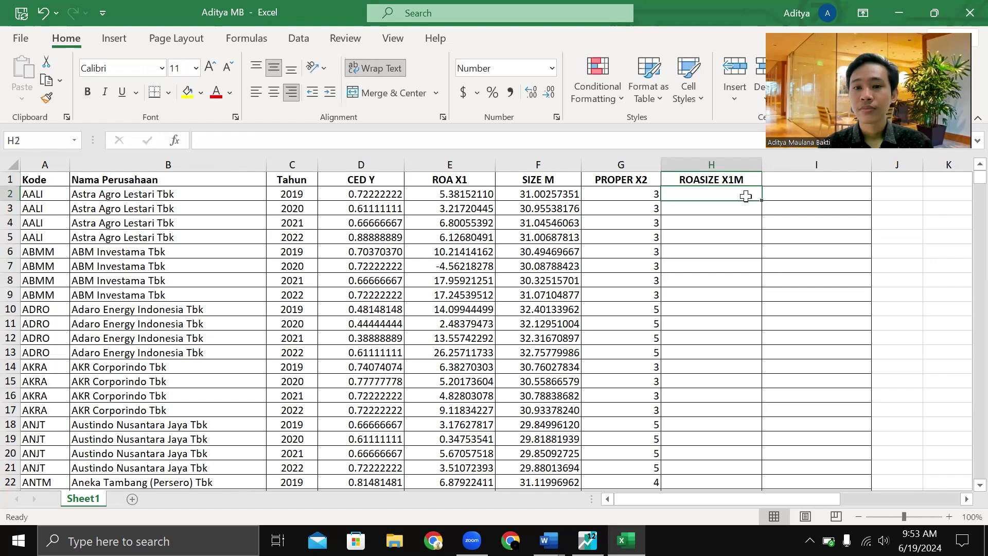
type("=")
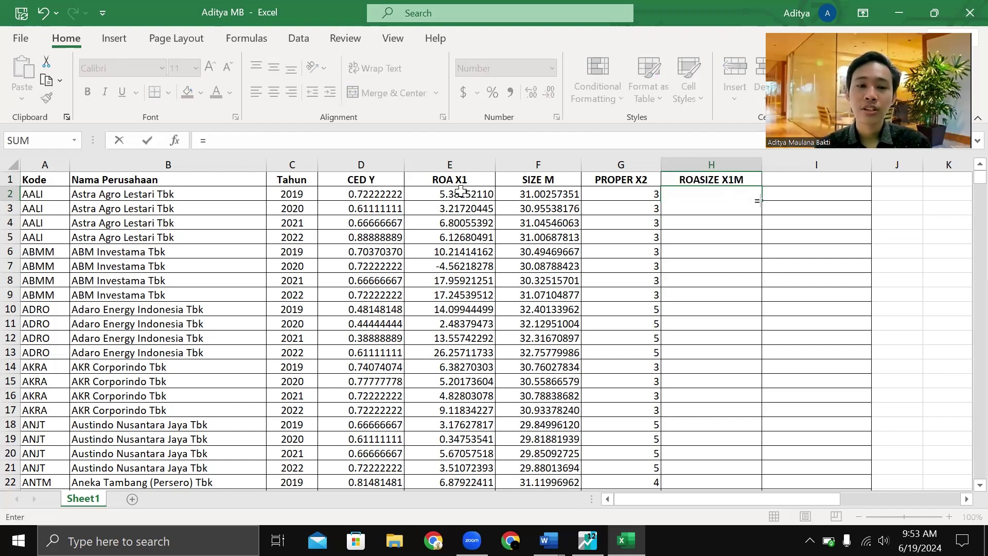
left_click(483, 196)
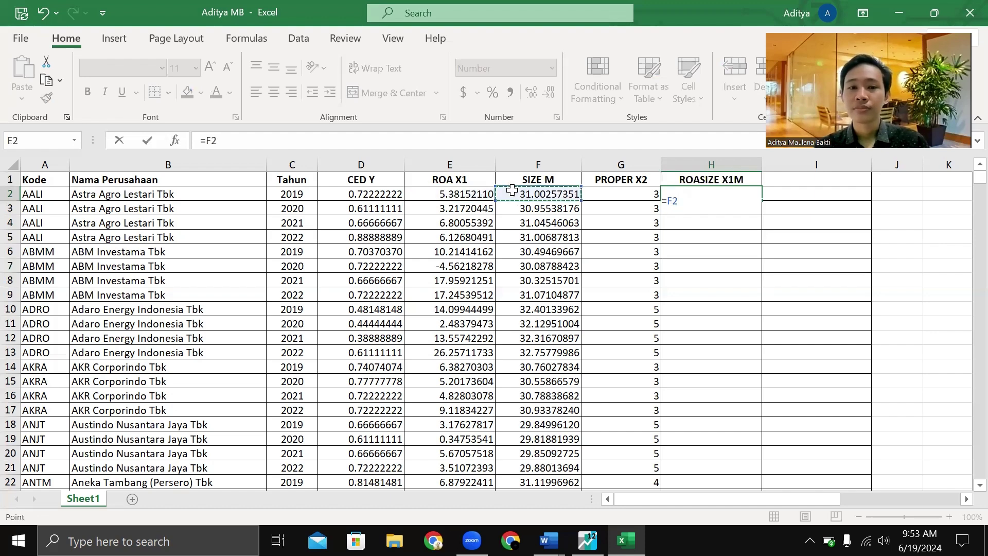
type("*")
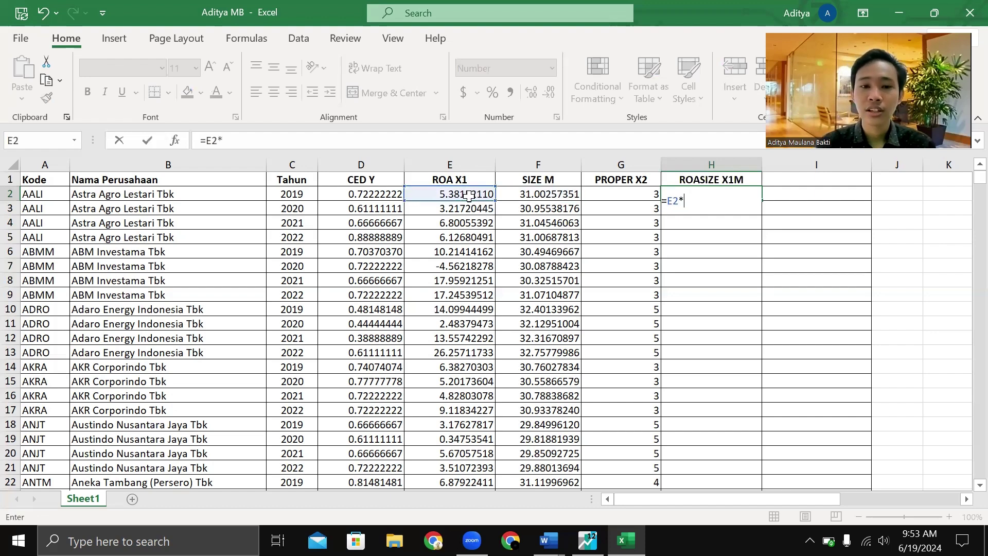
left_click(533, 195)
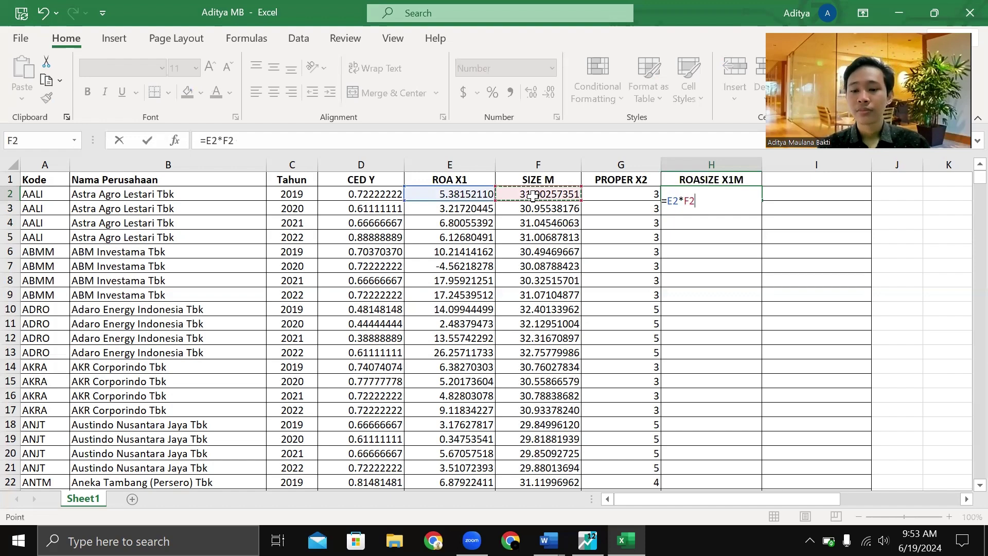
key("Return")
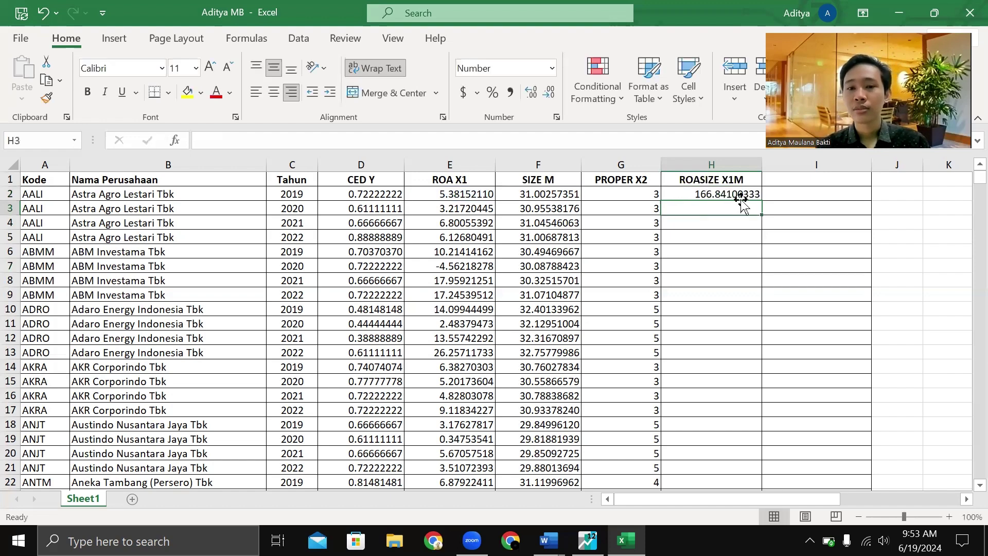
left_click(755, 195)
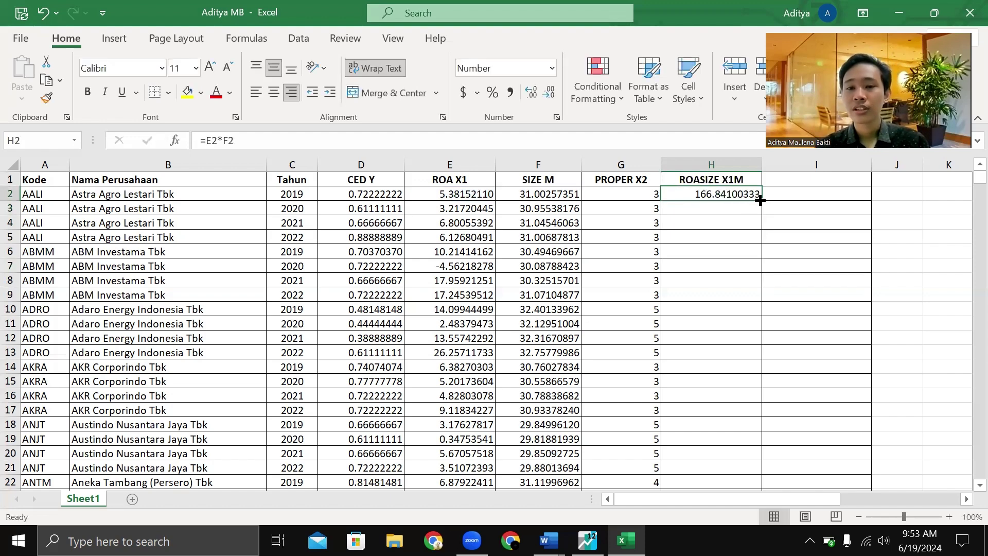
double_click(762, 200)
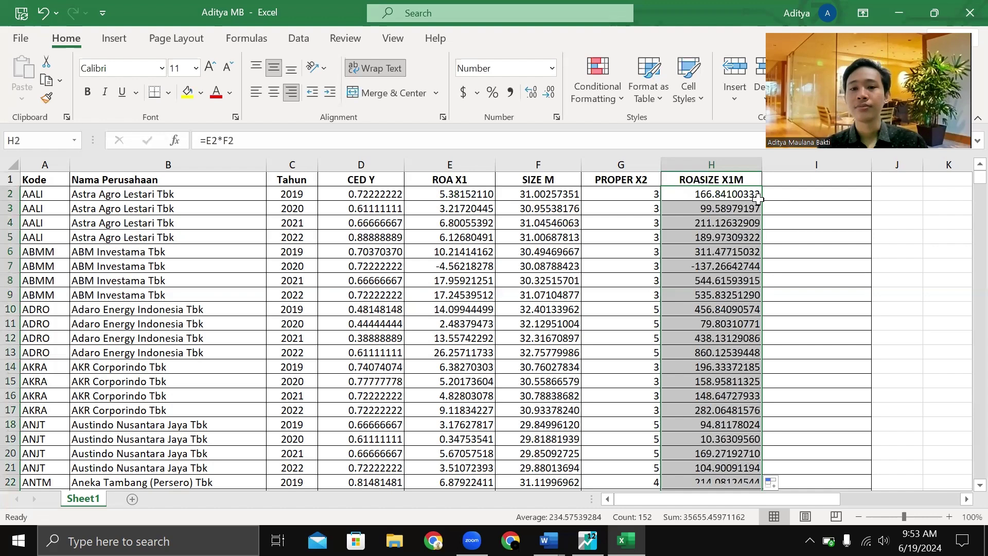
Enter the header "PROPERSIZE X2M" in cell I1.
left_click(790, 194)
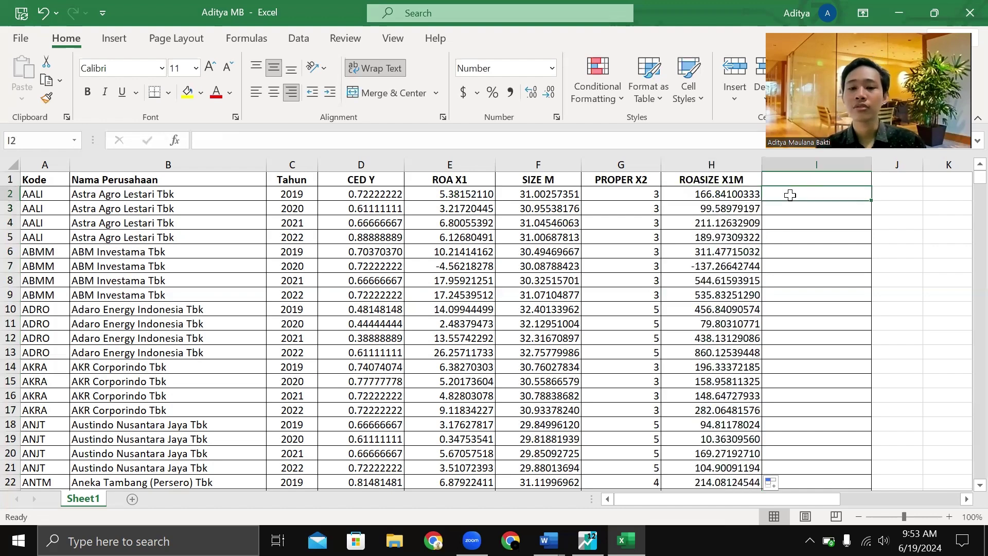
left_click(815, 178)
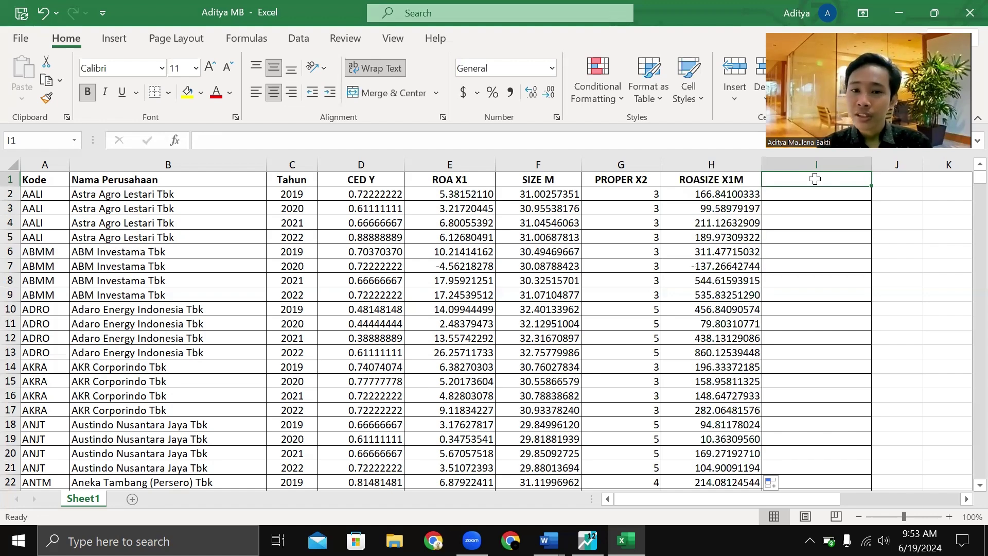
type("PROPER")
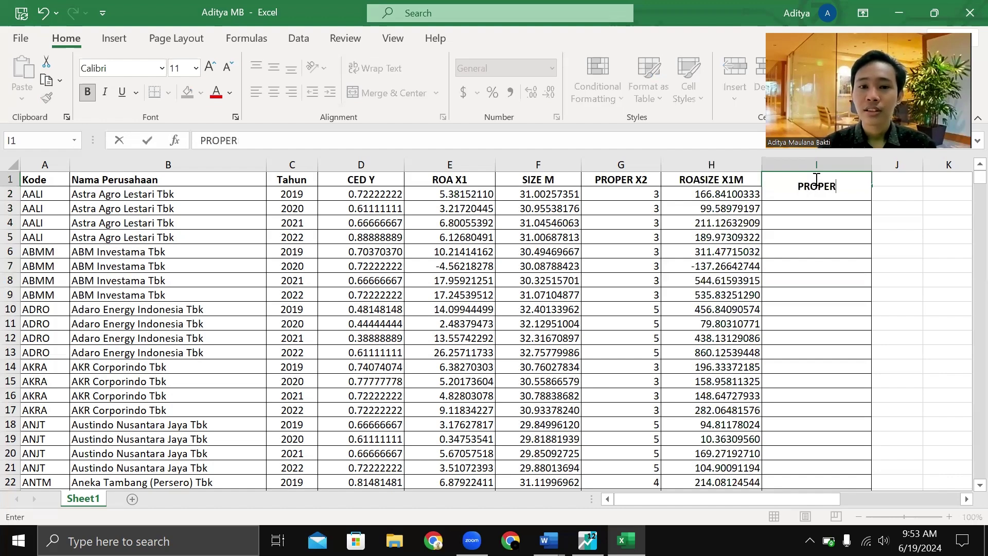
type("SI")
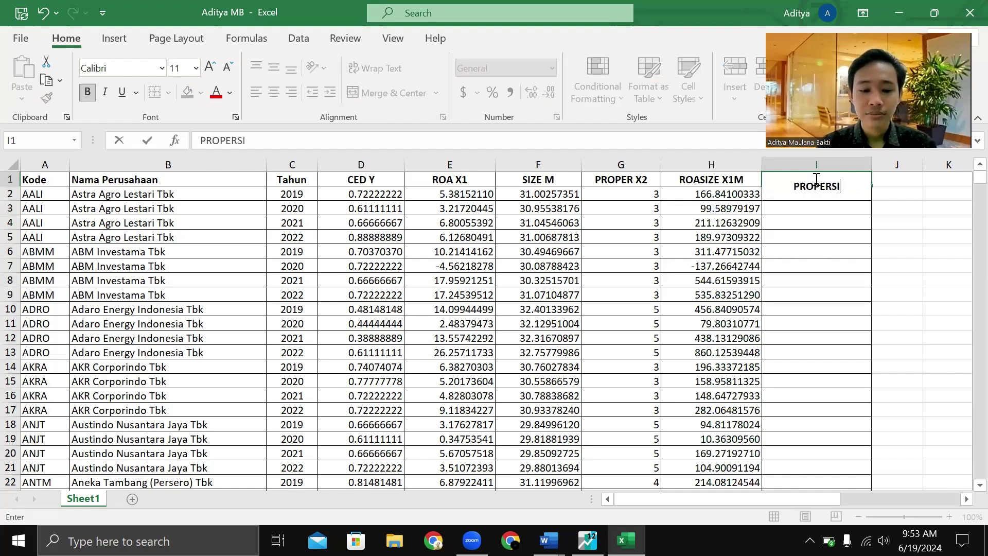
type("ZE X")
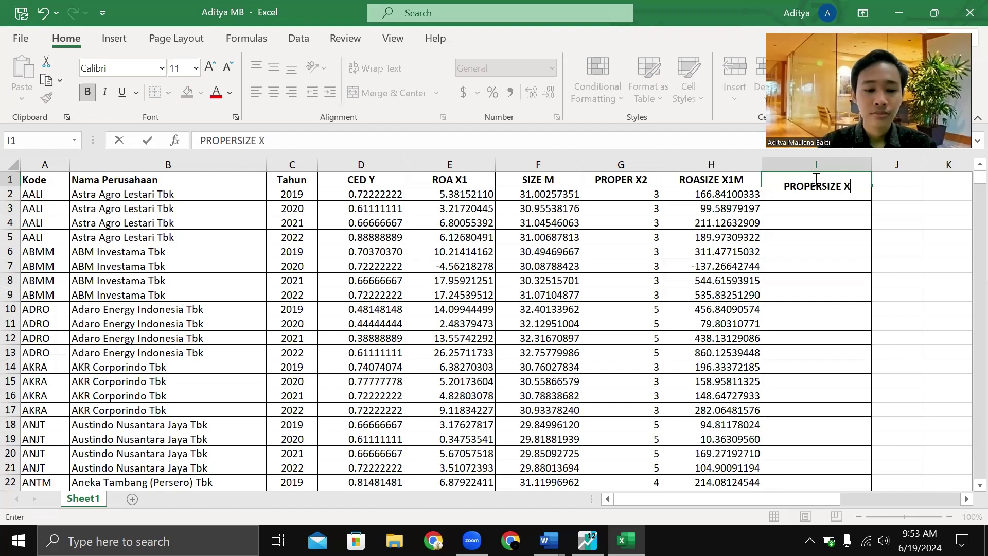
type("2M")
key("Return")
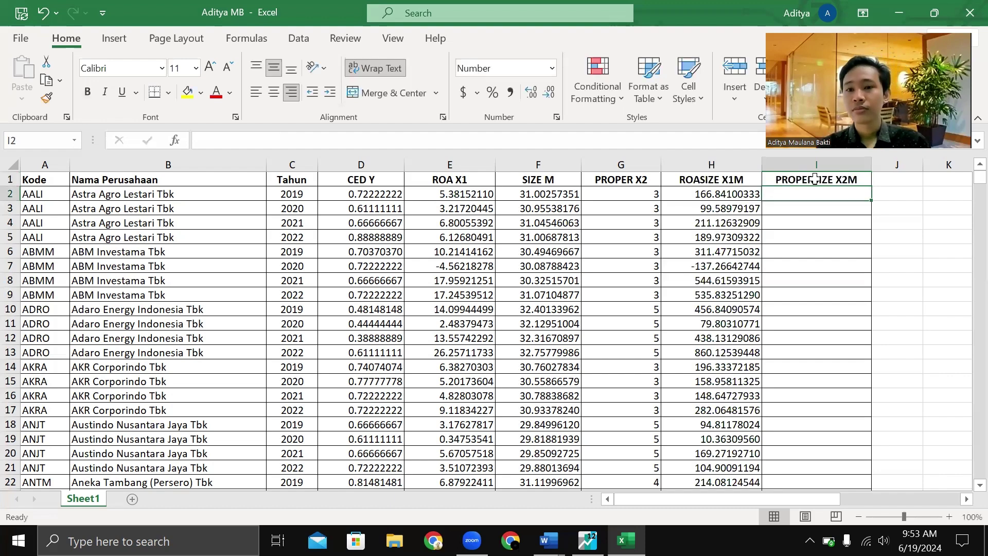
Calculate the PROPER and SIZE interaction in I2 with =G2*F2 and fill the formula down the PROPERSIZE X2M column.
type("=")
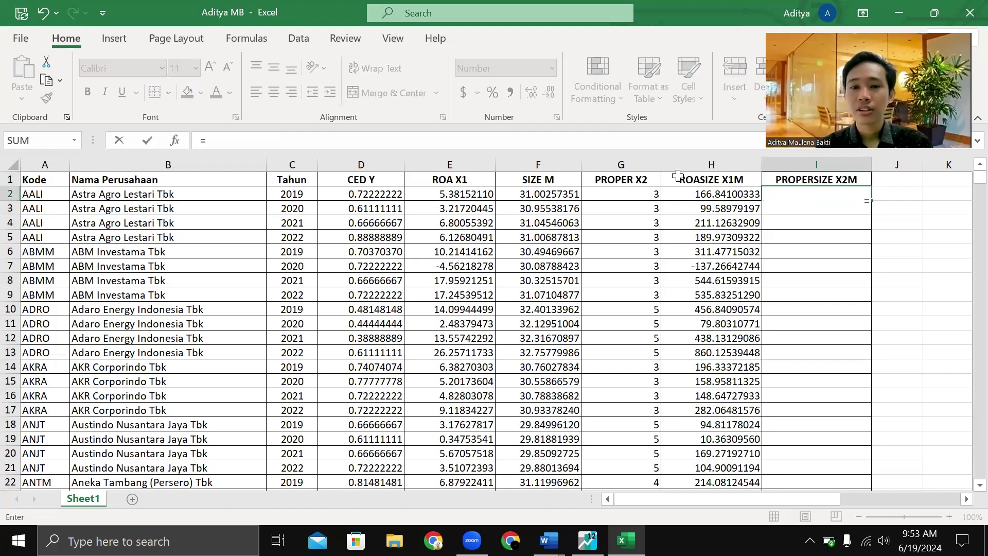
left_click(644, 199)
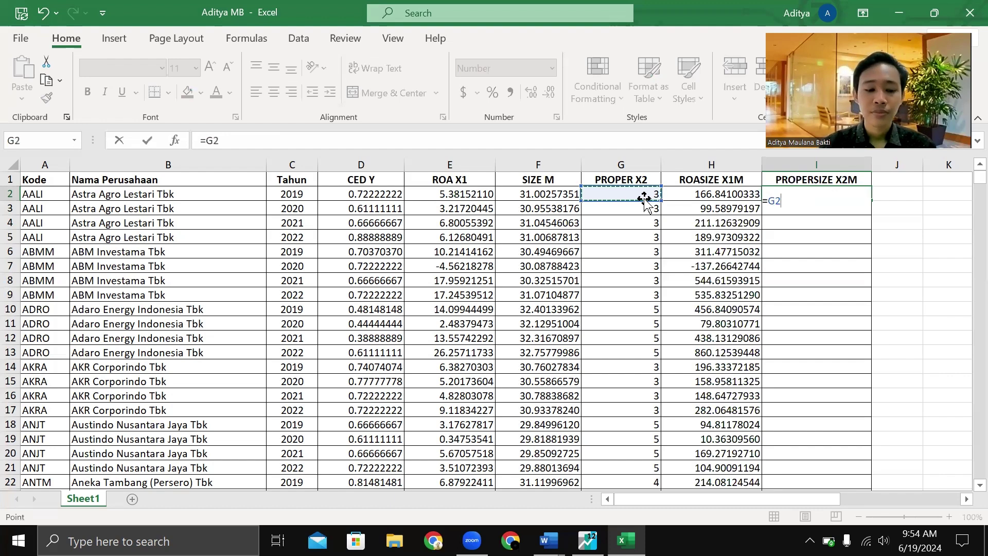
type("*")
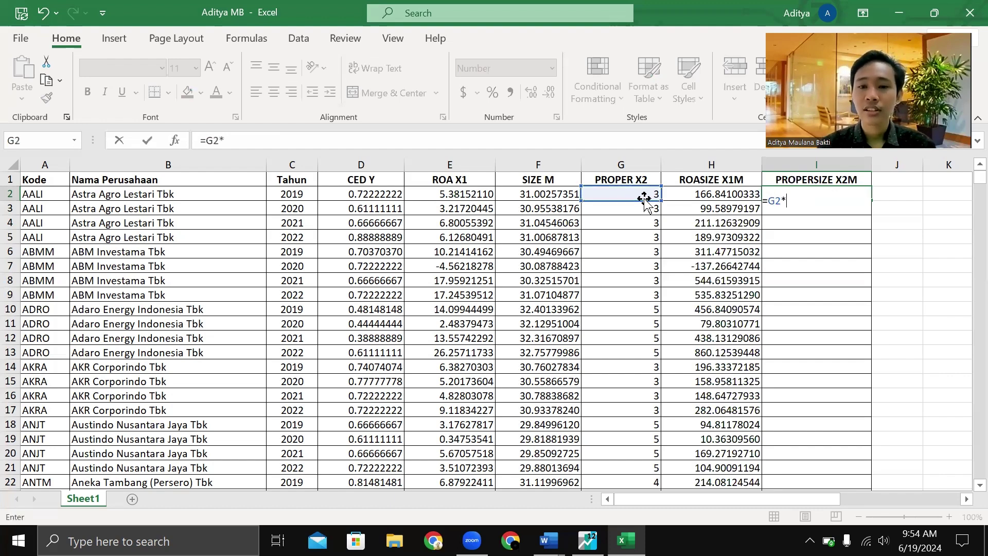
left_click(564, 194)
key("Return")
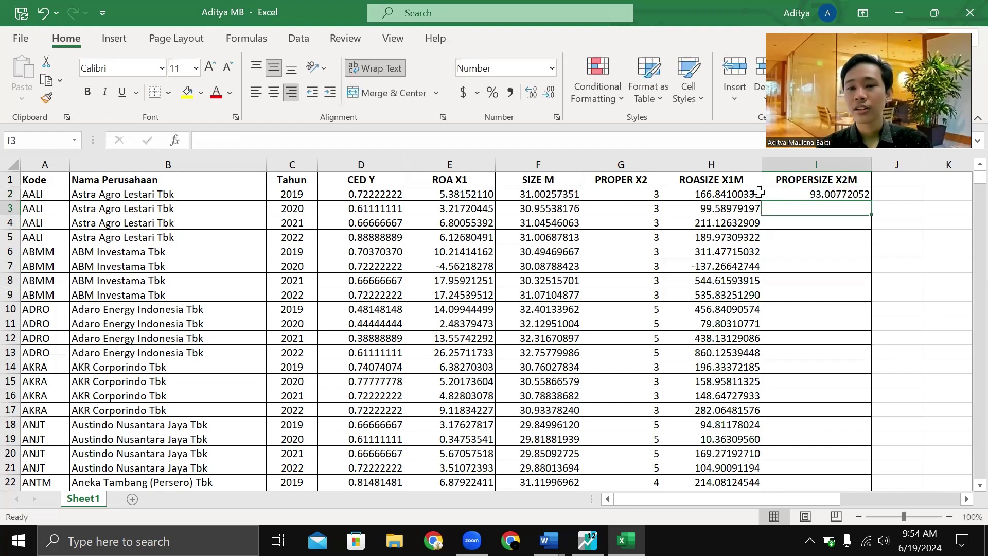
left_click(855, 193)
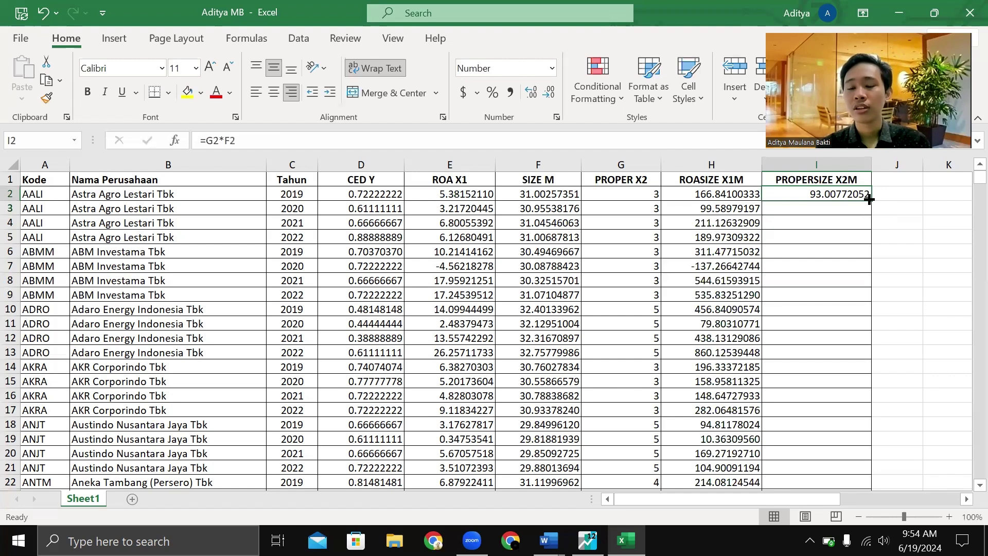
double_click(865, 196)
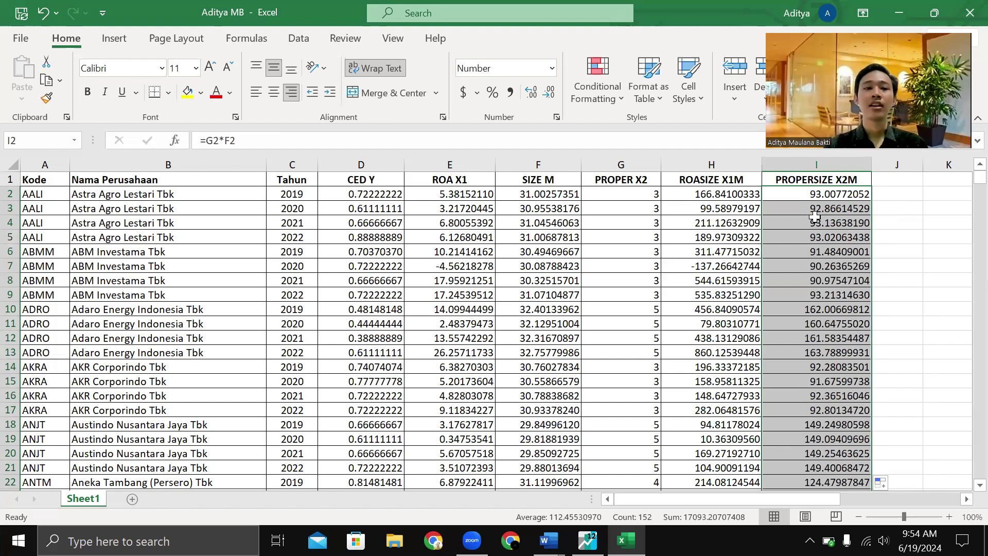
Switch to EViews and open the Excel workbook dated 6/17/2024 4:15 PM from the Downloads folder as a foreign file.
left_click(587, 541)
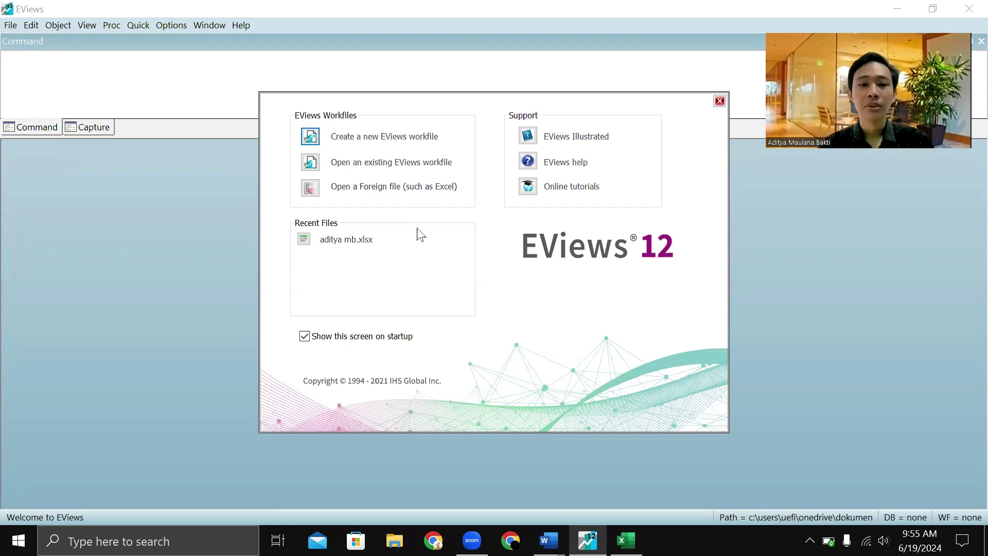
left_click(349, 189)
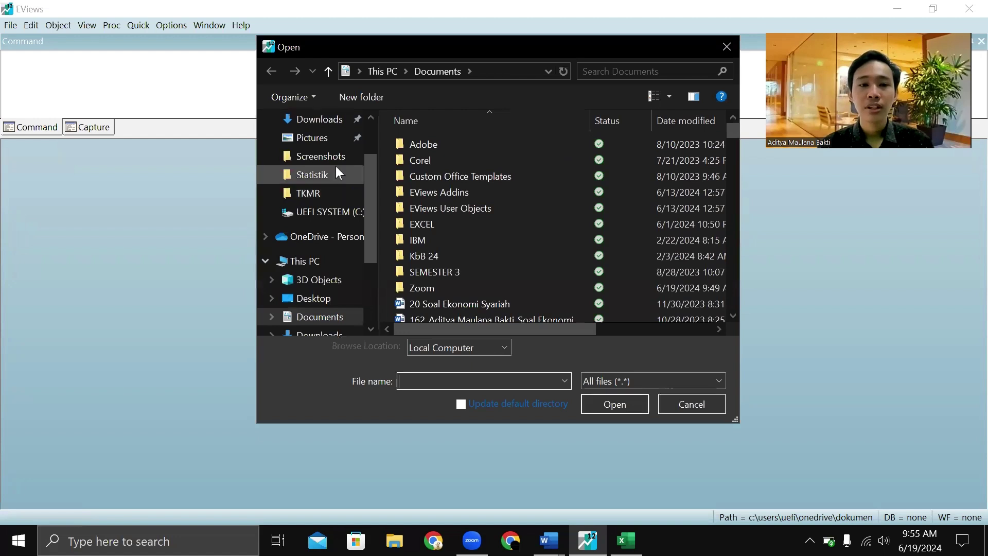
scroll(332, 164, "up", 2)
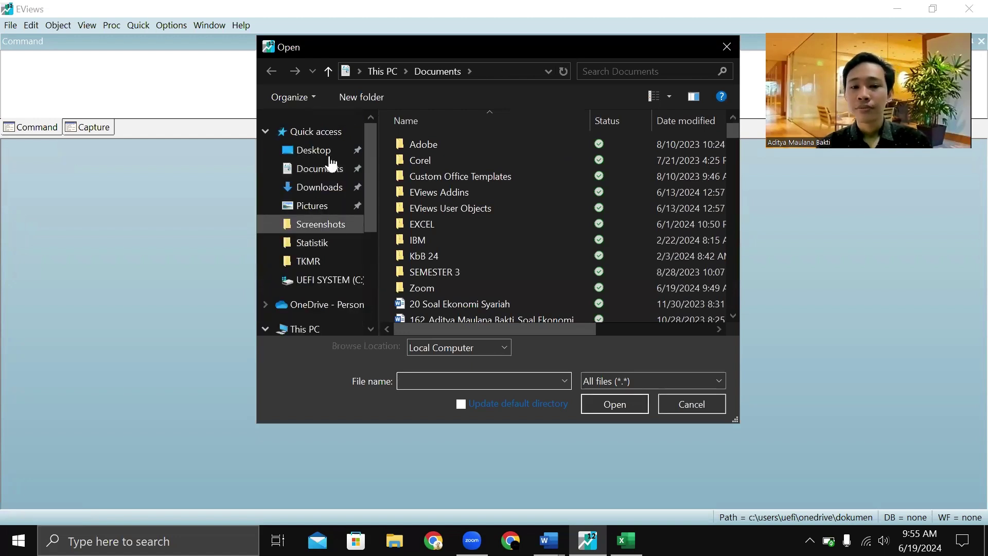
left_click(331, 158)
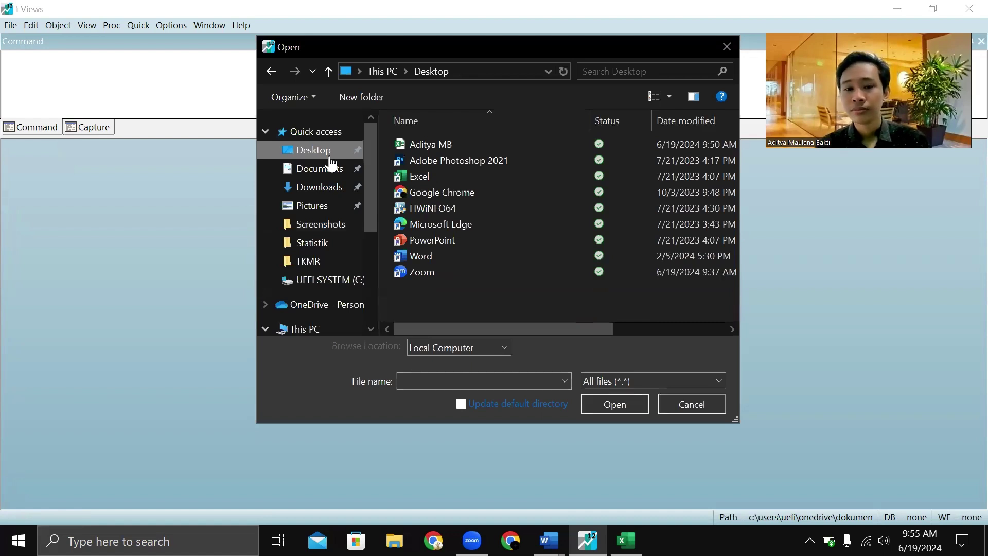
left_click(323, 193)
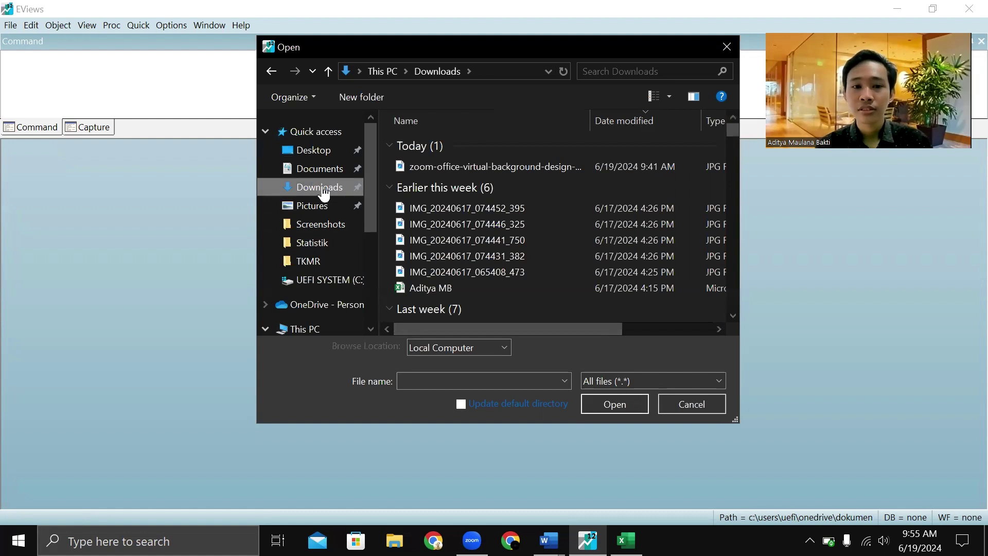
scroll(435, 233, "down", 1)
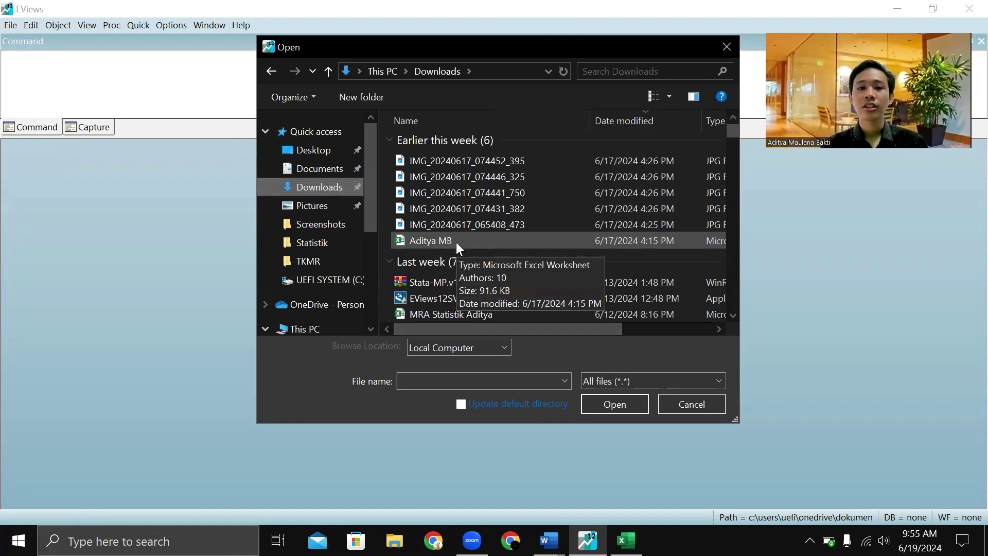
left_click(456, 242)
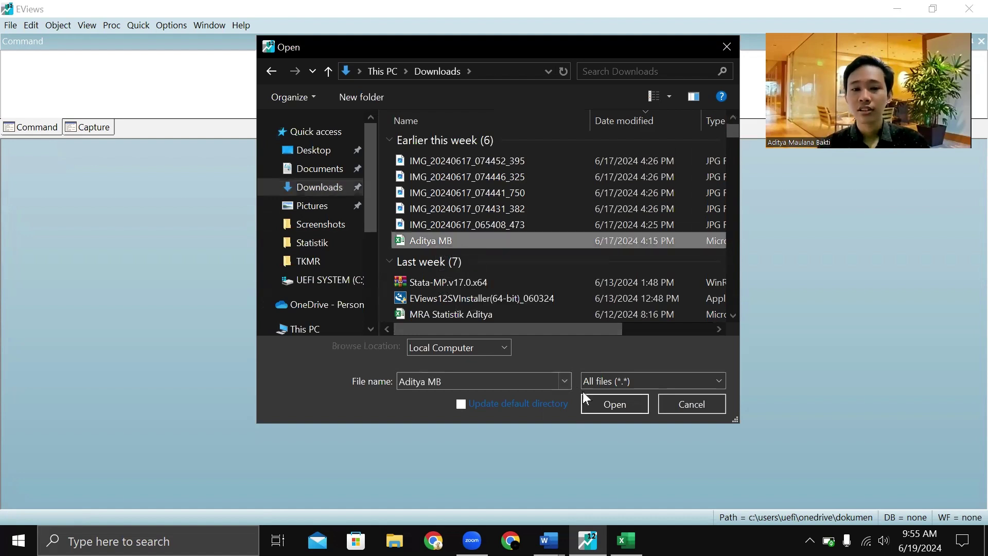
left_click(603, 404)
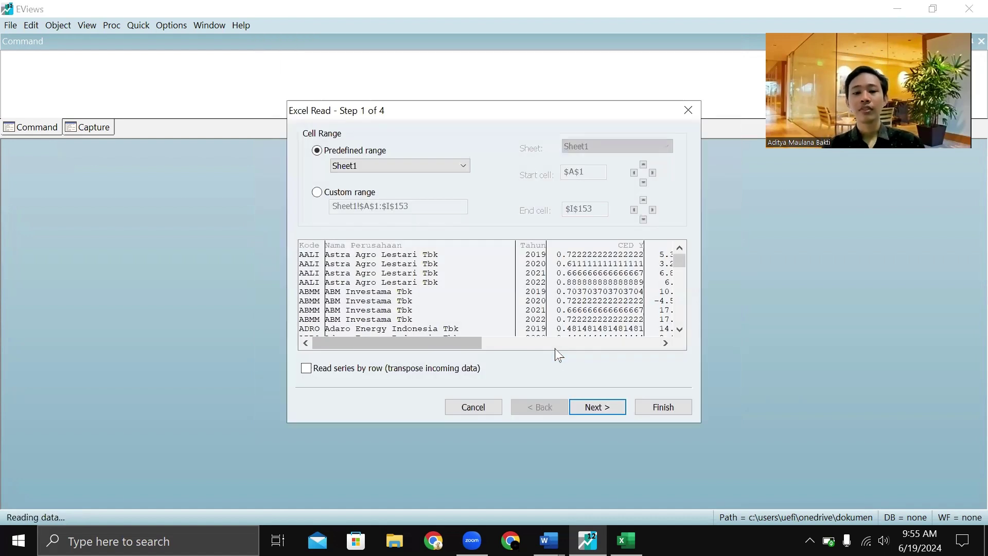
Import Sheet1 into a new dated panel workfile with kode as cross-section ID and tahun as date series, and centre the workfile window.
left_click(604, 408)
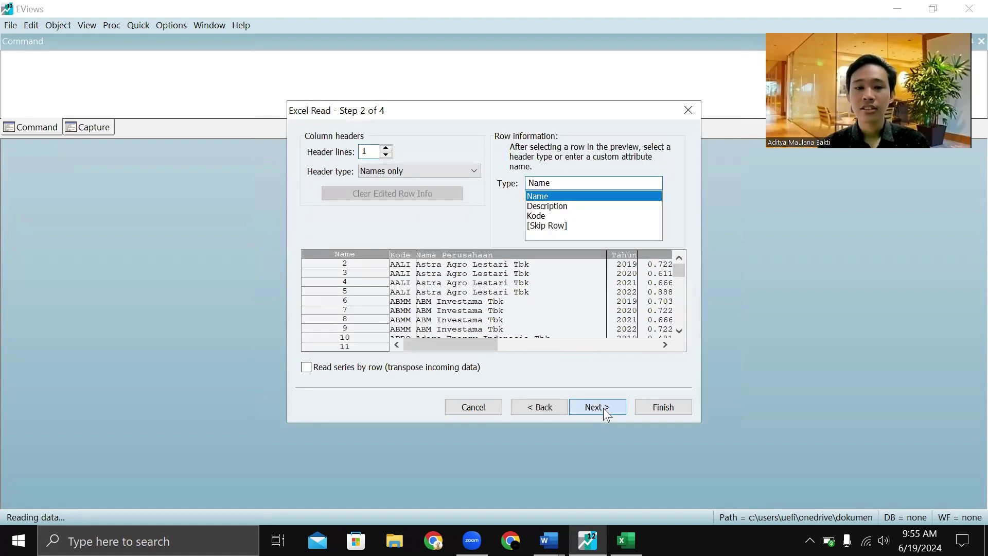
left_click(604, 409)
left_click(600, 408)
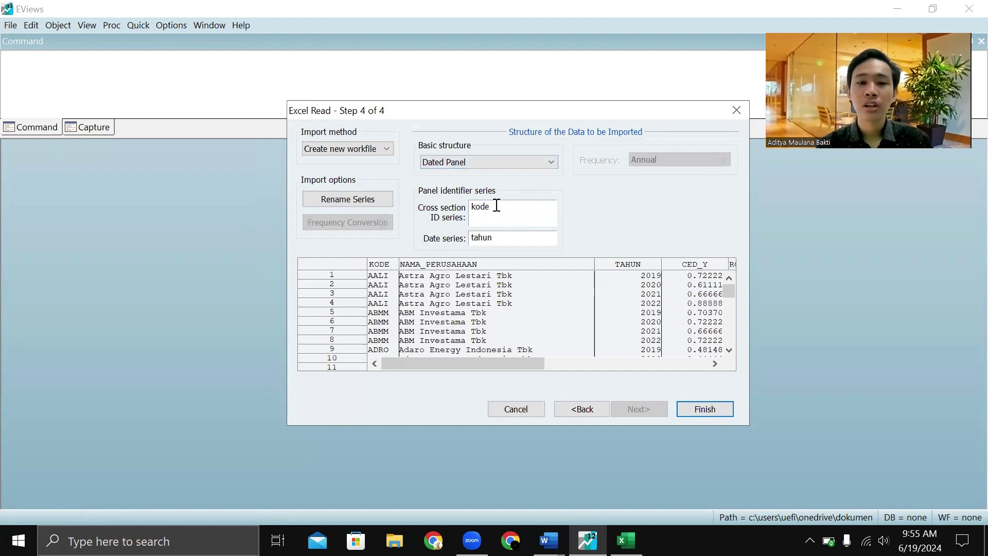
left_click(707, 412)
left_click(459, 291)
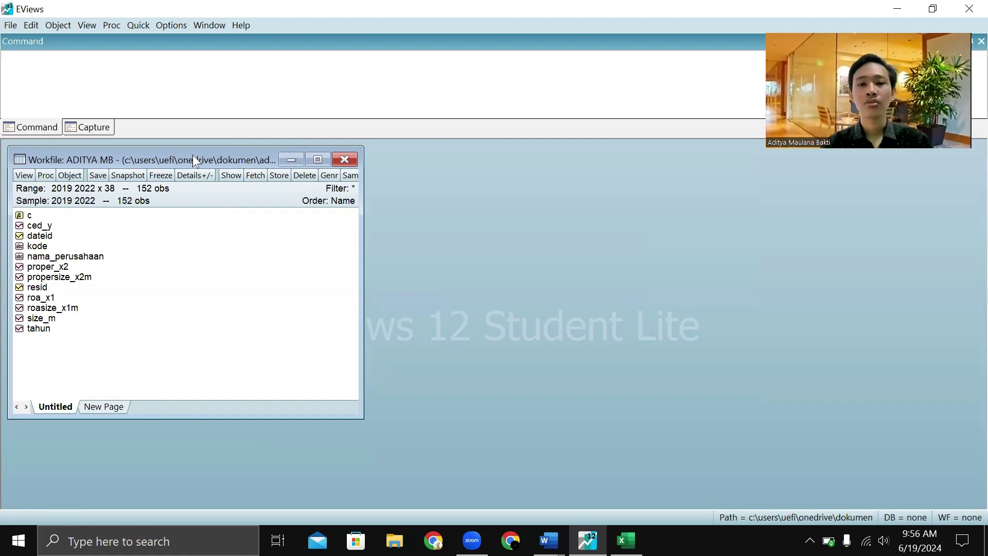
left_click_drag(194, 160, 498, 168)
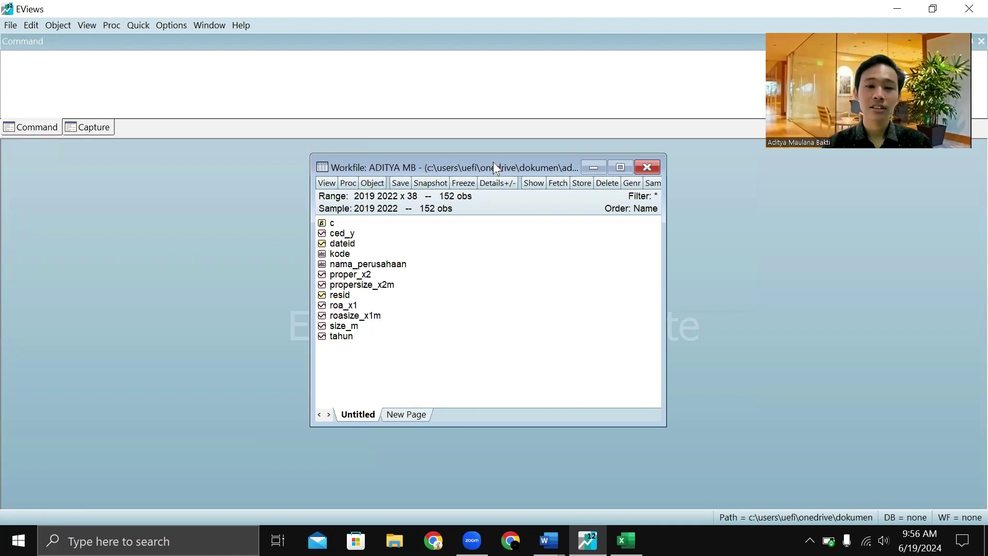
Open the series ced_y, roa_x1, proper_x2 and size_m together as an equation, in that order.
left_click(346, 235)
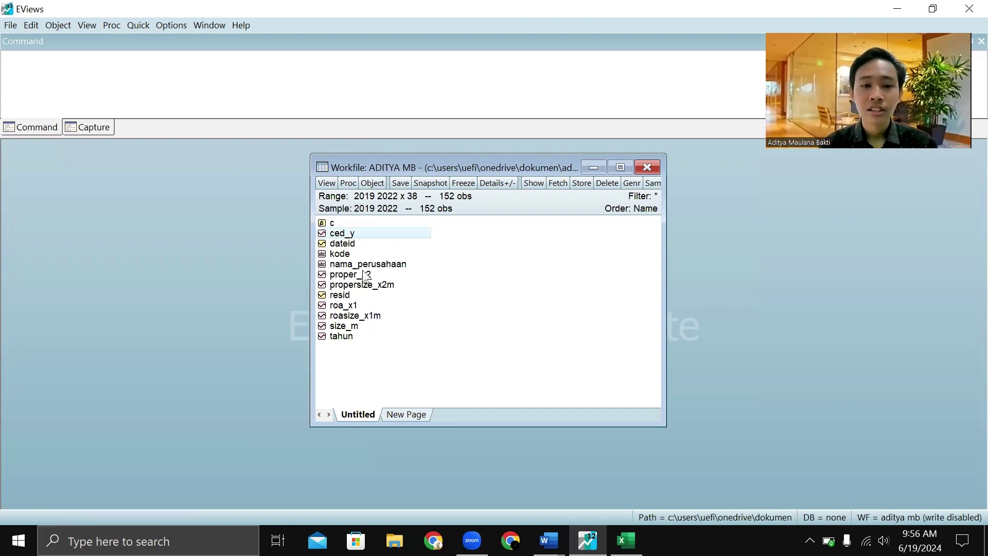
left_click(357, 305, "ctrl")
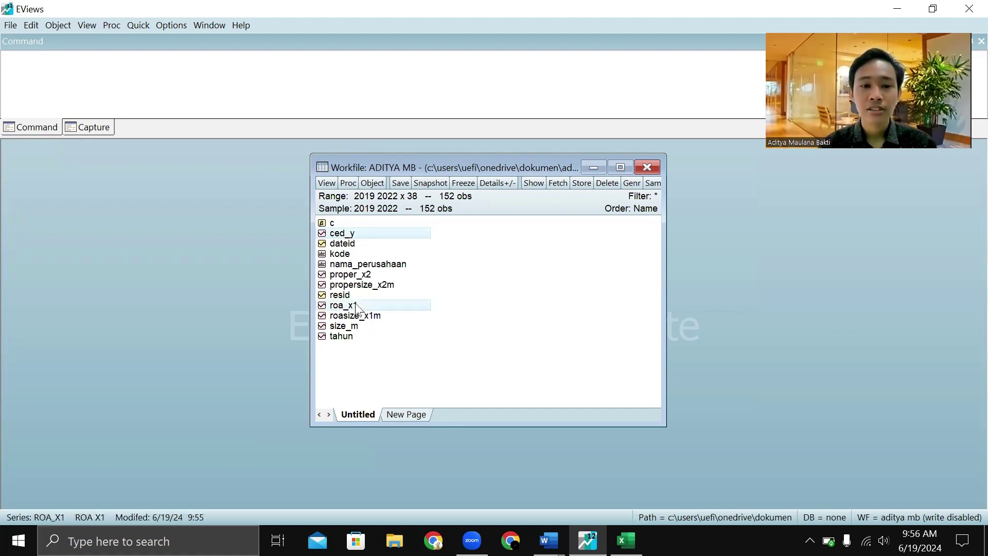
left_click(370, 274, "ctrl")
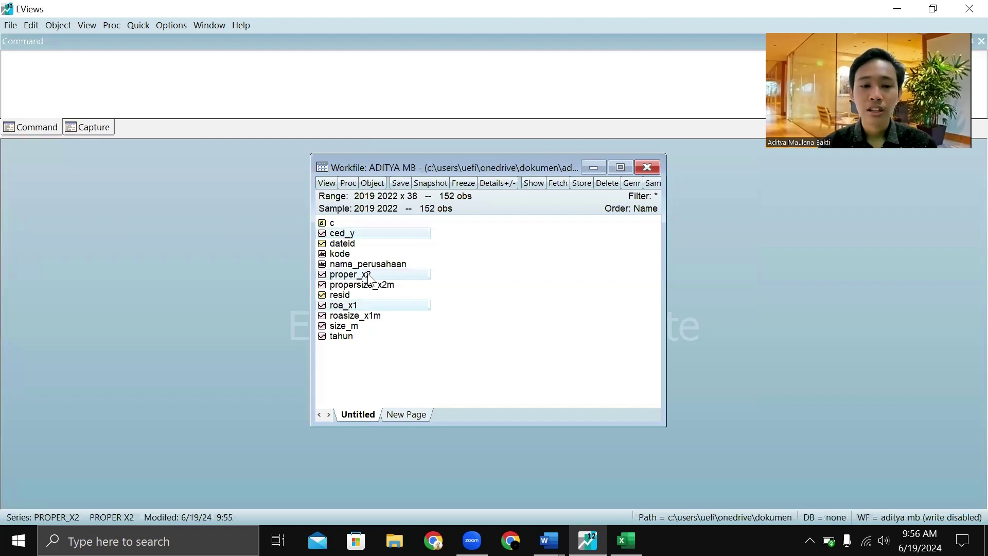
left_click(358, 330, "ctrl")
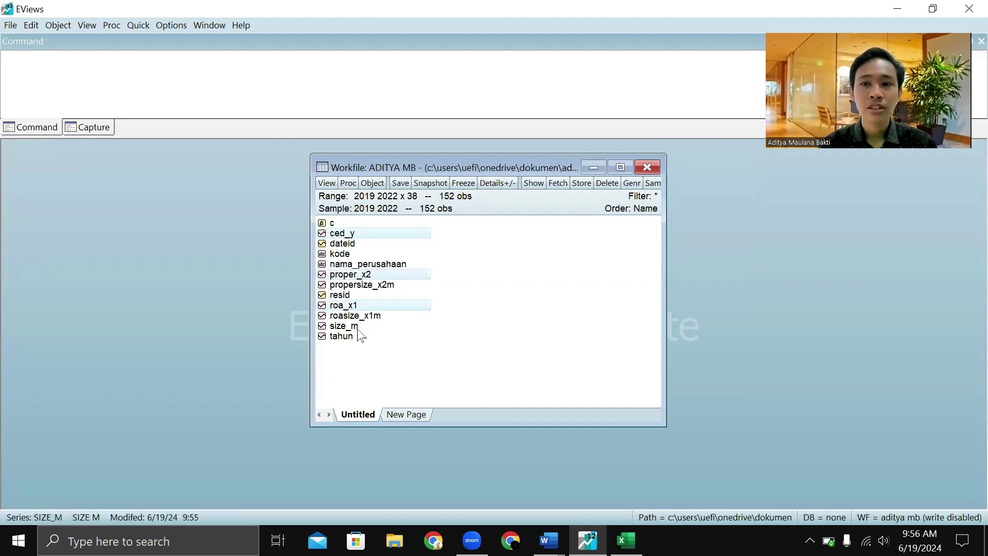
right_click(359, 330)
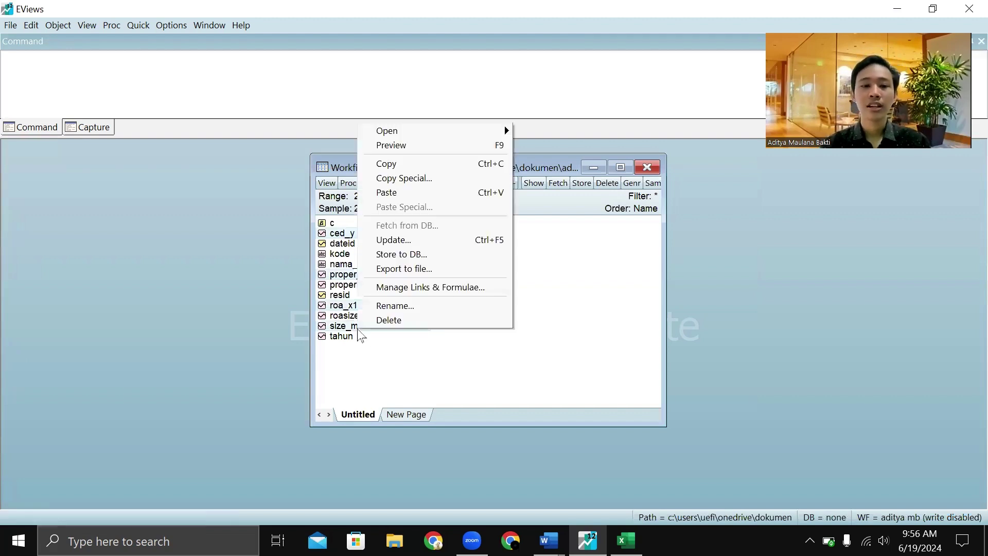
mouse_move(501, 133)
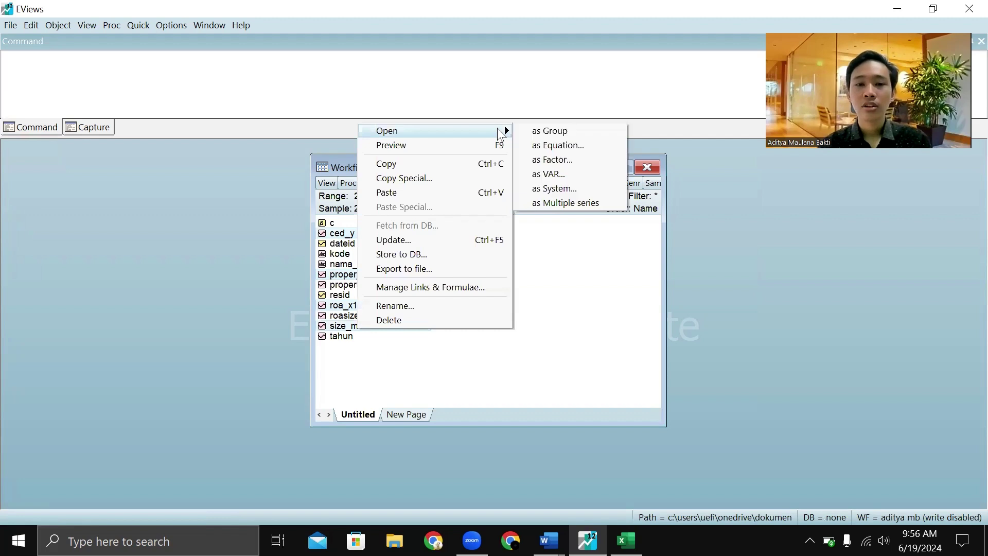
left_click(562, 141)
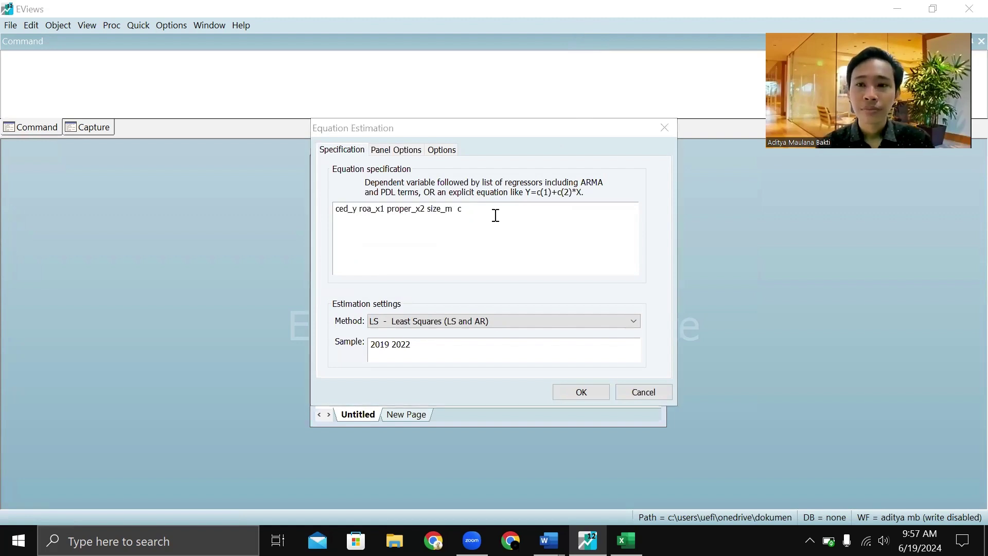
Move the constant in the equation specification so that it reads ced_y c roa_x1 proper_x2 size_m.
left_click(474, 214)
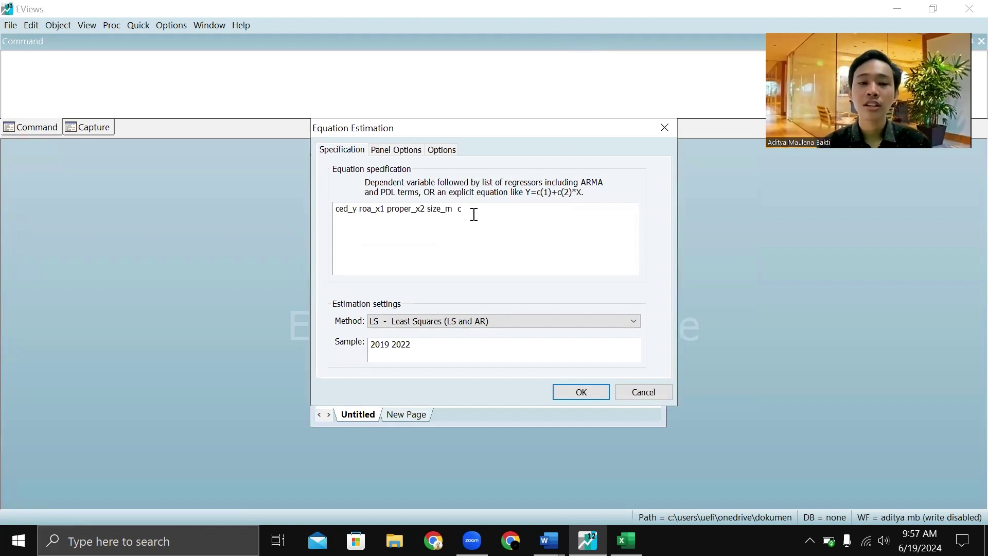
key("BackSpace")
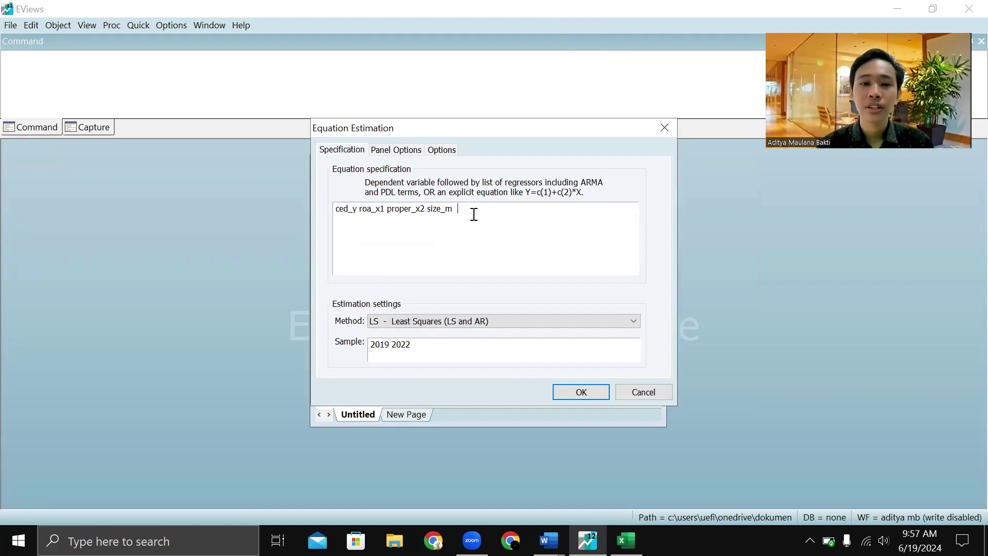
left_click(362, 214)
type("c")
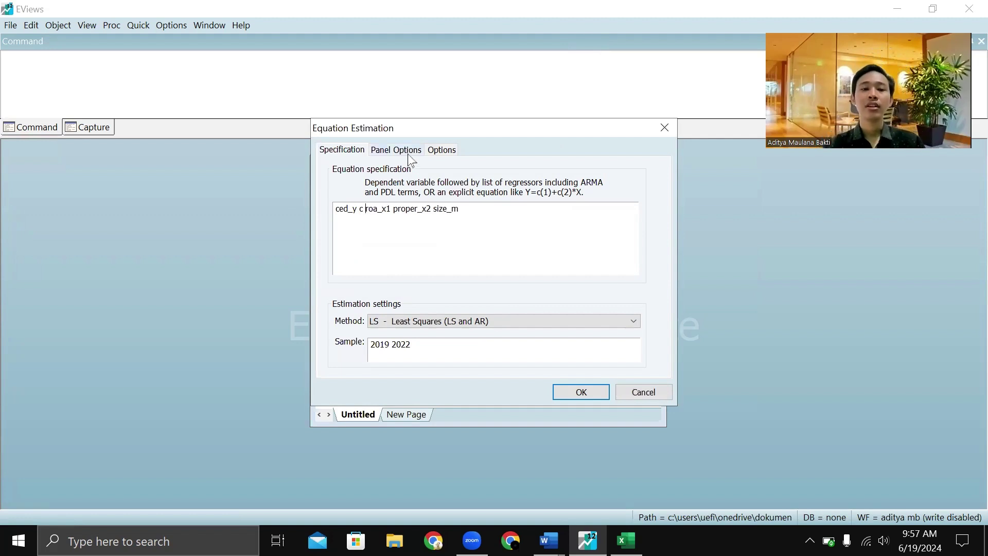
Estimate the equation with fixed cross-section effects and centre the resulting equation window.
left_click(410, 157)
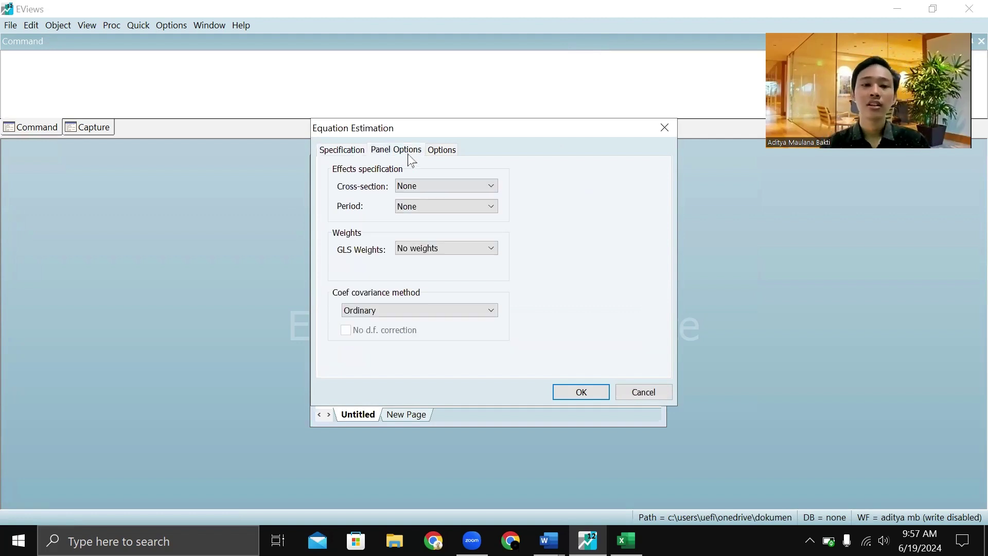
left_click(471, 186)
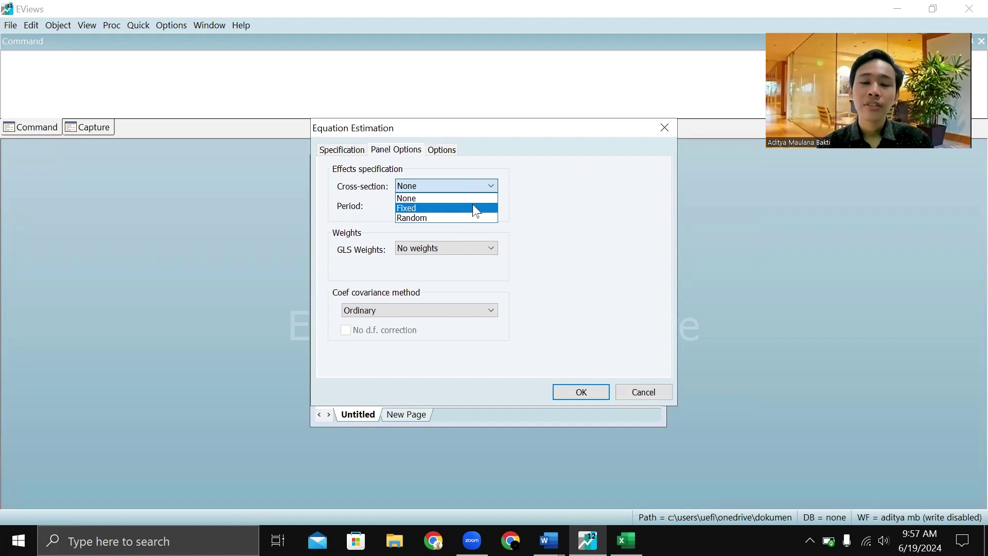
left_click(473, 206)
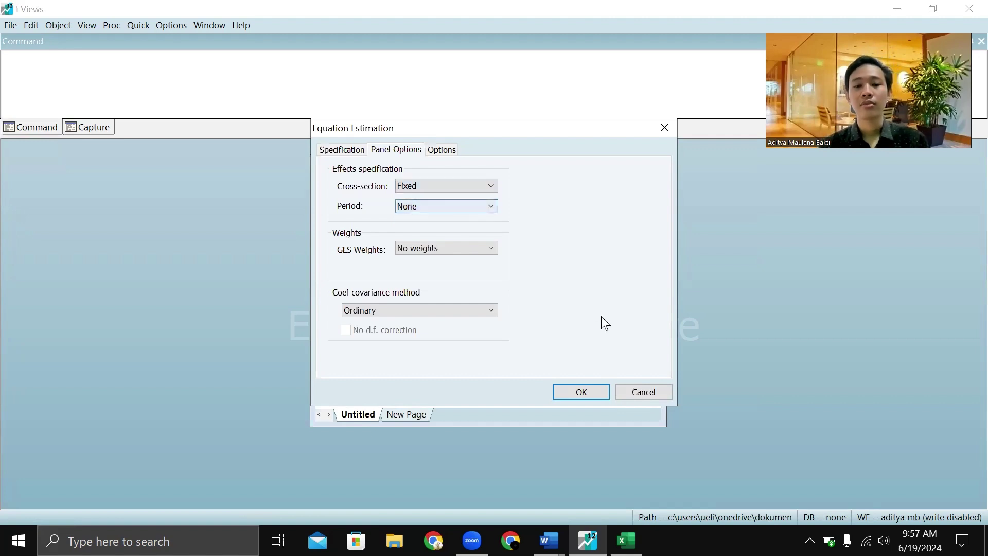
left_click(581, 393)
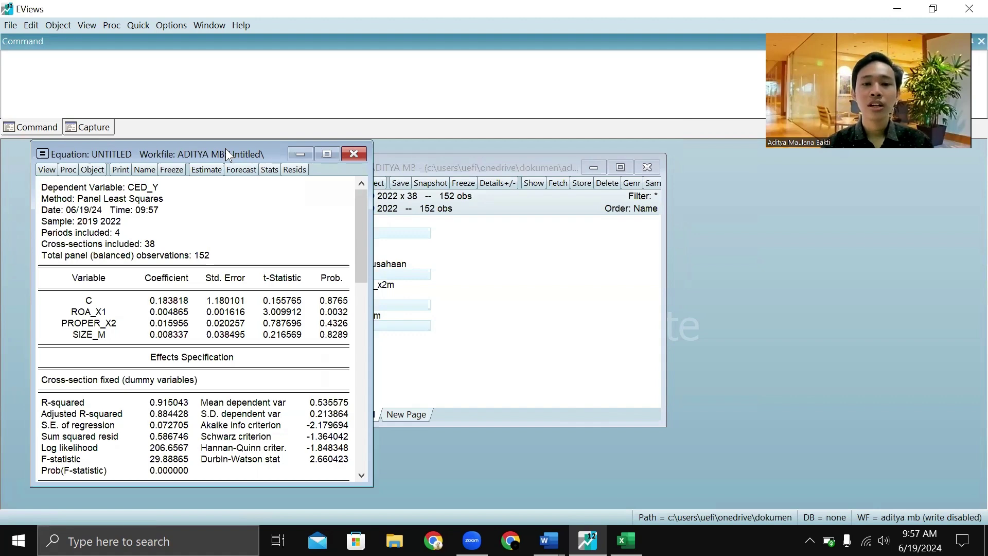
left_click_drag(227, 153, 502, 155)
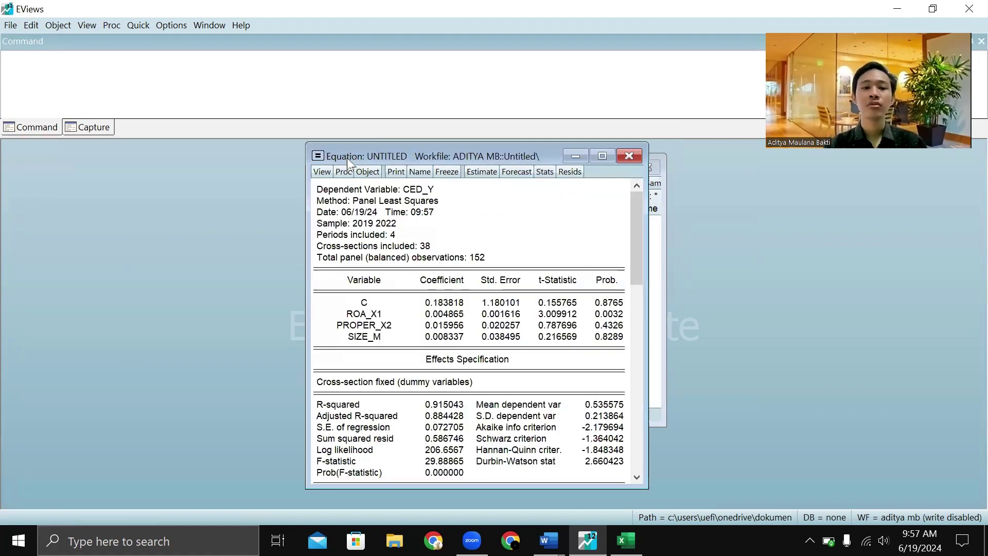
Run the Redundant Fixed Effects - Likelihood Ratio test on the equation and check the Cross-section F probability.
left_click(323, 172)
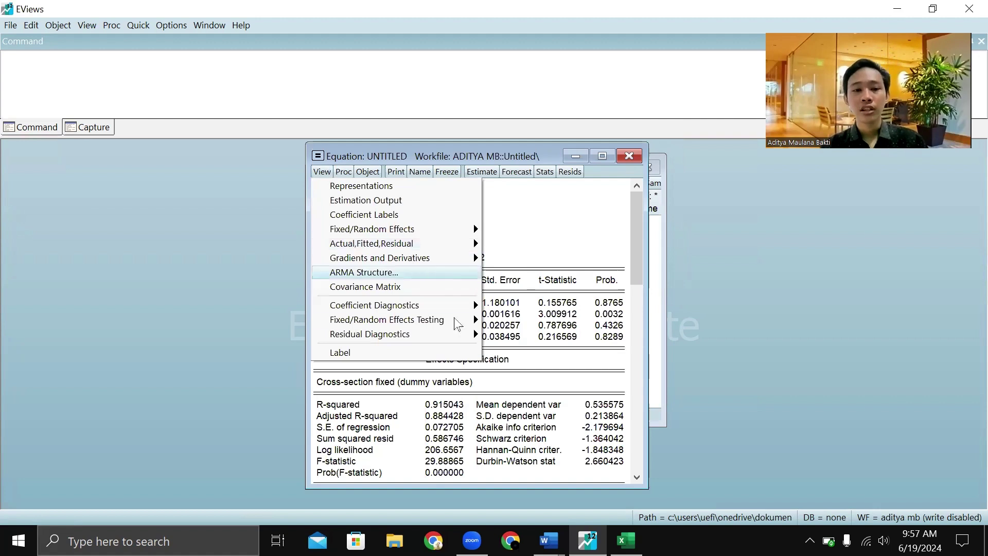
mouse_move(458, 324)
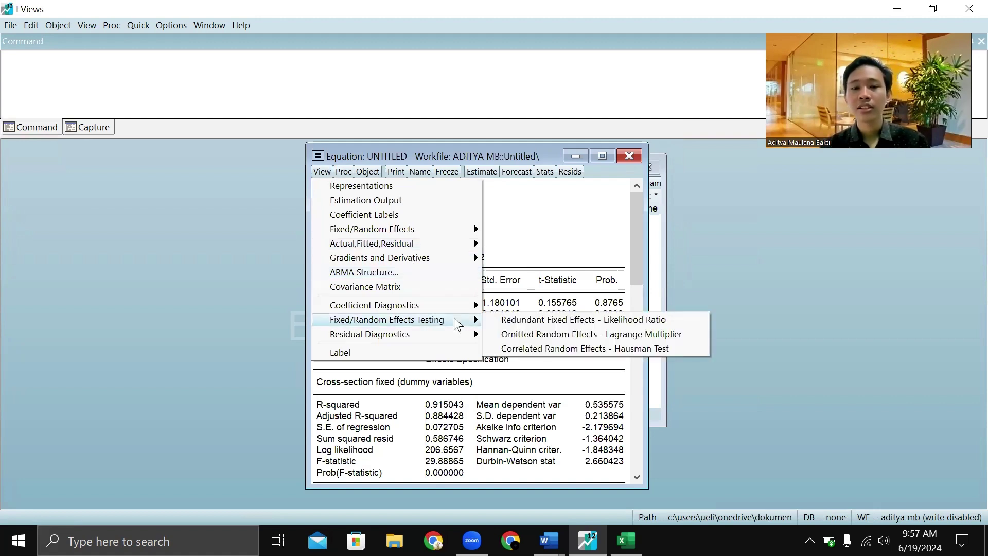
left_click(509, 323)
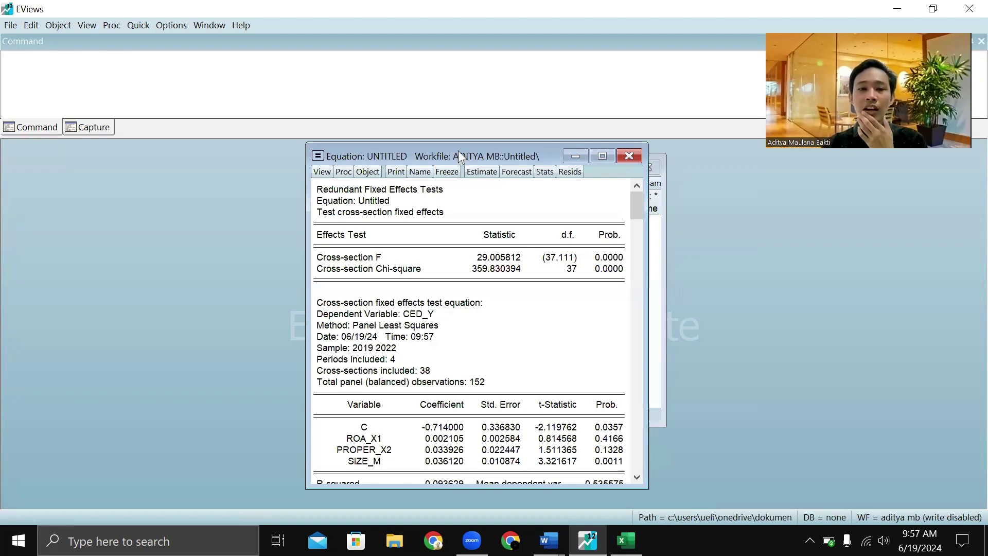
left_click_drag(459, 151, 469, 147)
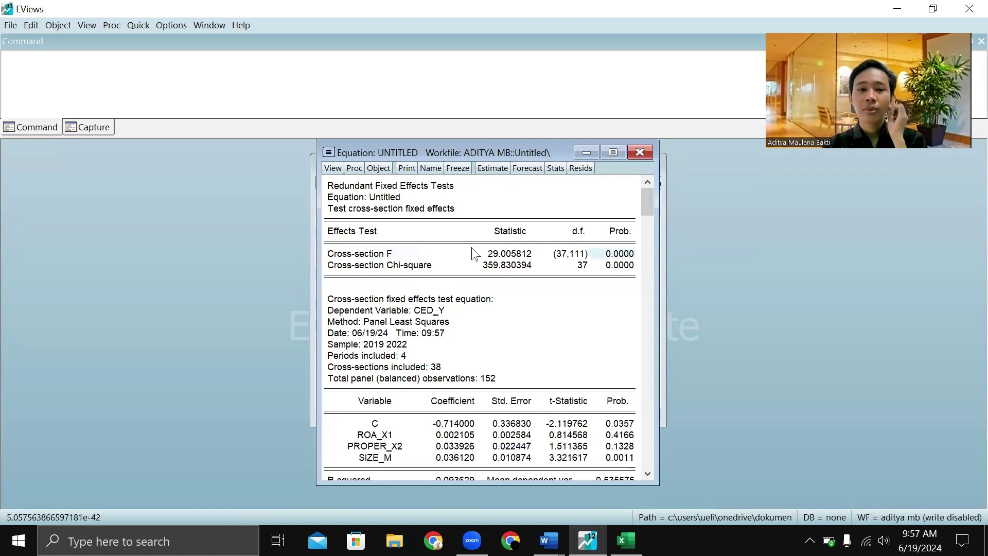
left_click(324, 256)
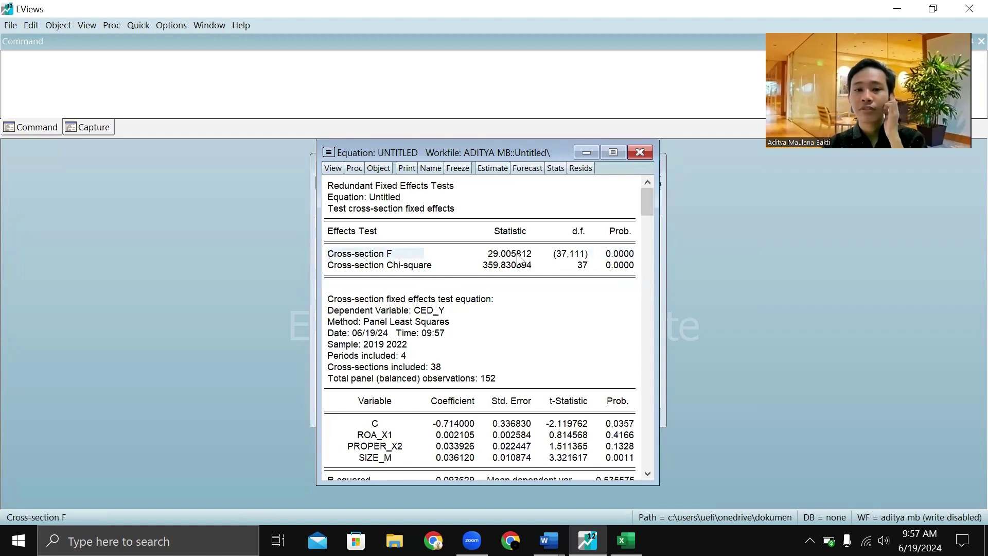
left_click(606, 258)
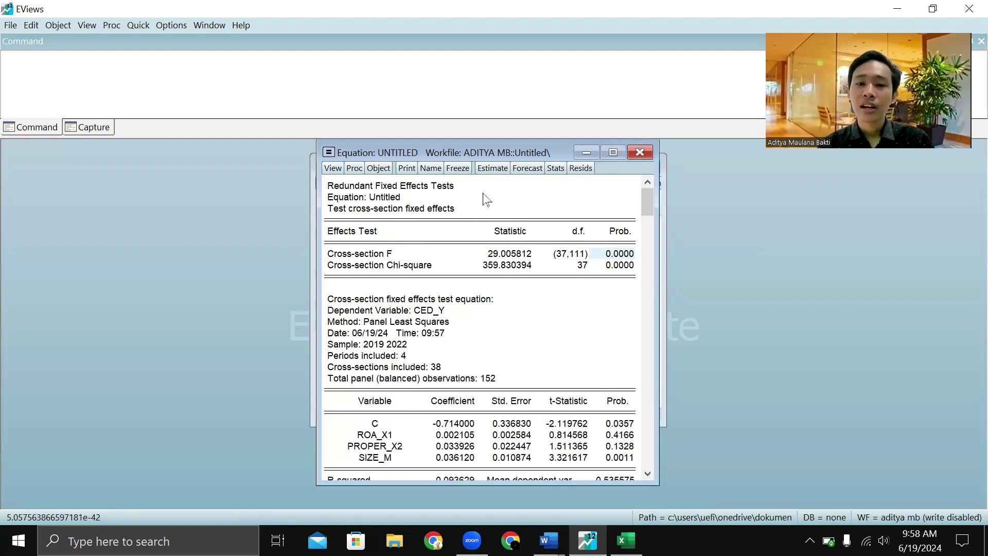
Re-estimate the same equation with random cross-section effects.
left_click(491, 169)
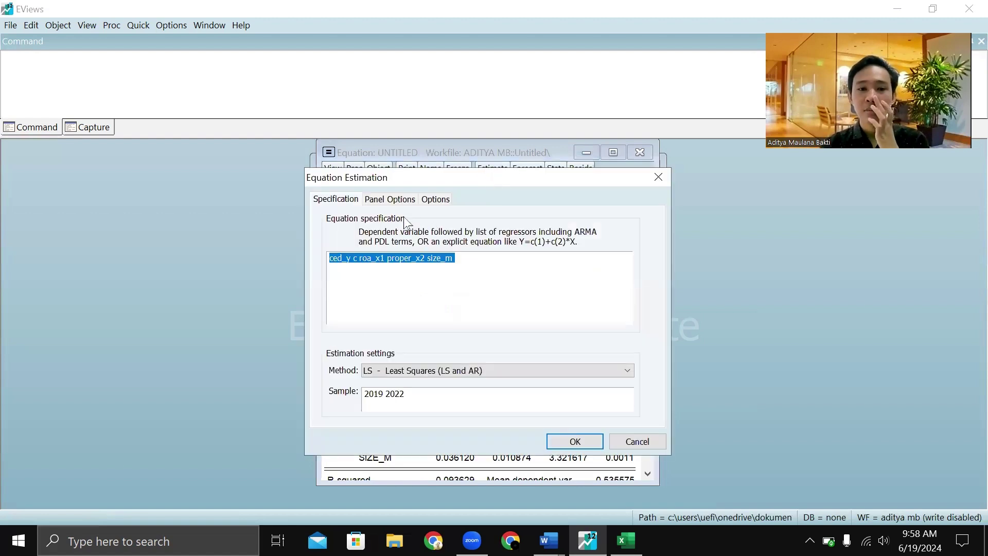
left_click(464, 260)
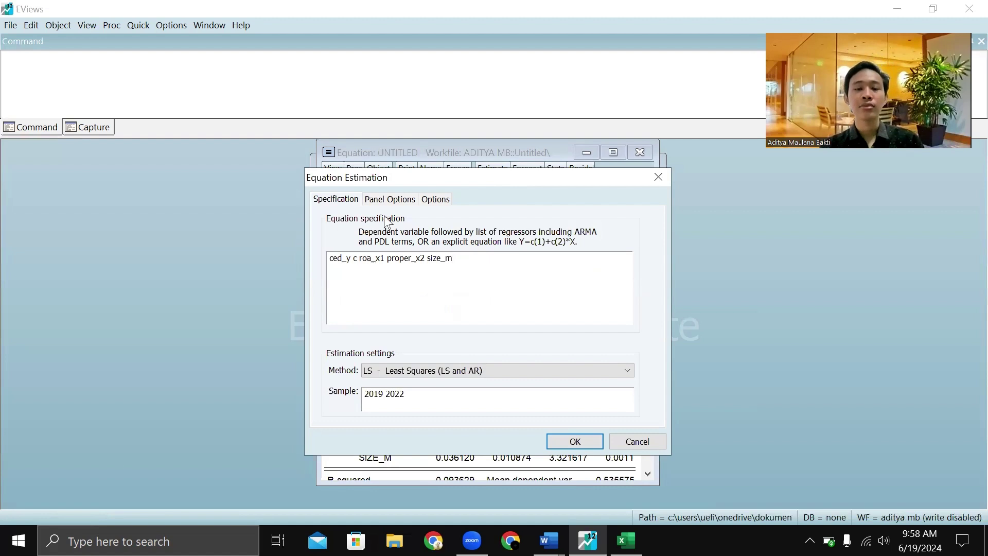
left_click(402, 206)
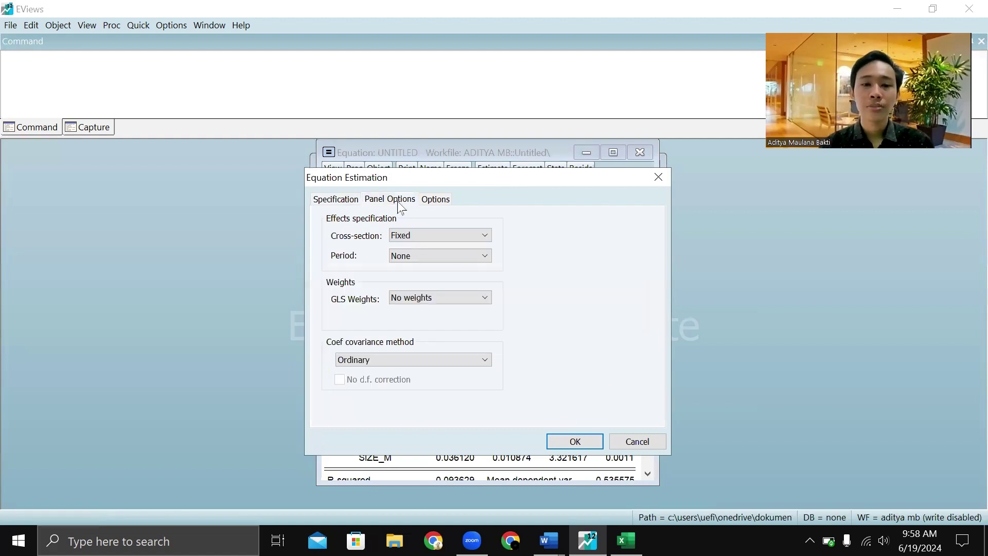
left_click(442, 236)
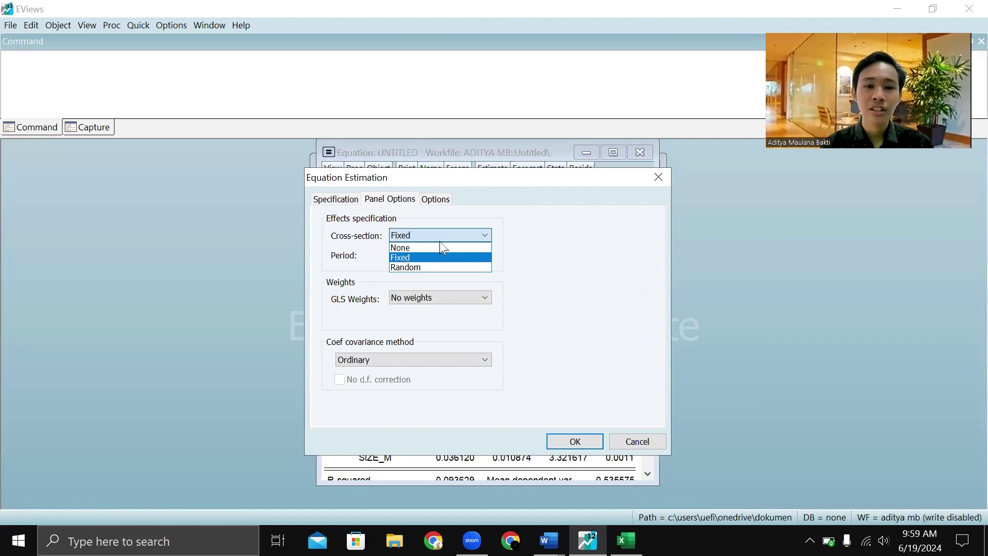
left_click(444, 266)
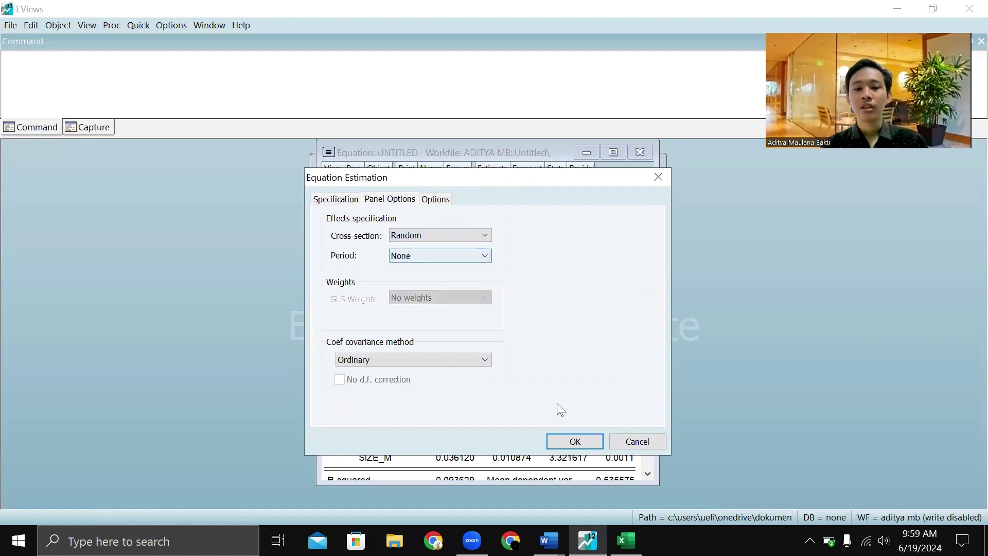
left_click(575, 441)
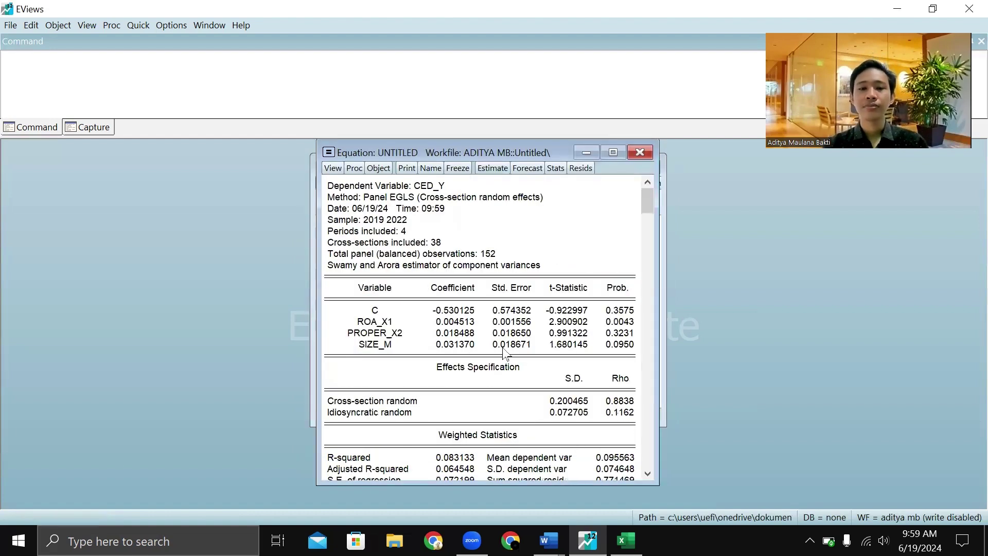
Run the Correlated Random Effects - Hausman Test on the equation and check the Cross-section random row.
left_click(333, 173)
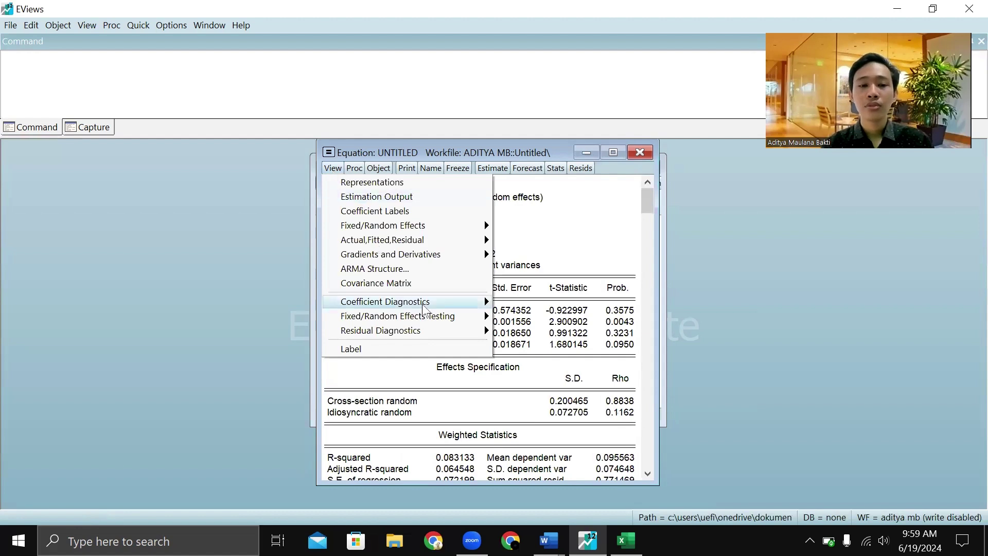
mouse_move(439, 317)
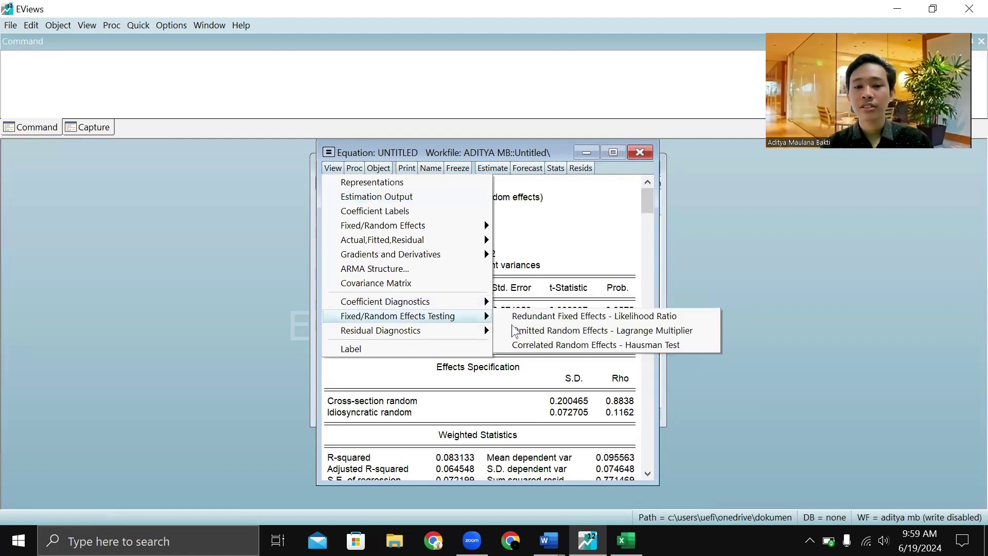
left_click(555, 353)
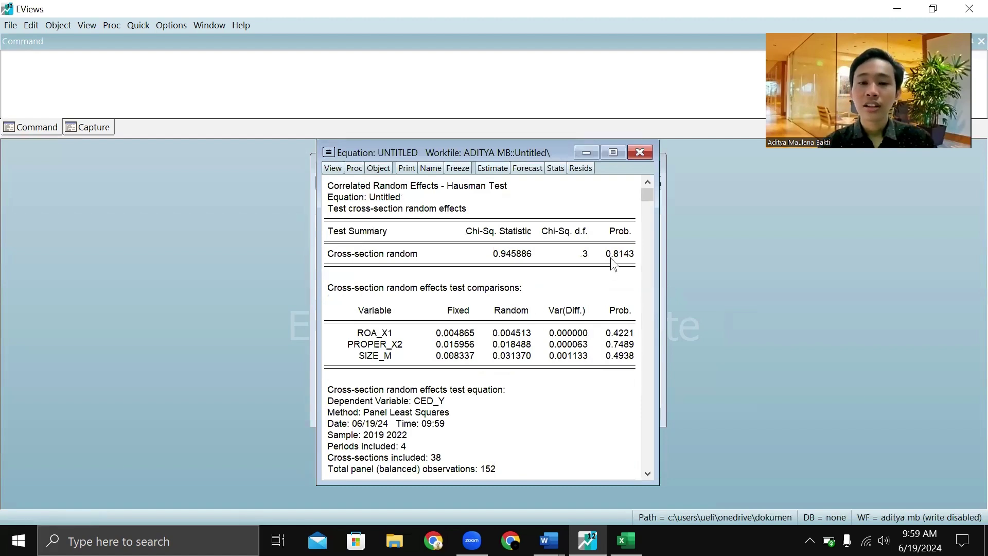
left_click(414, 255)
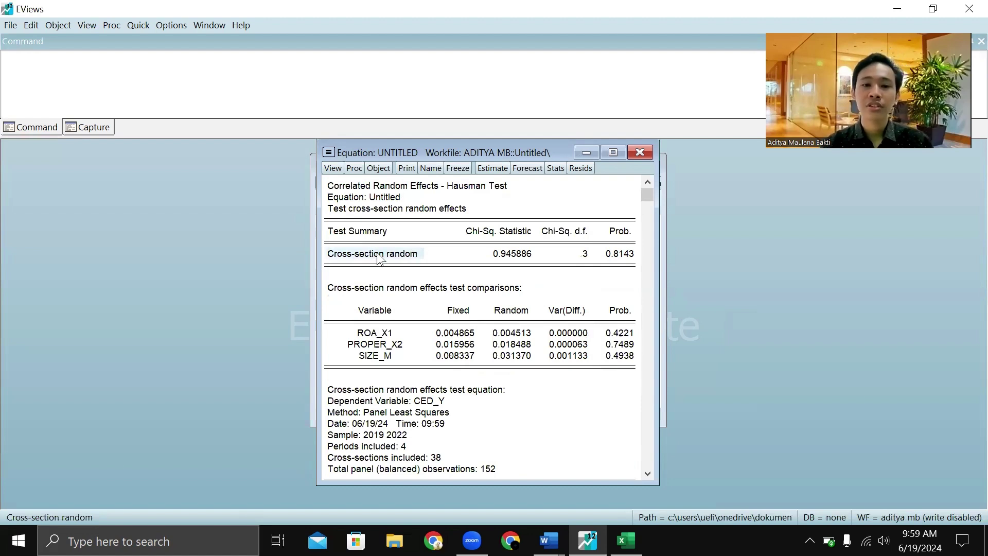
Check the Hausman test's Cross-section random probability and re-estimate the same equation with cross-section effects set to None.
left_click(612, 256)
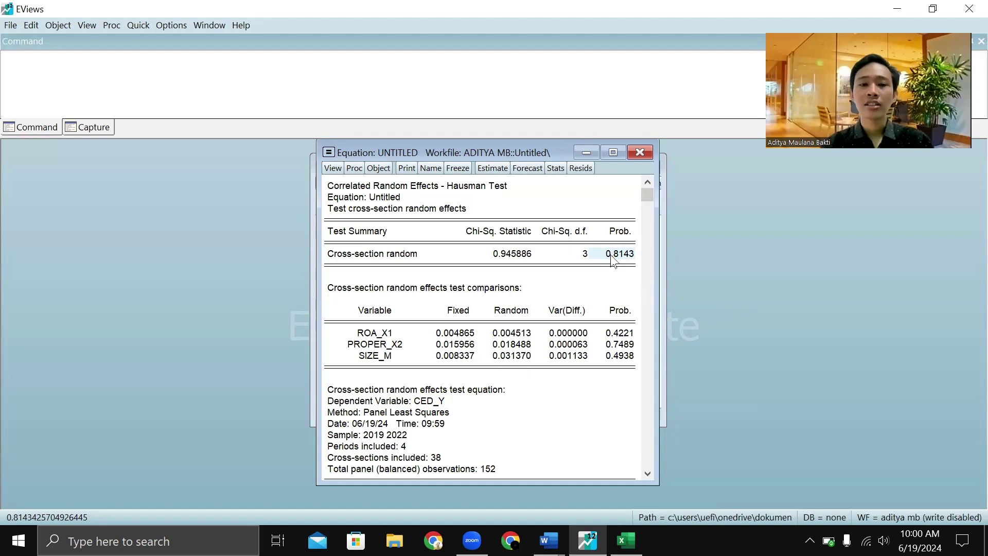
left_click(492, 169)
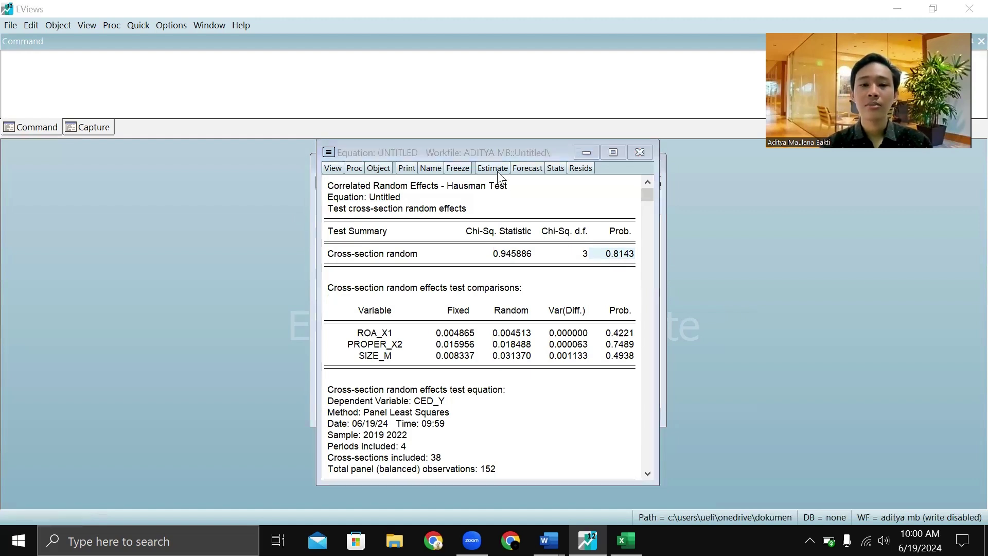
left_click(472, 265)
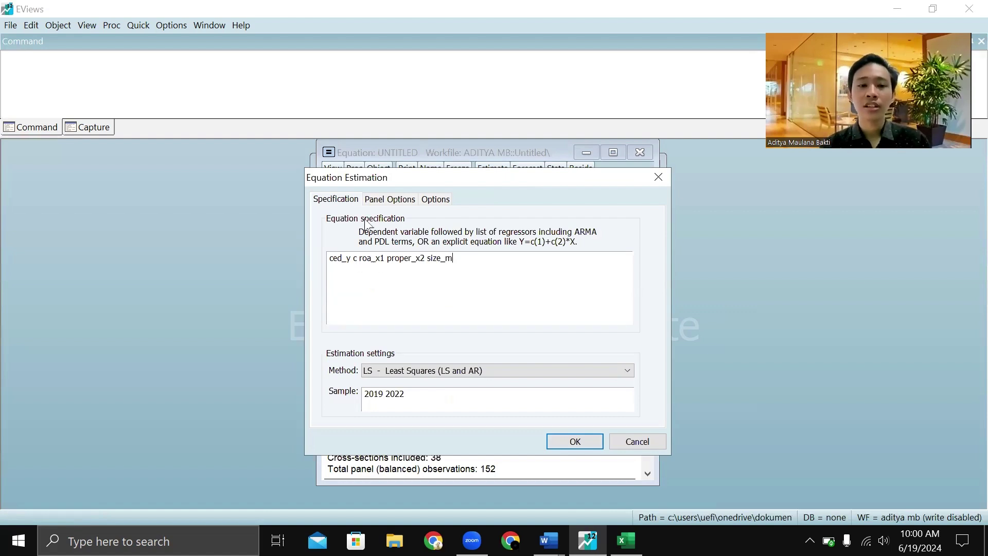
left_click(397, 200)
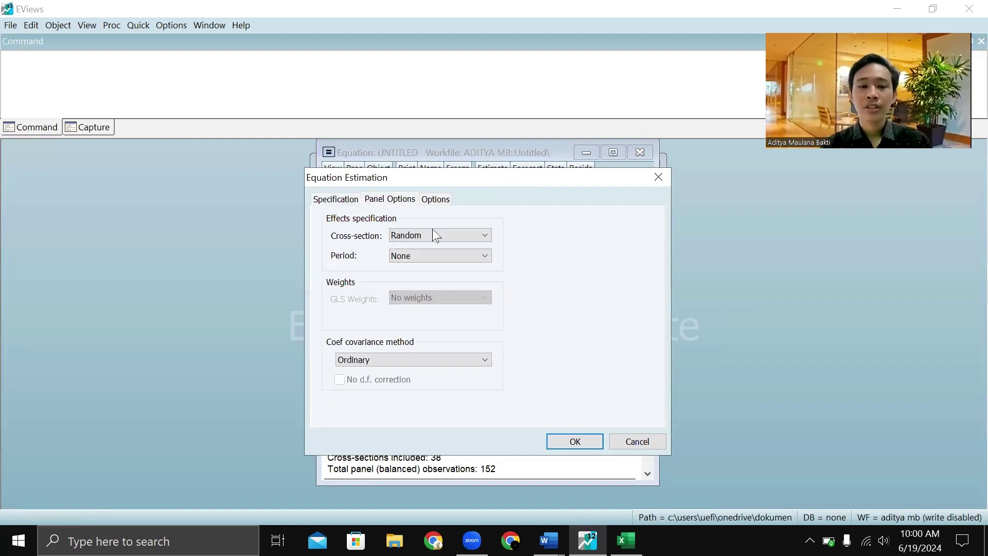
left_click(444, 239)
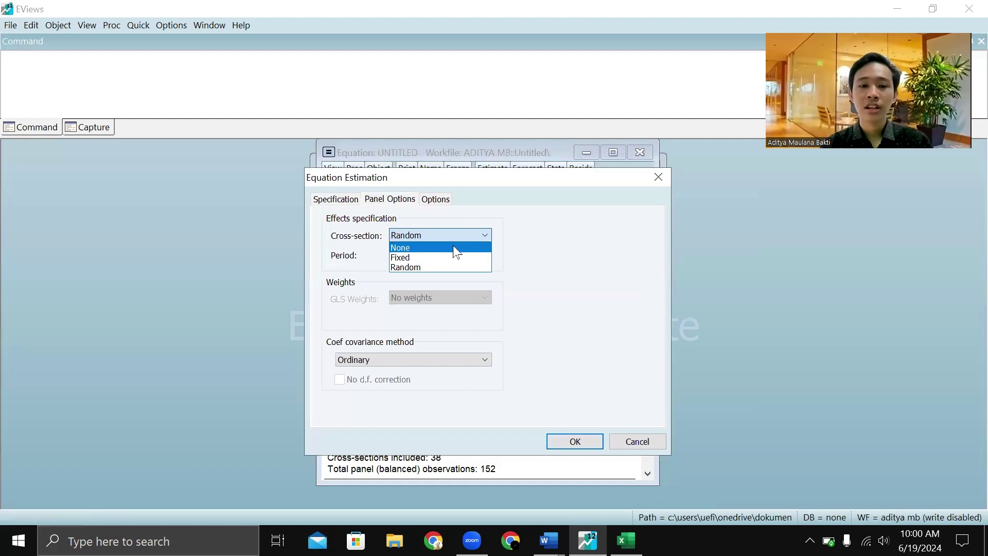
left_click(457, 253)
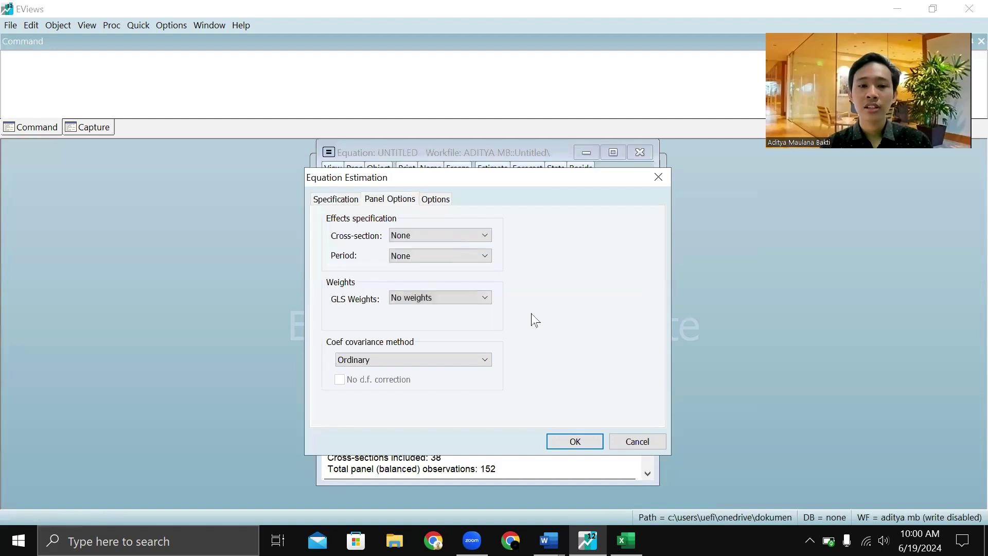
left_click(575, 442)
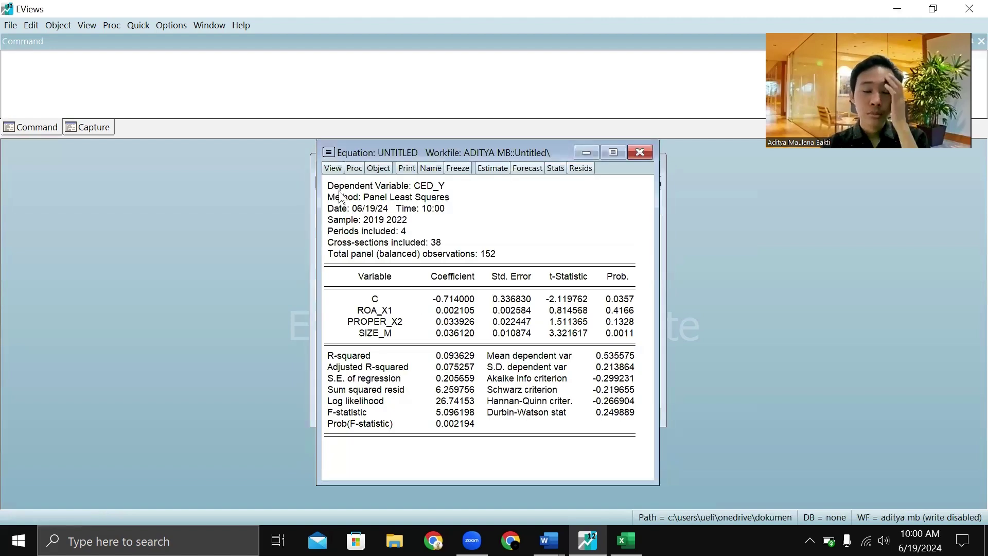
Run the Omitted Random Effects - Lagrange Multiplier test on the equation and check the Breusch-Pagan cross-section probability.
left_click(333, 172)
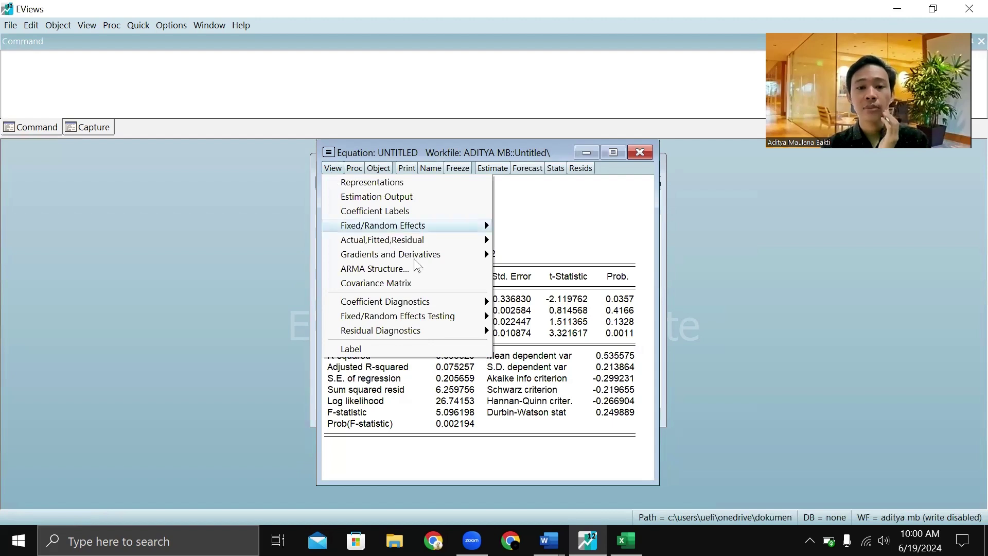
mouse_move(464, 321)
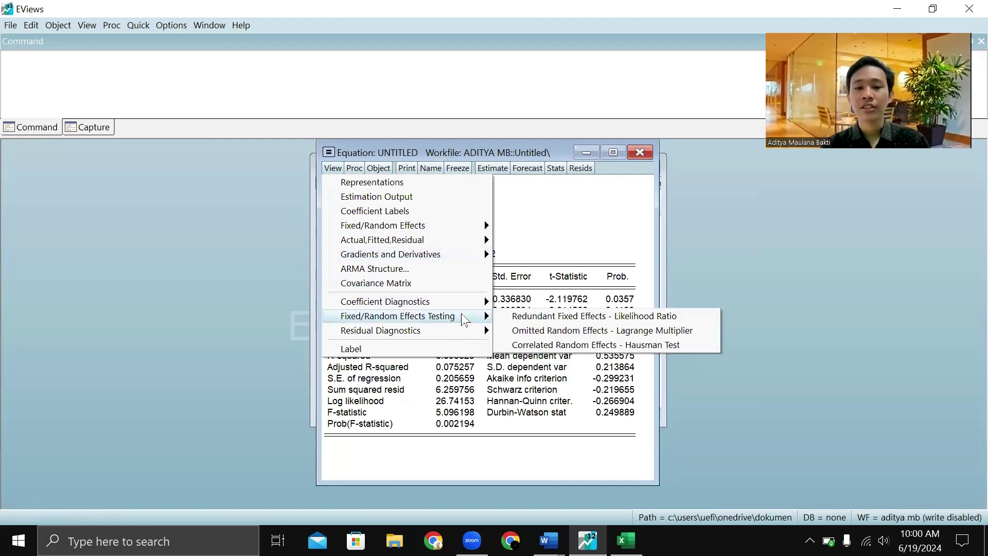
left_click(561, 332)
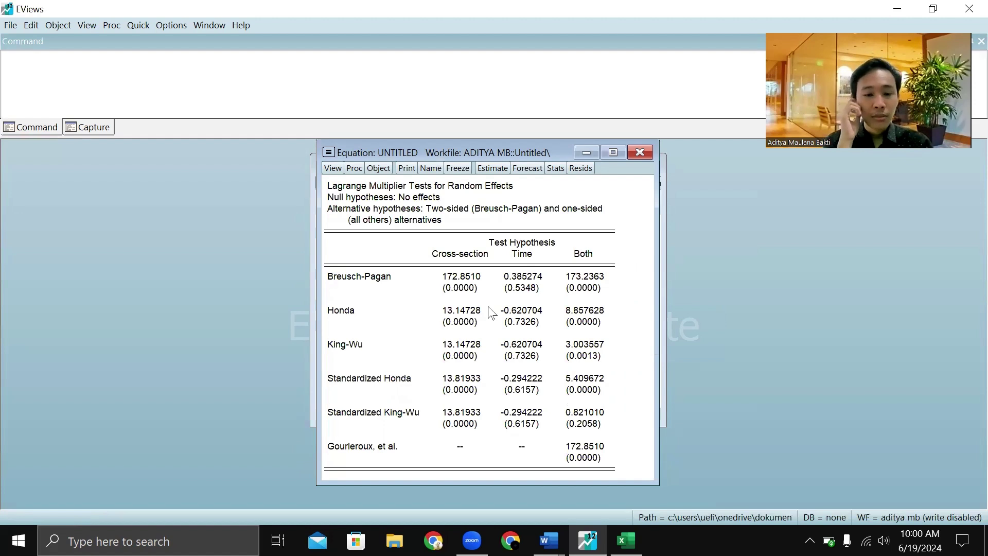
left_click(374, 289)
left_click(371, 278)
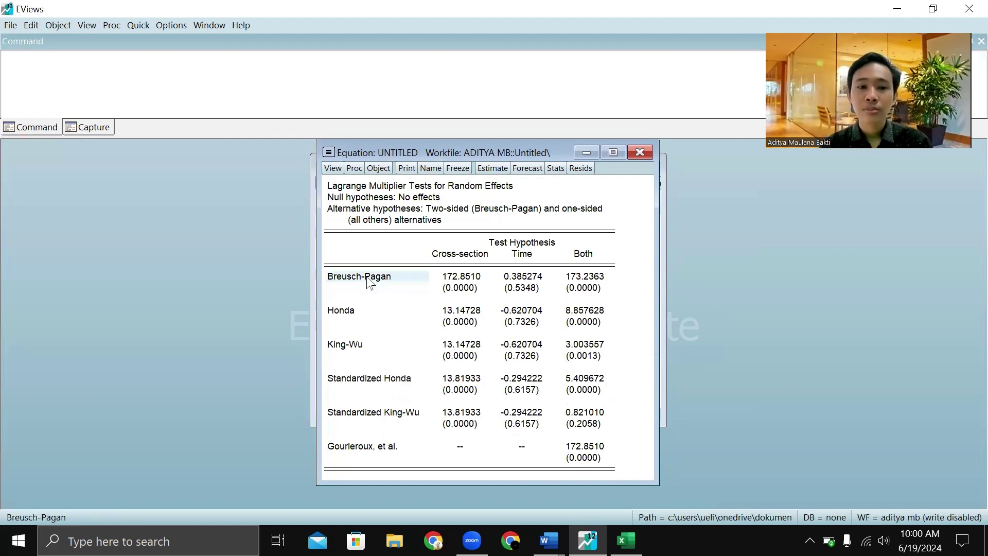
left_click(458, 257)
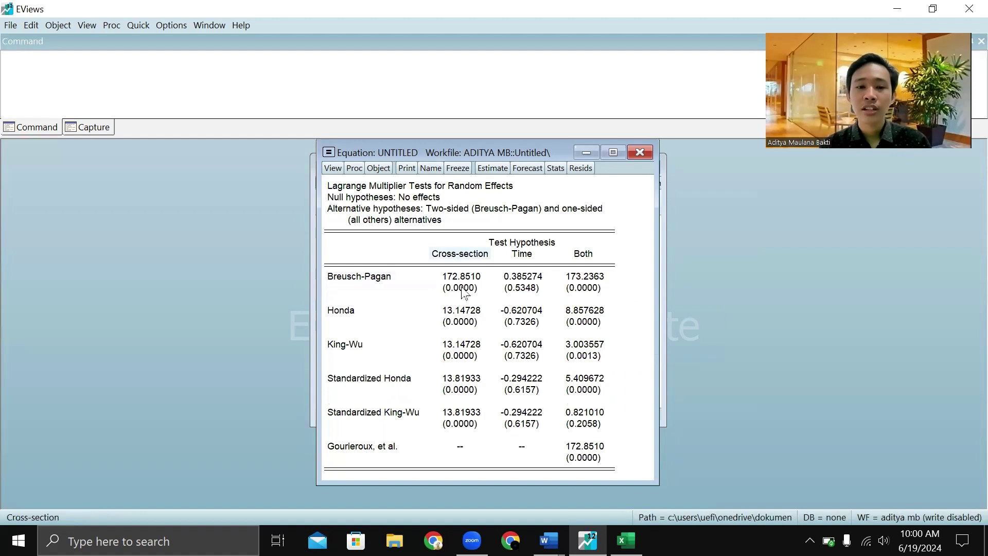
left_click(463, 289)
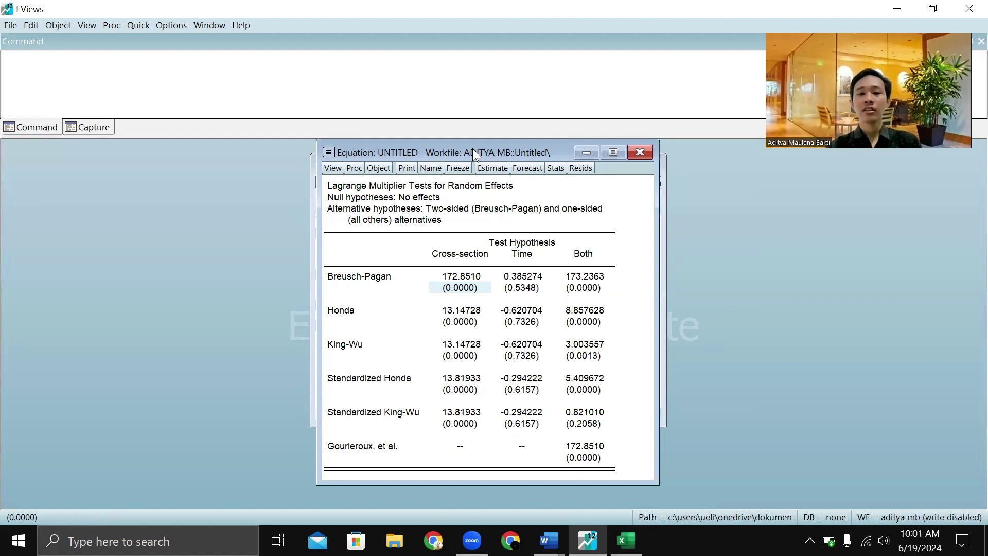
left_click_drag(473, 149, 483, 149)
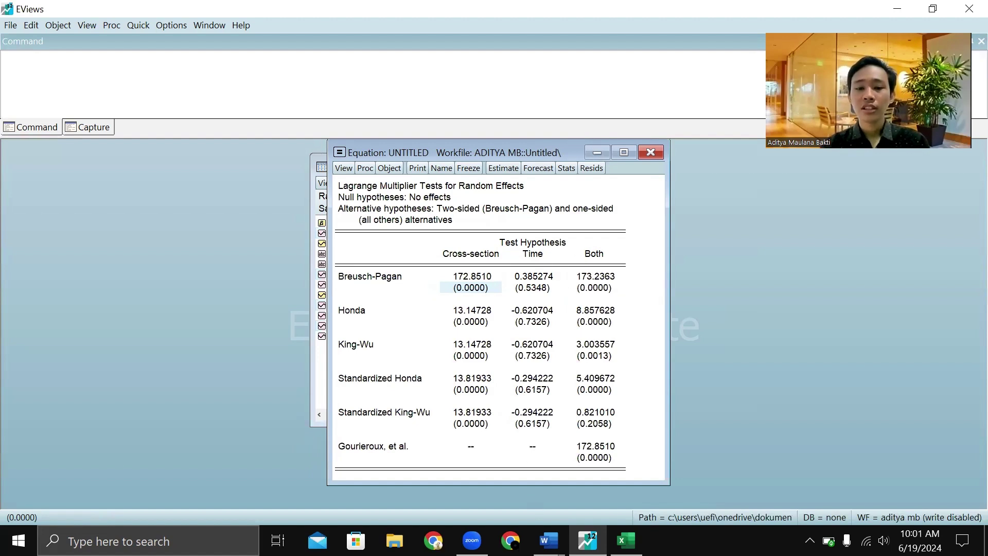
Switch to the Word document "Kesimpulan Hasil Uji Pemilihan Model" and review its Uji Chow and Uji Hausman result tables.
mouse_move(549, 541)
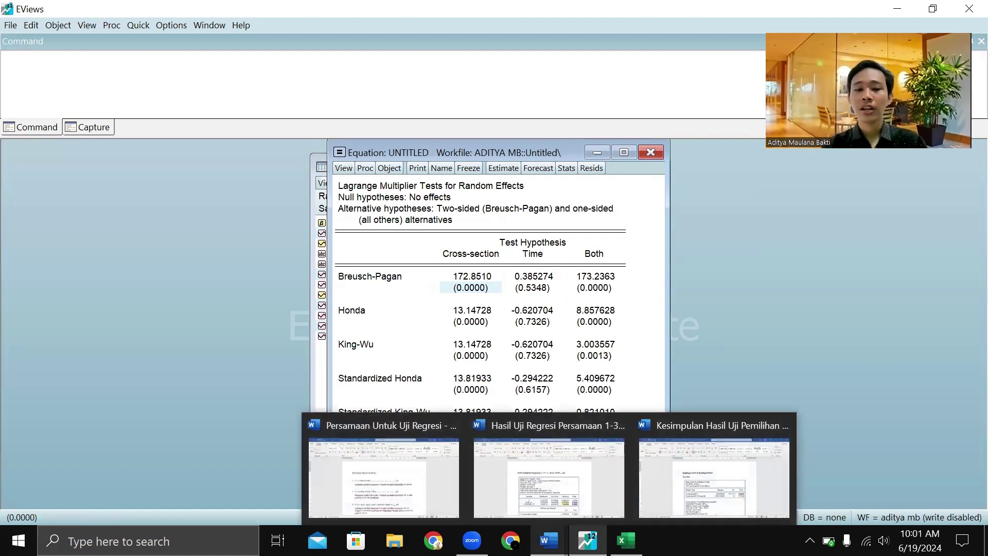
left_click(685, 497)
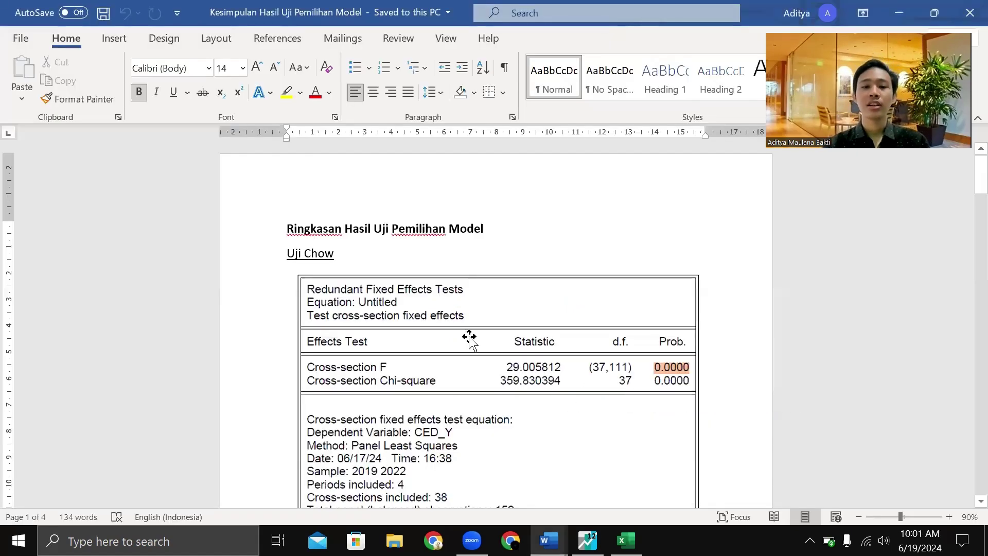
left_click(400, 252)
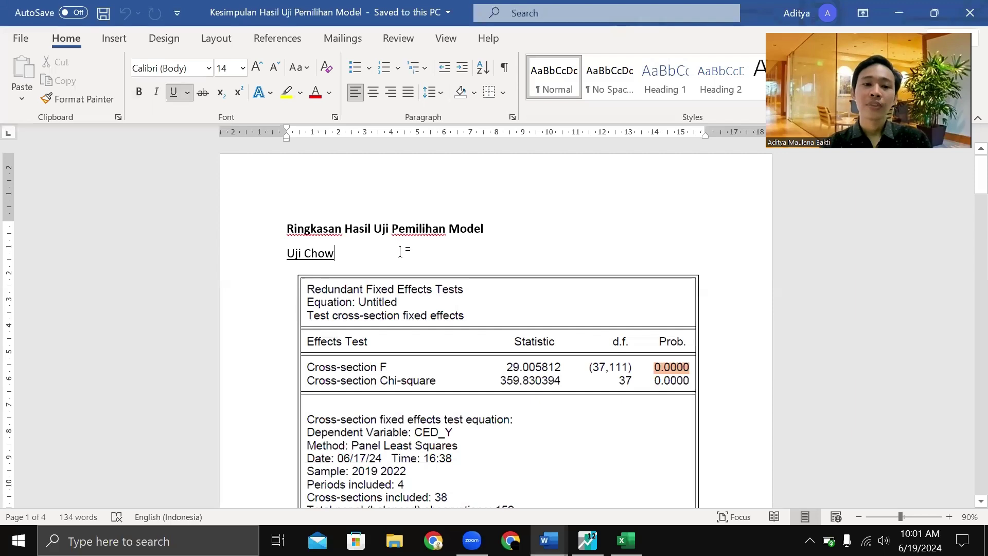
scroll(400, 252, "down", 4)
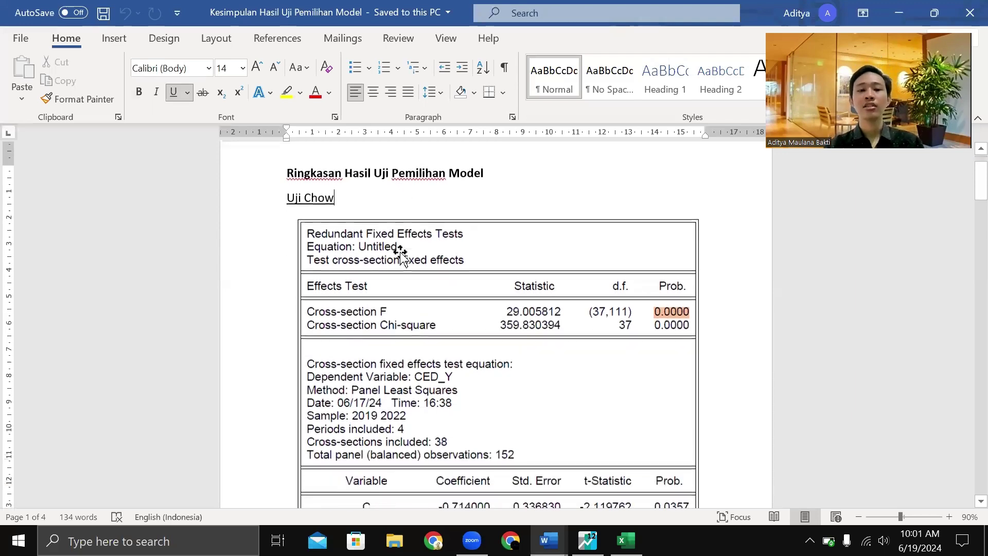
scroll(400, 252, "up", 2)
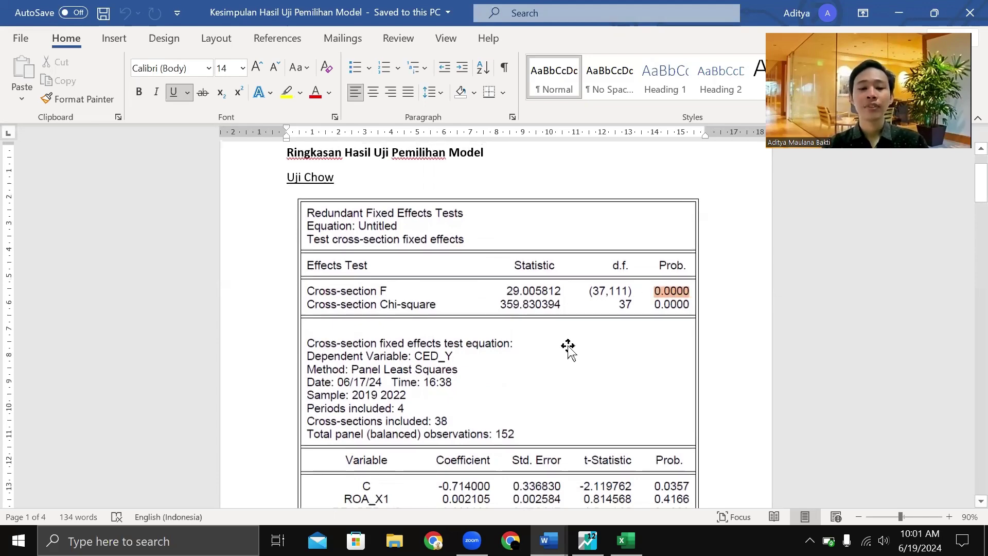
scroll(568, 350, "down", 2)
scroll(567, 346, "down", 10)
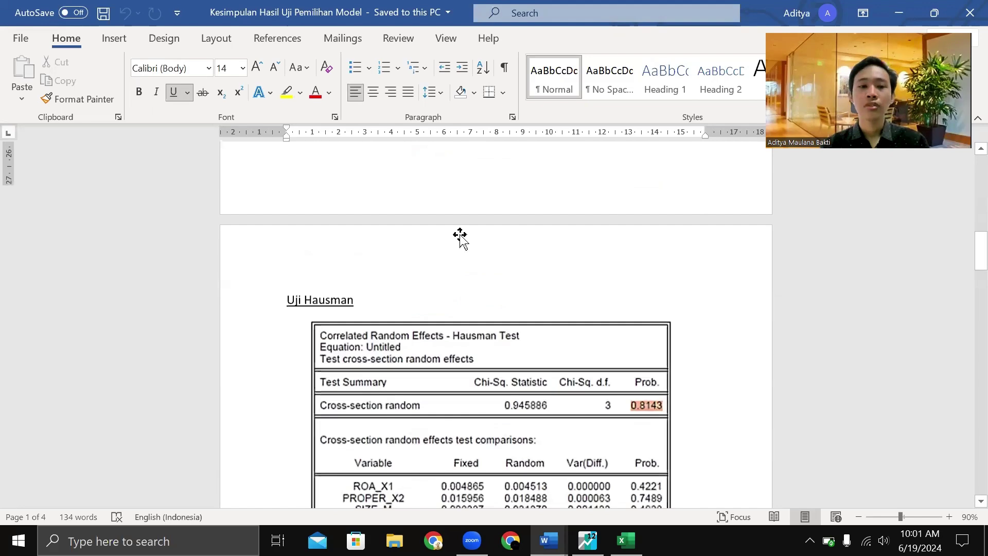
scroll(459, 238, "down", 3)
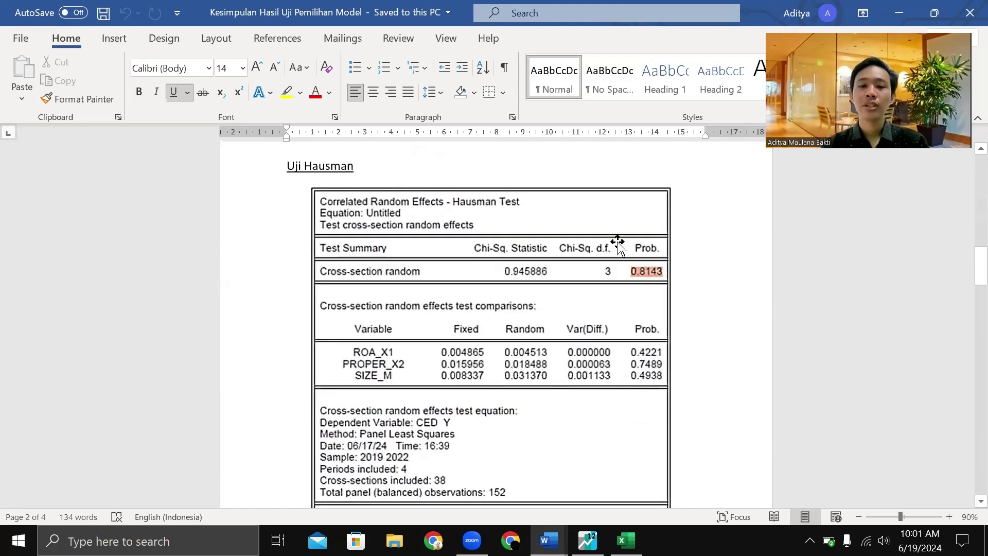
scroll(542, 310, "down", 7)
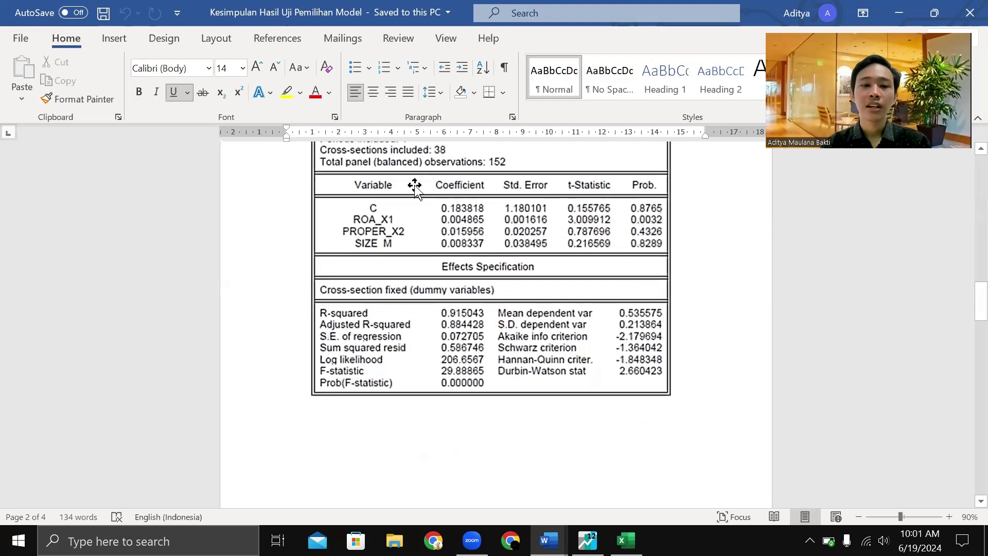
Review the Uji LM Test results and the Kesimpulan table with the conclusions written below it.
scroll(396, 178, "down", 7)
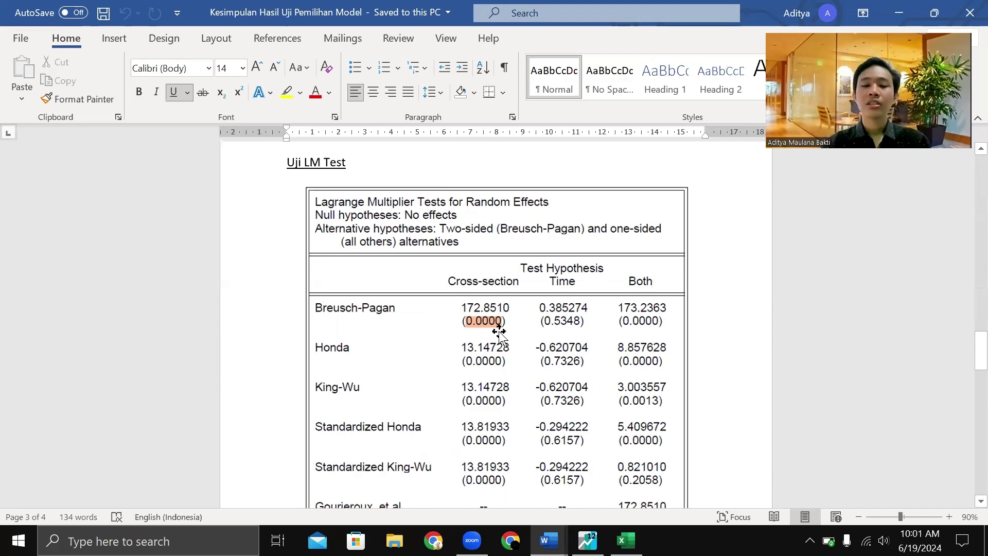
scroll(498, 333, "down", 1)
scroll(499, 333, "down", 5)
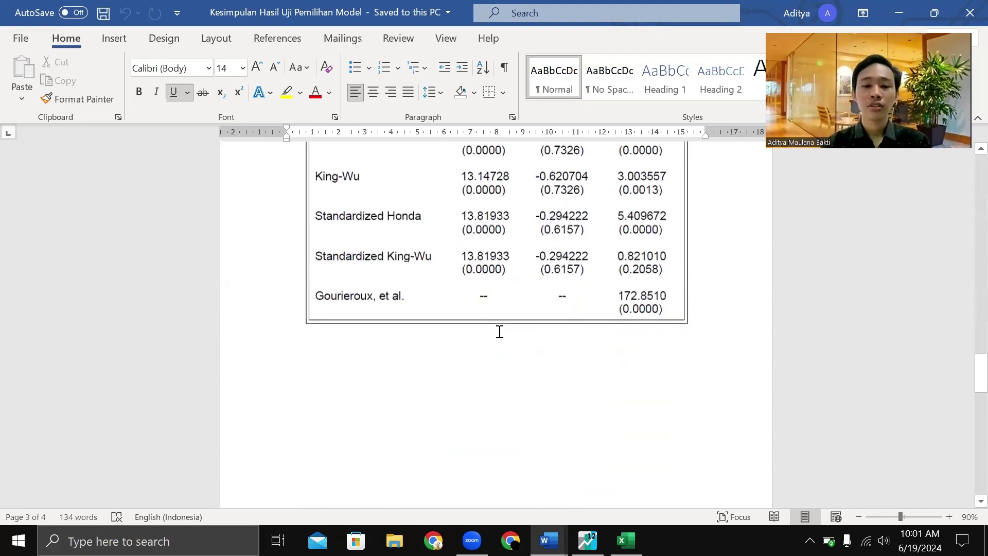
scroll(499, 332, "down", 5)
scroll(486, 160, "down", 3)
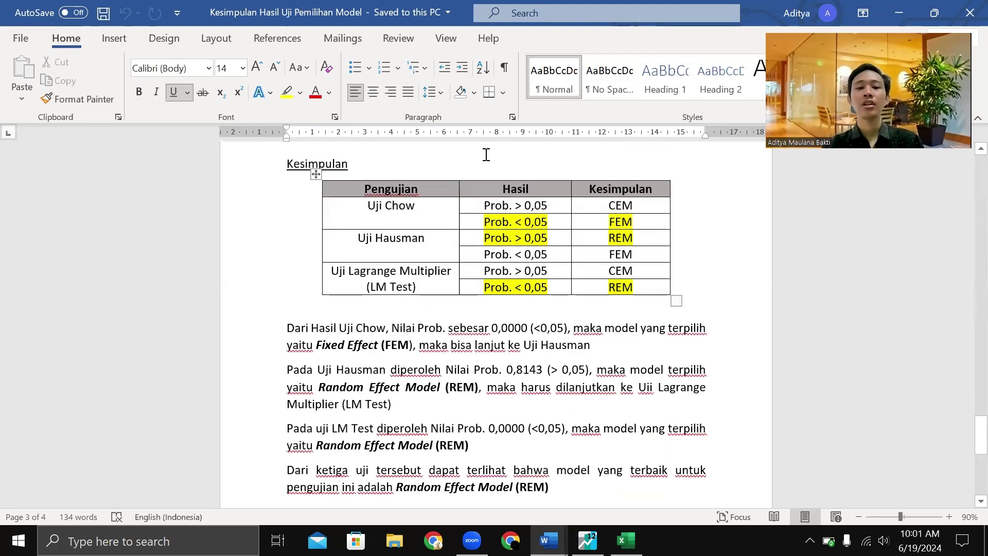
left_click(455, 147)
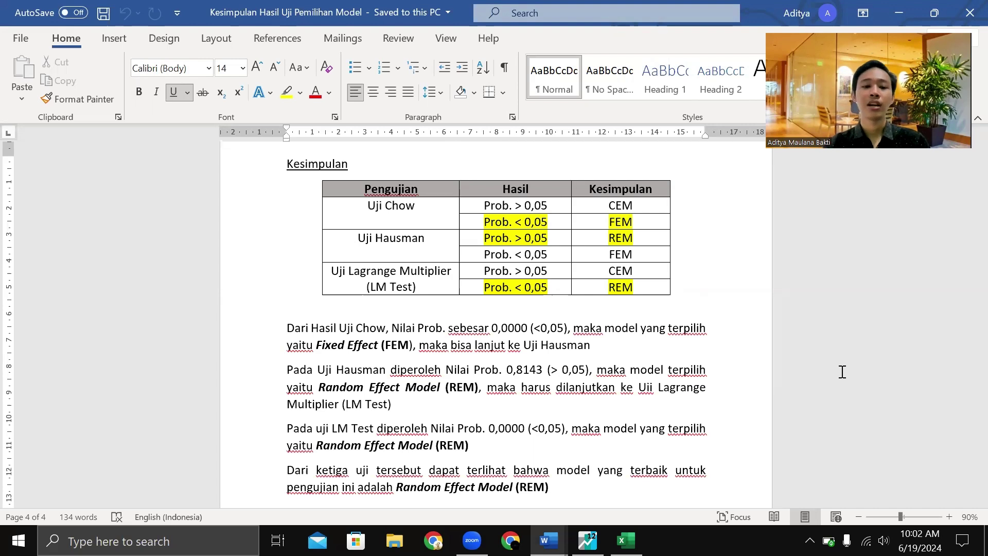
scroll(510, 410, "down", 2)
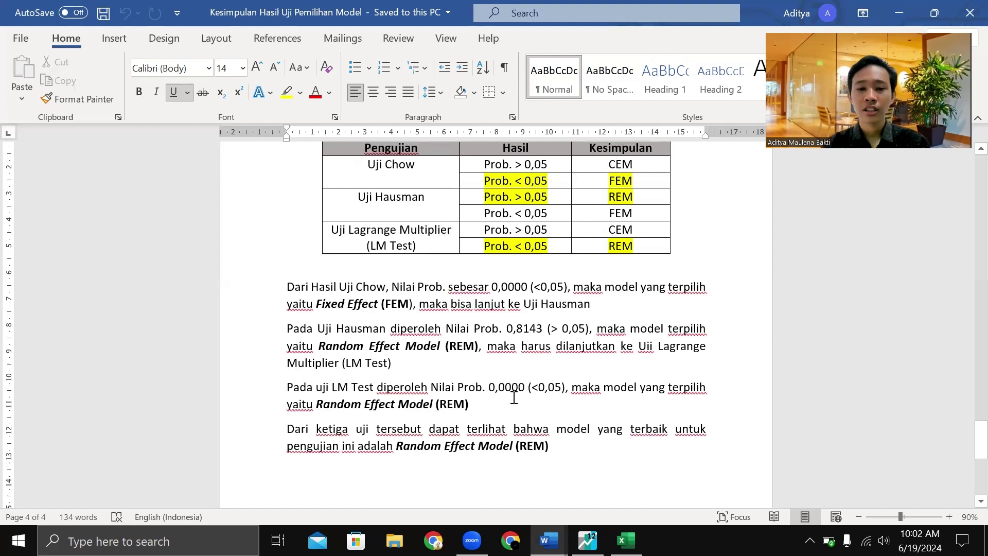
Examine the model named in the Uji Hausman, LM Test and overall conclusion paragraphs, marking each "Random Effect Model (REM)" phrase.
left_click_drag(472, 403, 316, 405)
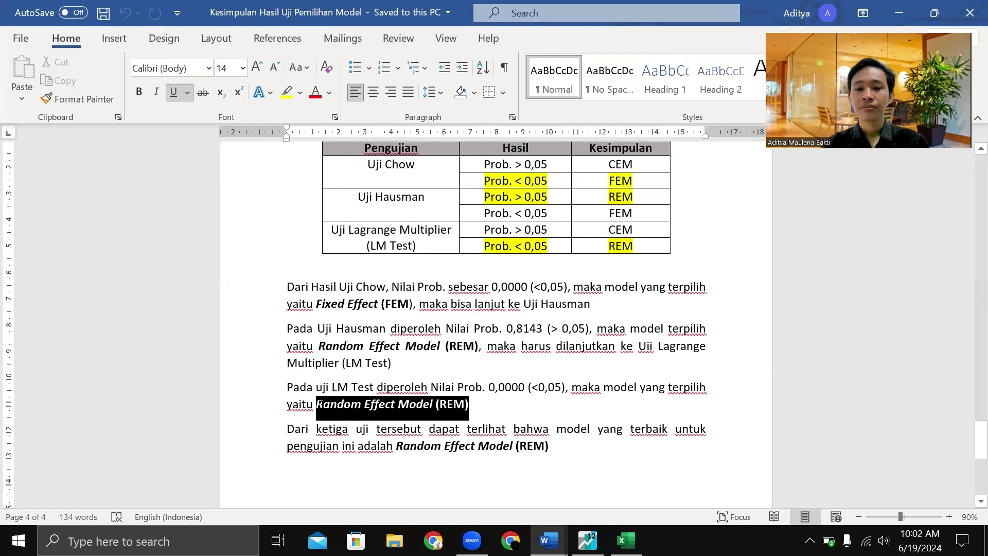
left_click(520, 413)
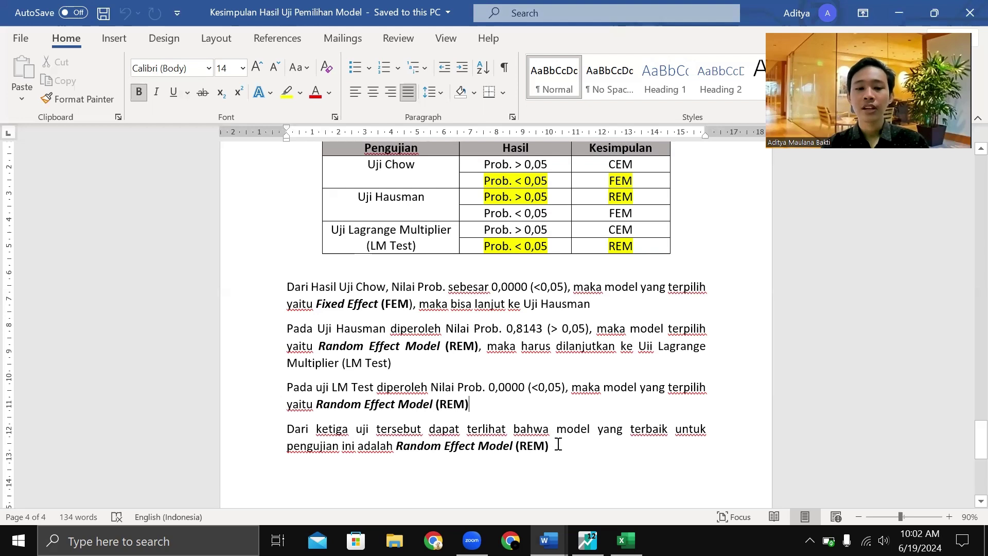
left_click_drag(549, 445, 418, 446)
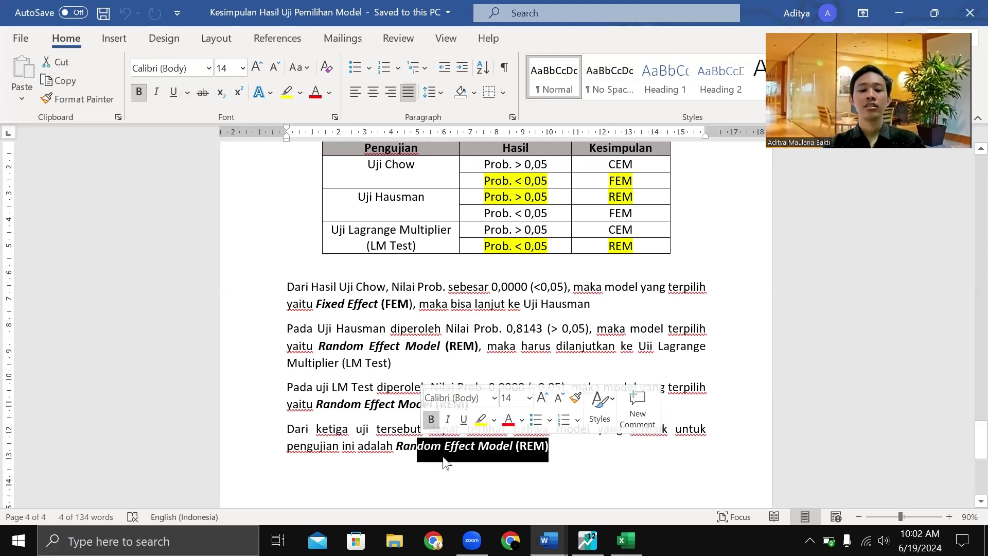
left_click(442, 446)
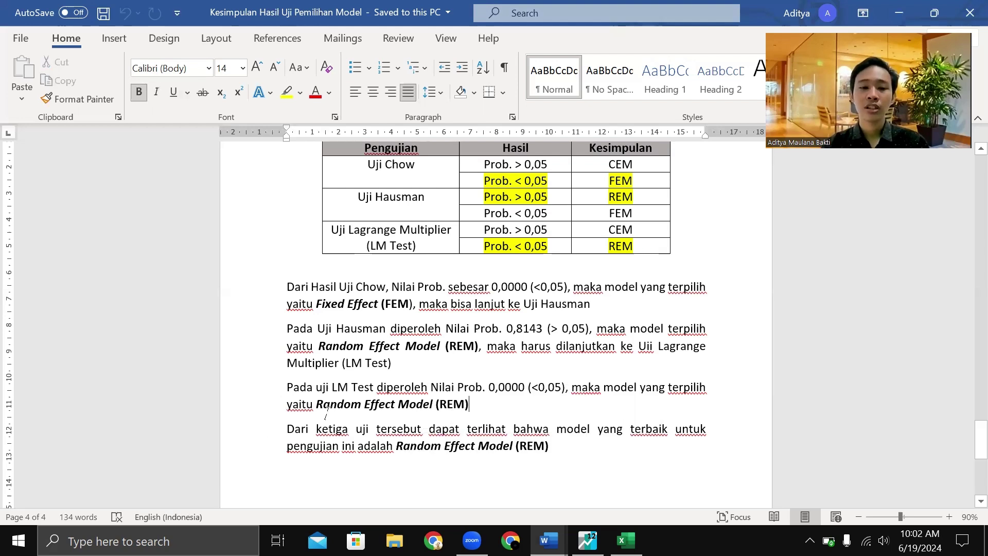
left_click_drag(316, 404, 471, 408)
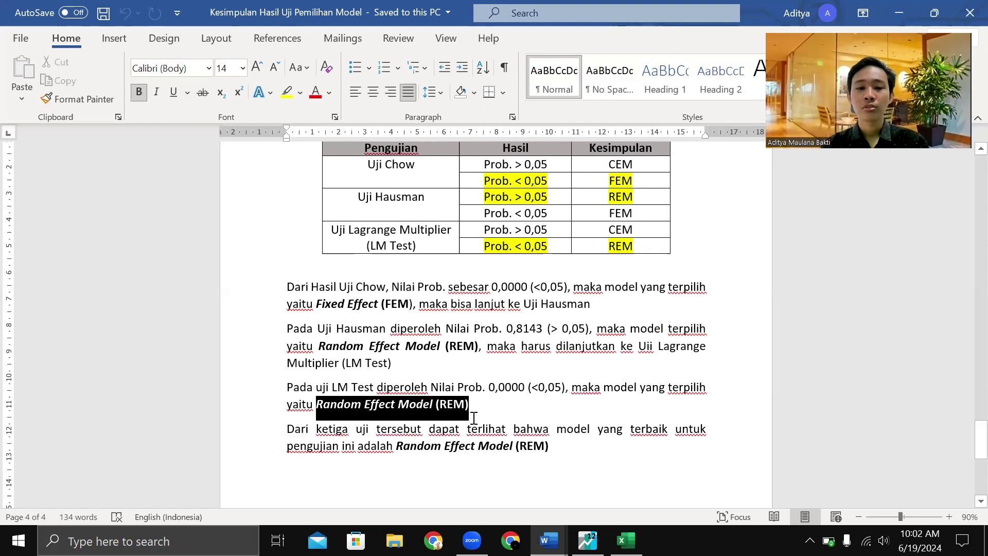
left_click(473, 378)
left_click_drag(484, 346, 321, 348)
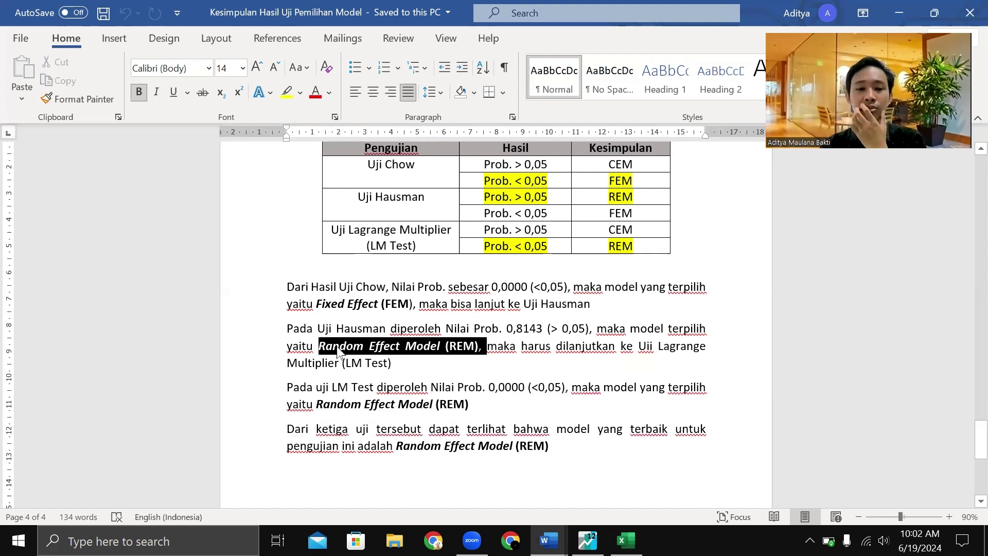
left_click(480, 404)
key("shift+Left")
key("shift+Left")
left_click(316, 404, "shift")
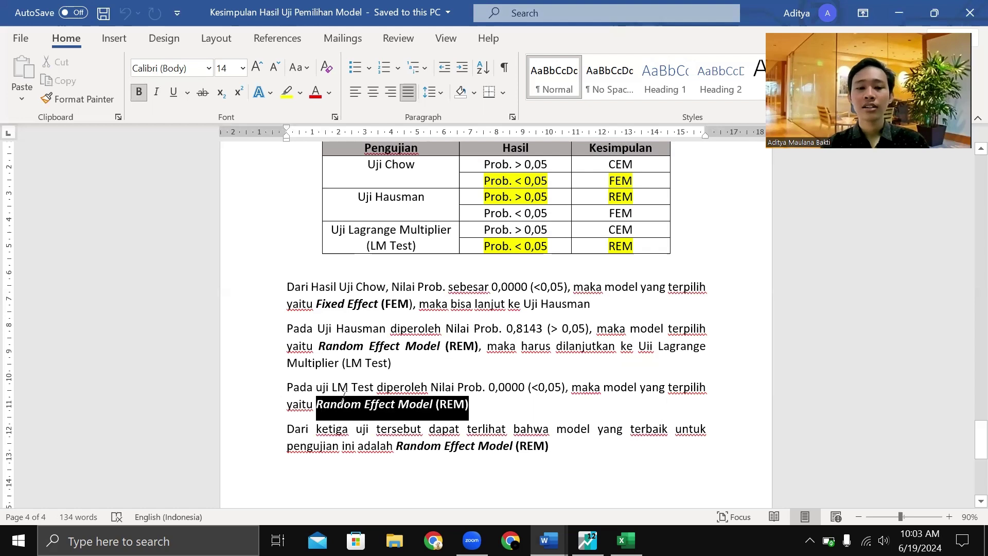
left_click(562, 452)
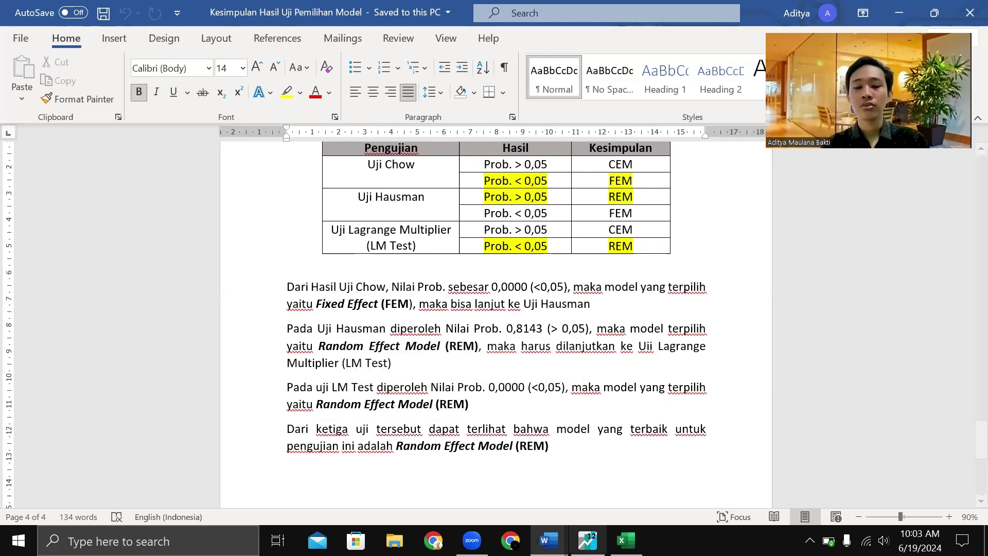
Switch to EViews and close the untitled Lagrange Multiplier test equation, keeping it in the workfile under the name hasilpemilihanmodel.
mouse_move(587, 540)
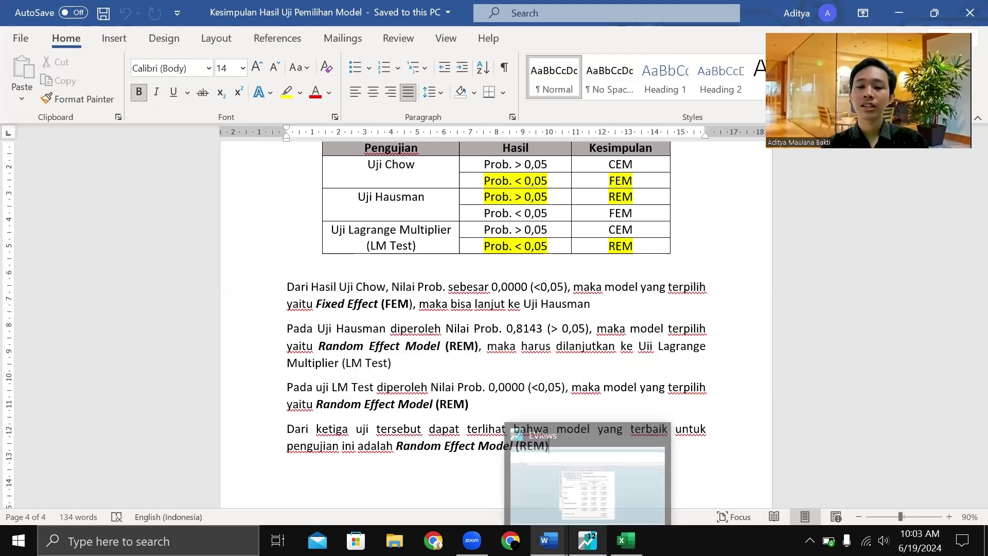
left_click(588, 500)
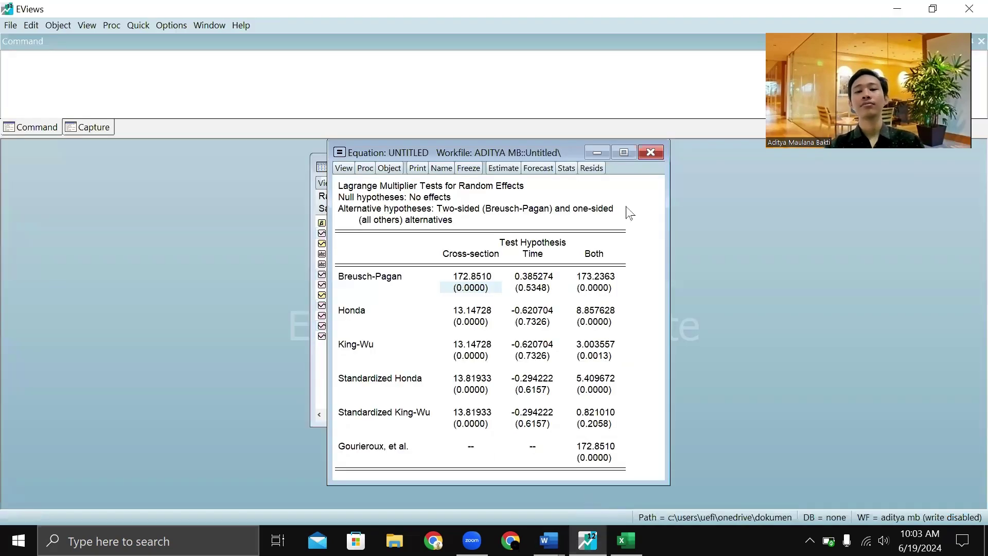
left_click(654, 156)
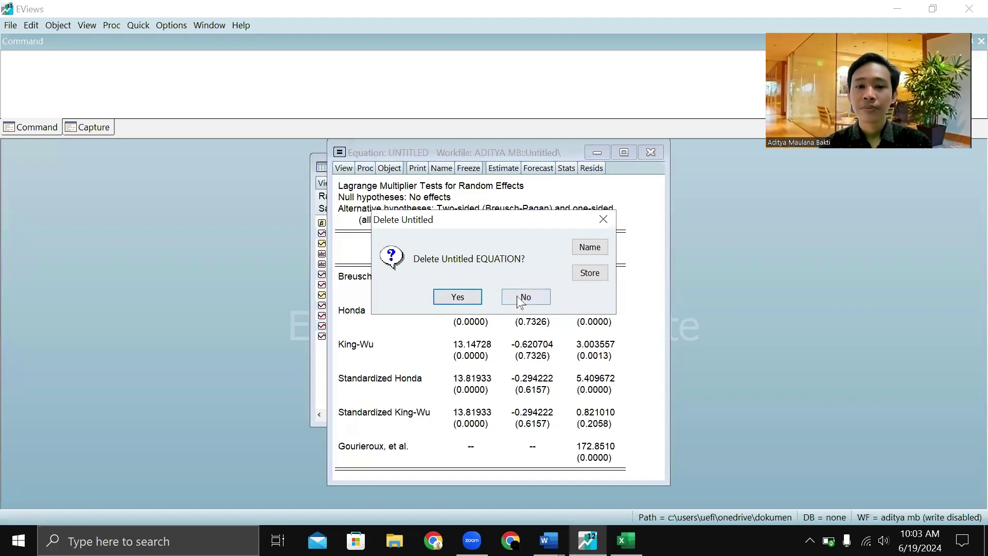
left_click(590, 248)
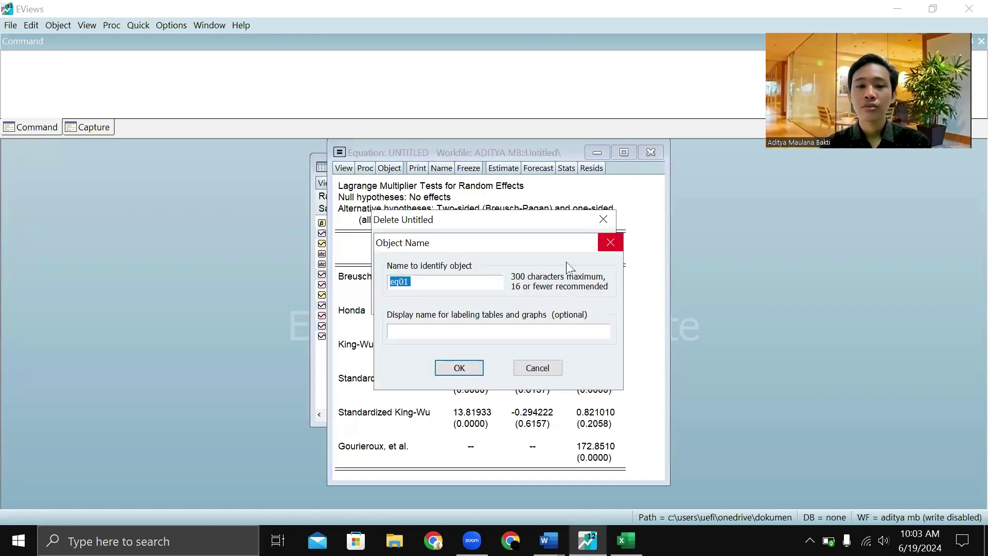
left_click(446, 287)
key("BackSpace")
key("BackSpace")
key("BackSpace")
key("BackSpace")
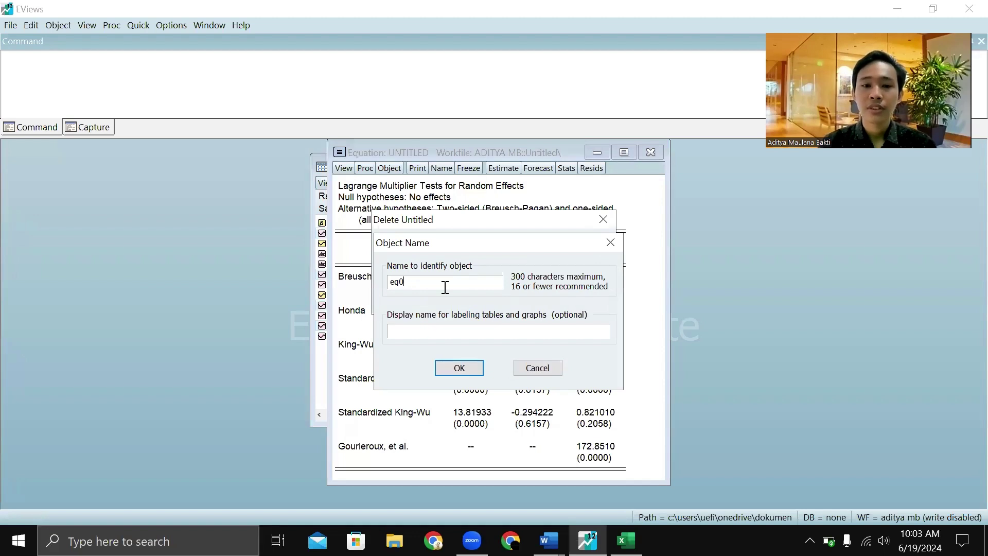
type("hasi")
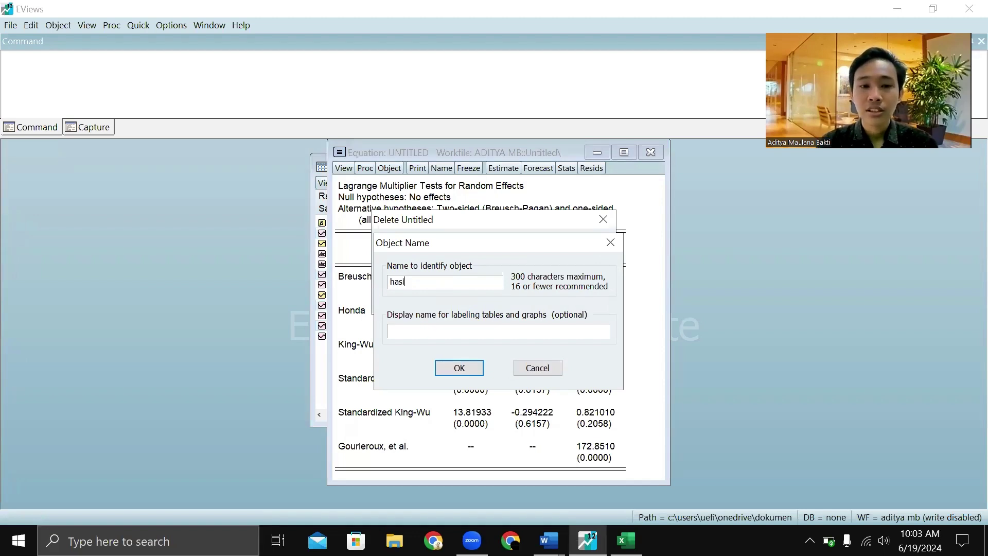
type("lpemilihanmodel")
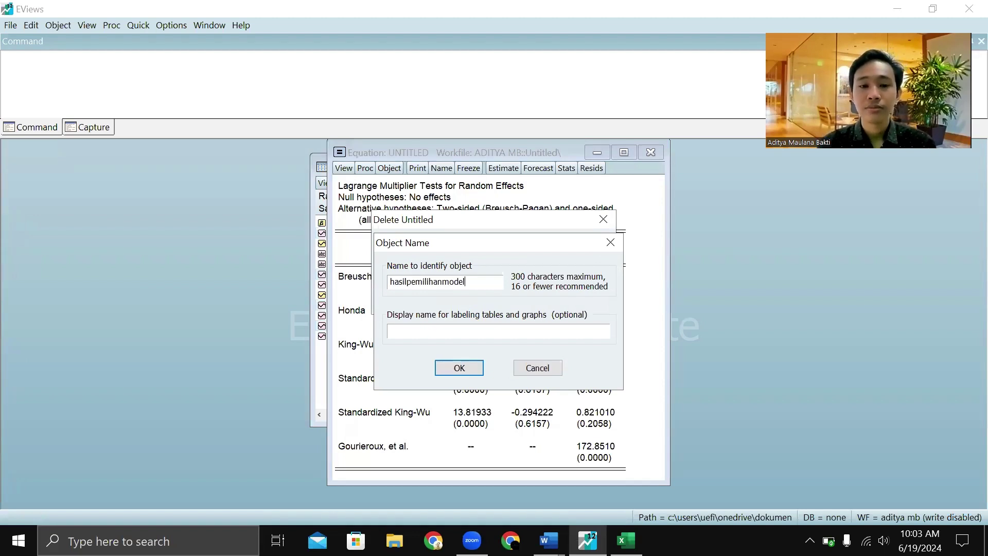
key("Return")
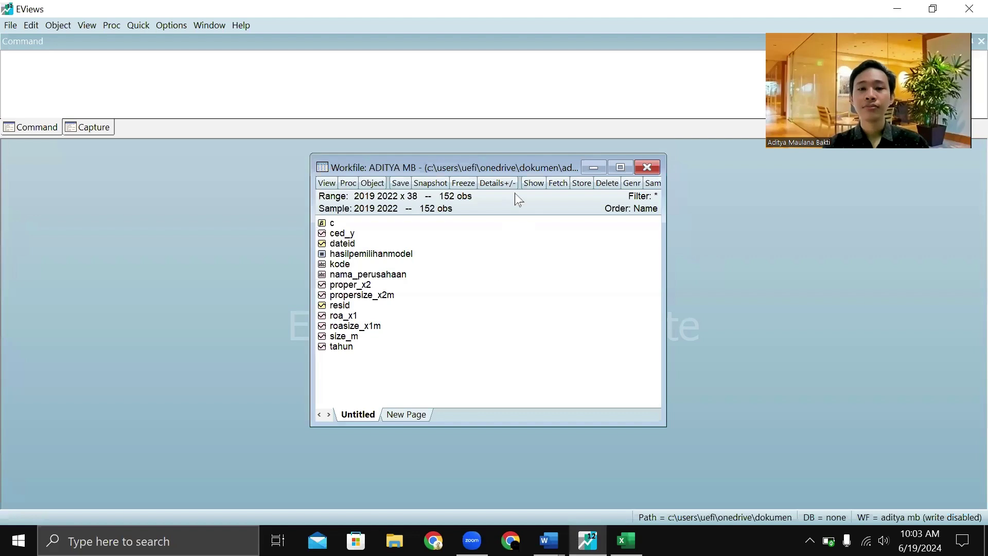
left_click_drag(522, 167, 522, 175)
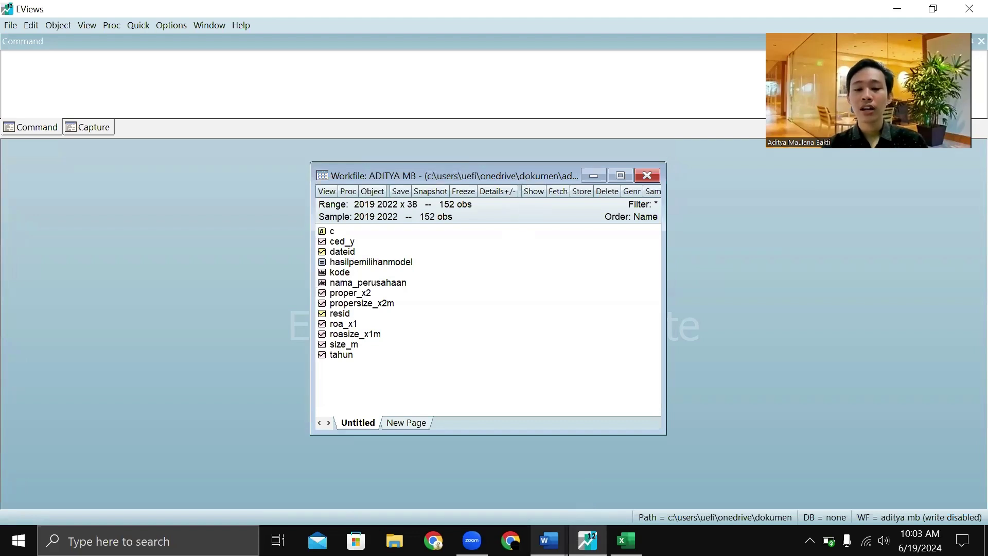
Switch to the Word document "Persamaan Untuk Uji Regresi" and review its three regression equations, focusing on equation 1 with X1 and X2.
mouse_move(550, 540)
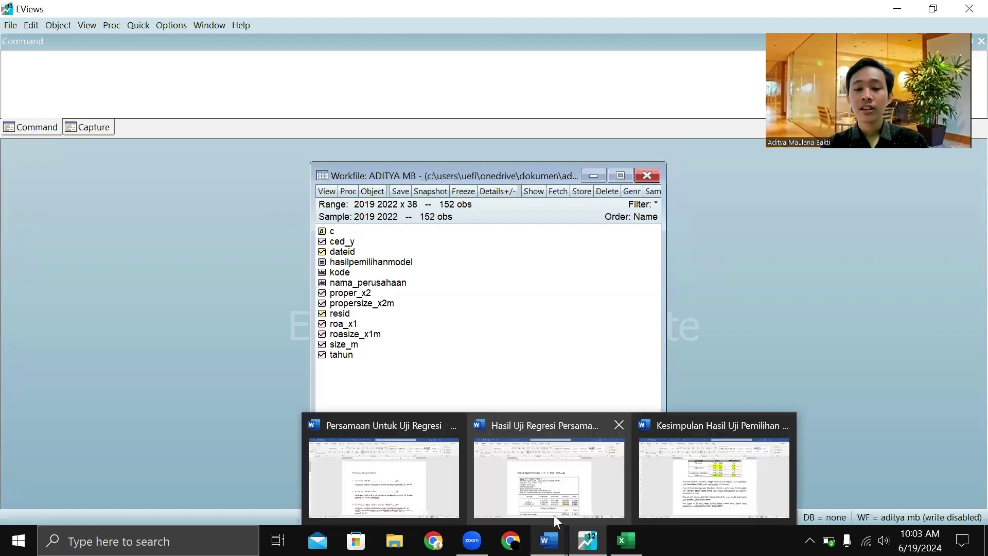
left_click(408, 468)
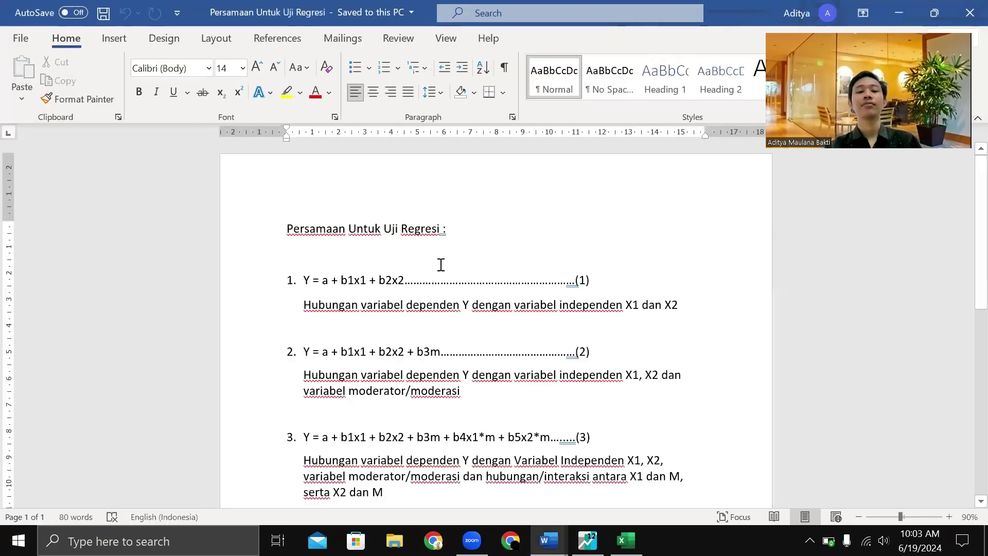
scroll(441, 263, "down", 3)
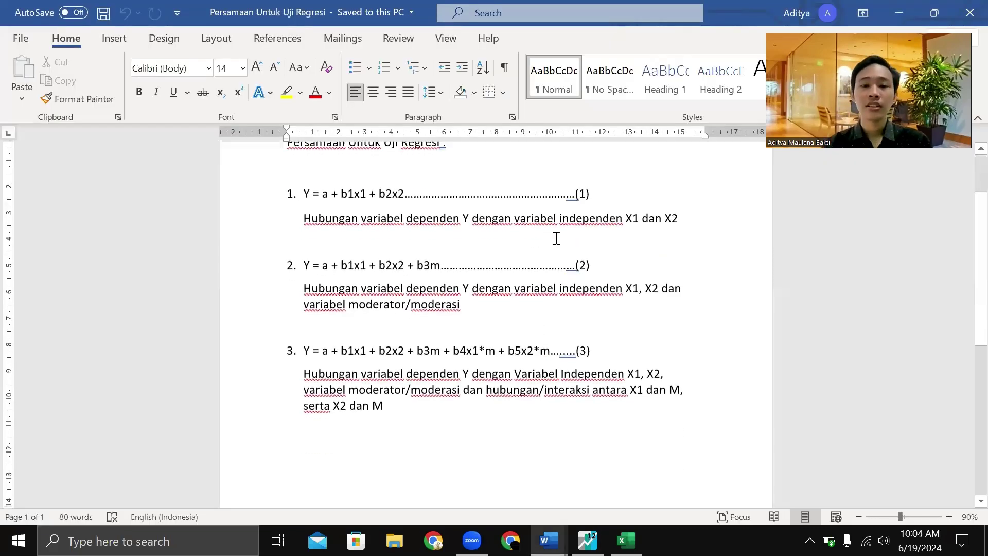
left_click(694, 221)
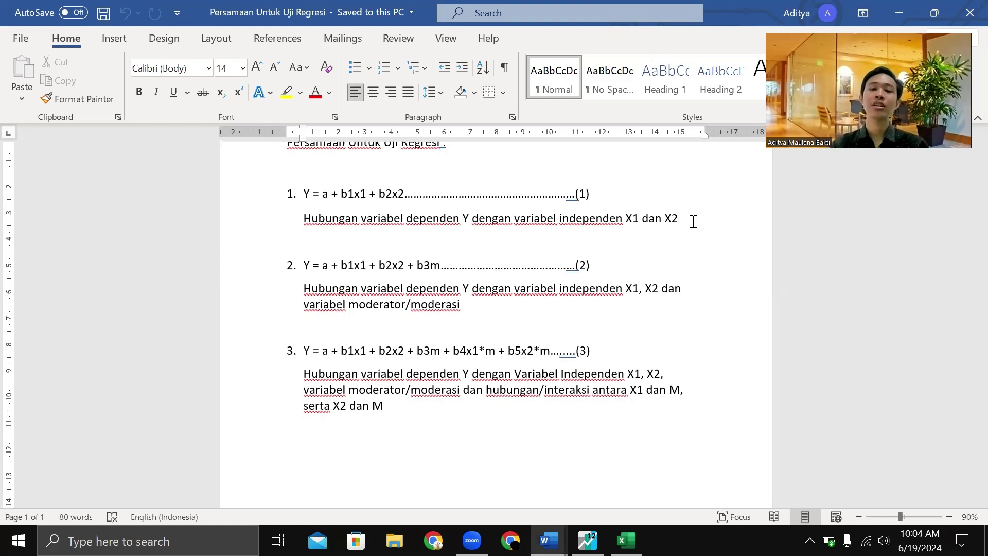
Switch back to EViews and open ced_y, roa_x1 and proper_x2 as an equation, specified as "ced_y c roa_x1 proper_x2".
key("alt+Tab")
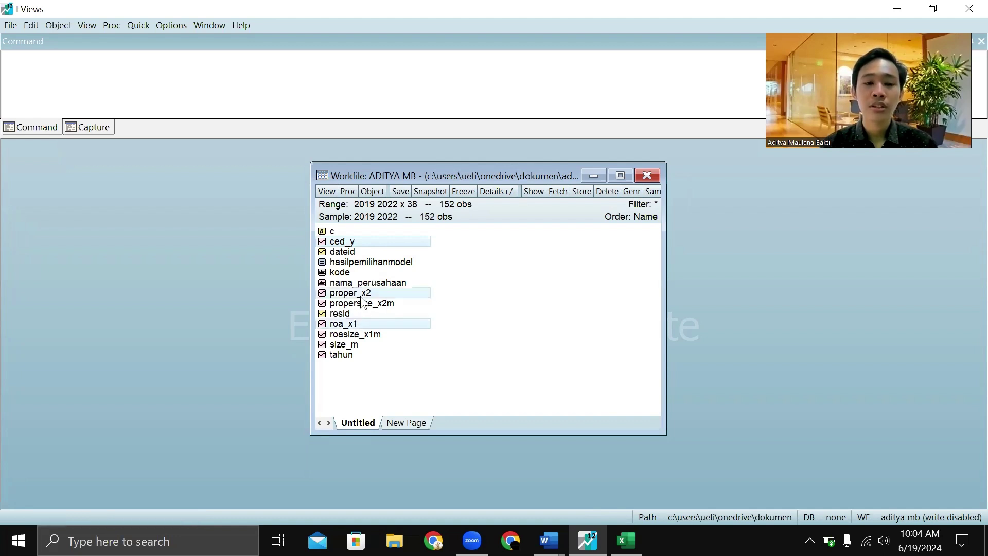
right_click(363, 301)
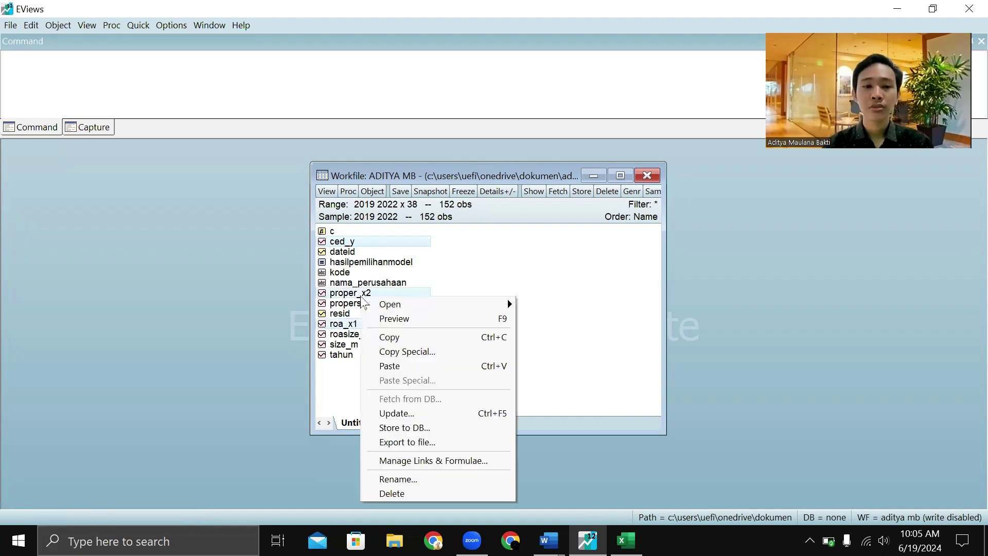
mouse_move(406, 305)
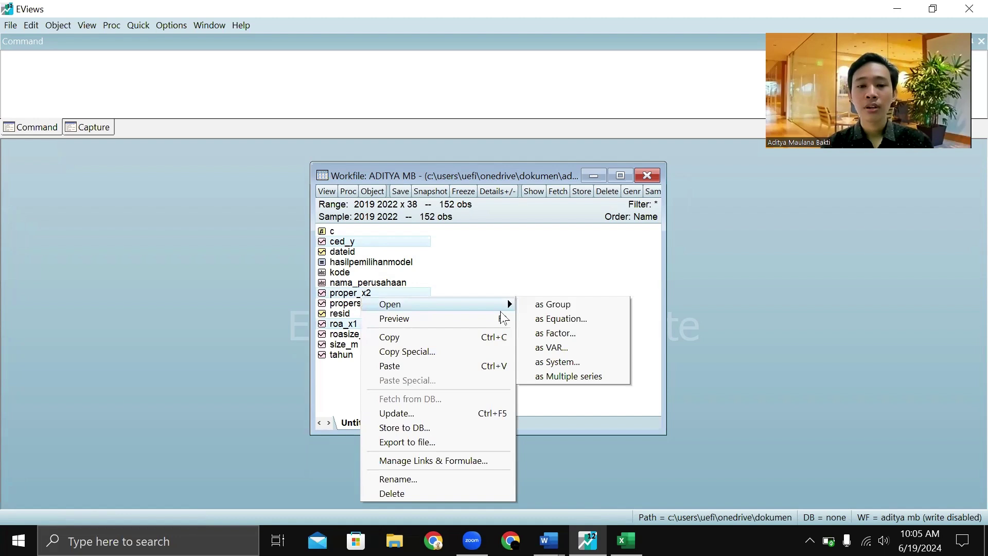
left_click(547, 318)
left_click(472, 211)
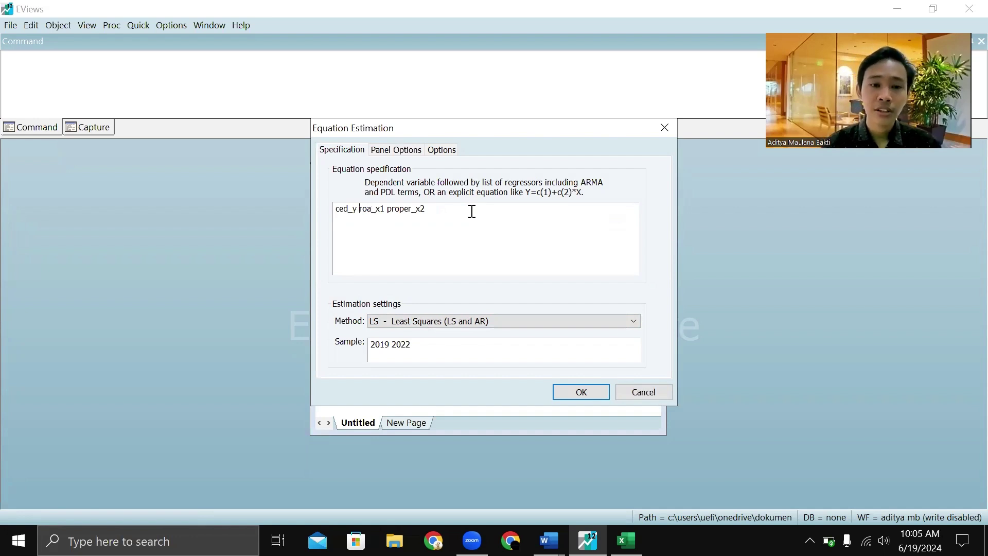
type("c")
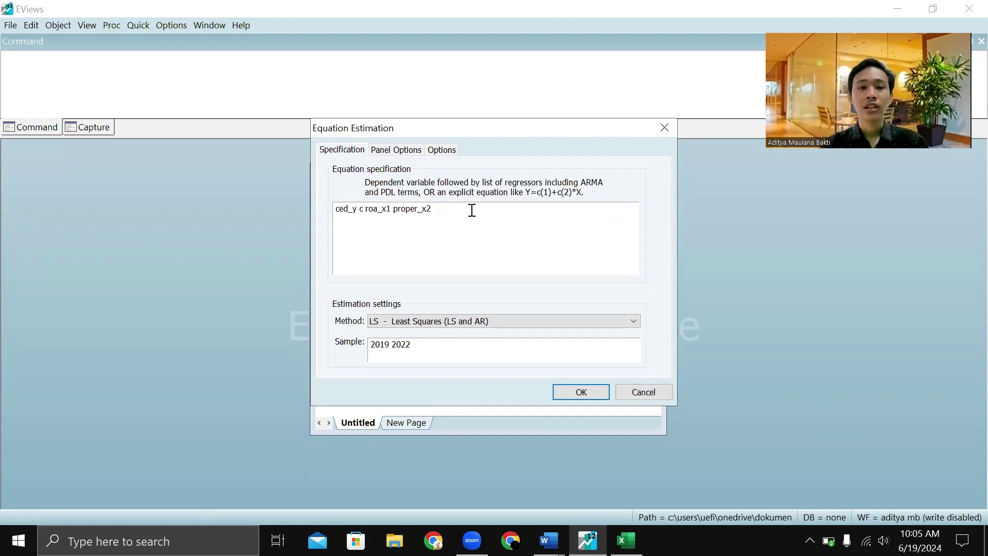
Set the cross-section effects specification to Random and estimate the equation.
left_click(407, 154)
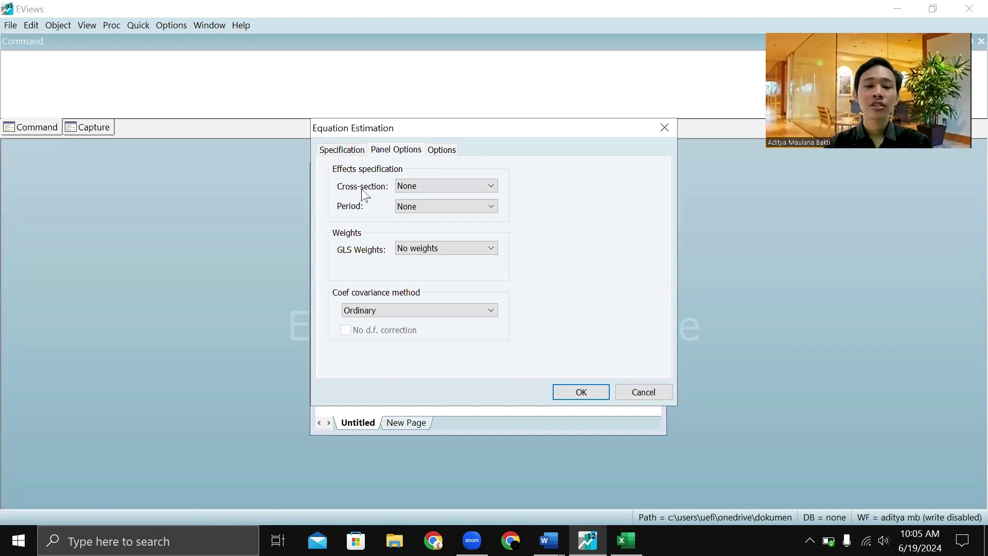
left_click(447, 181)
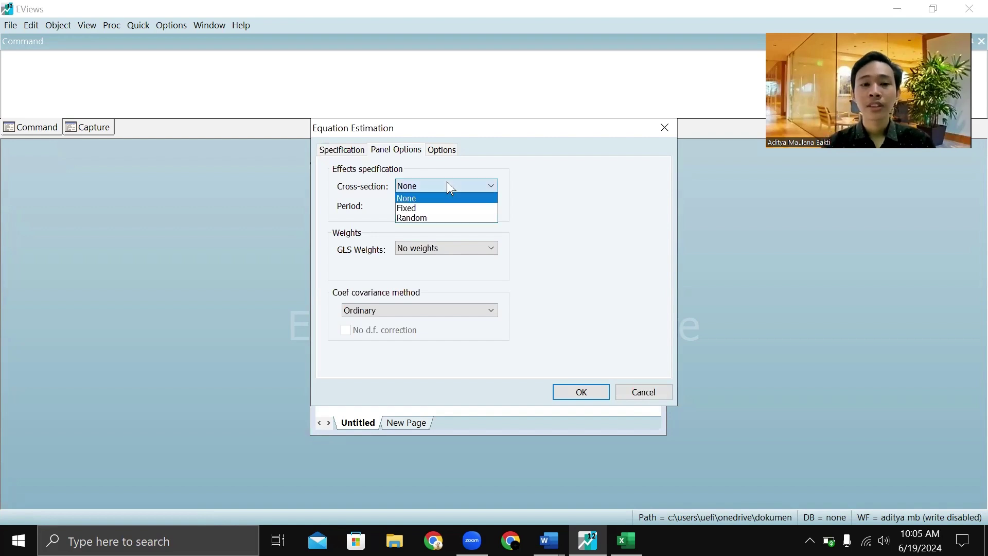
left_click(448, 218)
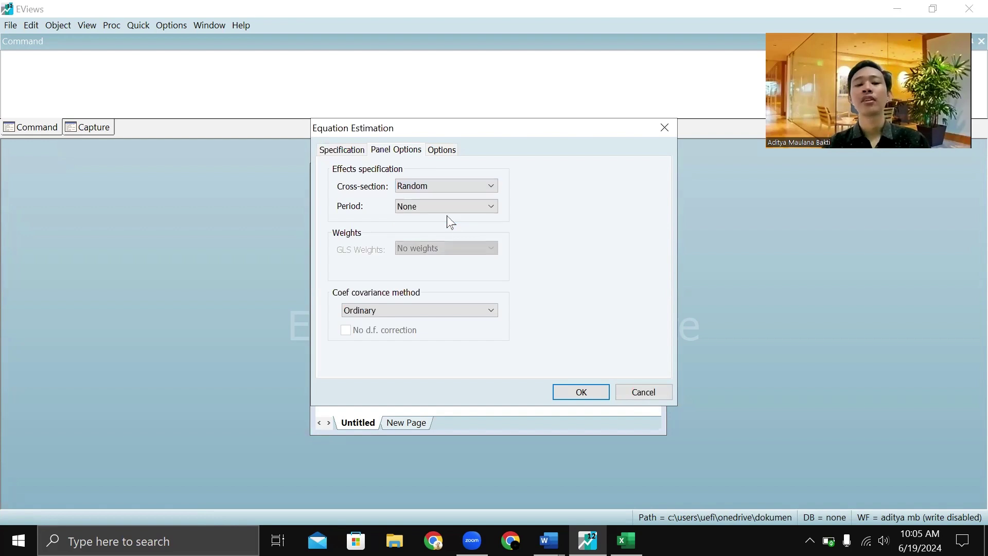
left_click(588, 392)
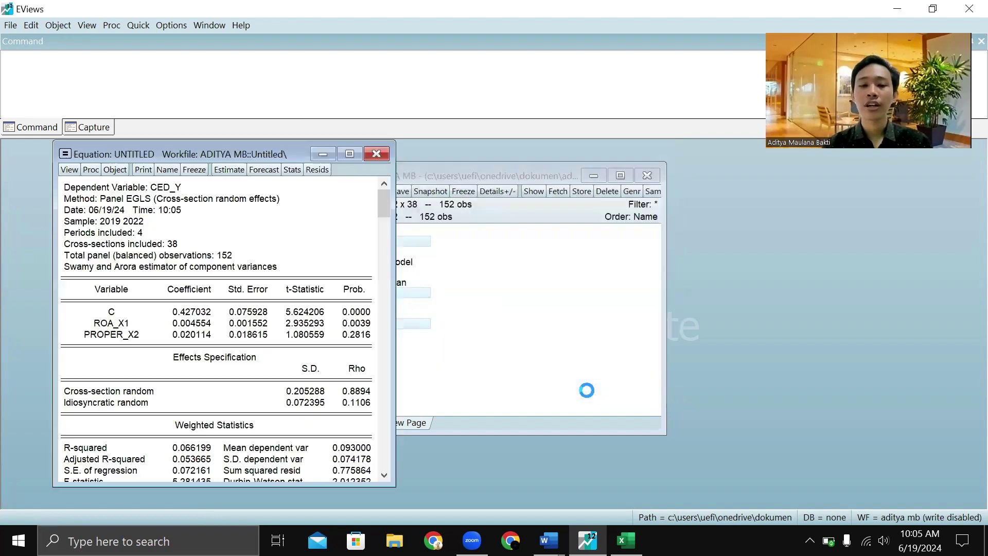
Examine the probabilities and t-statistics of ROA_X1 and PROPER_X2 and the adjusted R-squared in the random effects output.
left_click(212, 153)
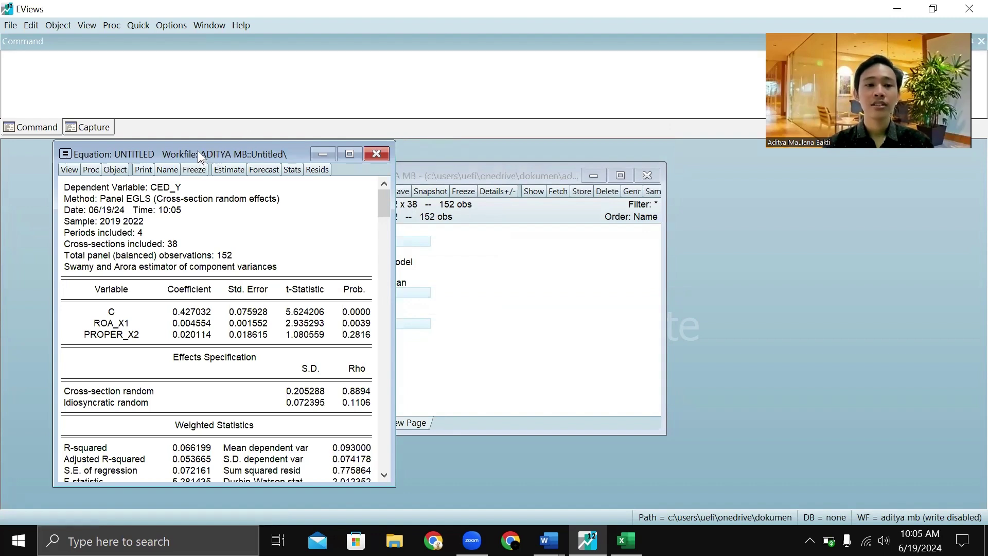
left_click_drag(199, 153, 440, 149)
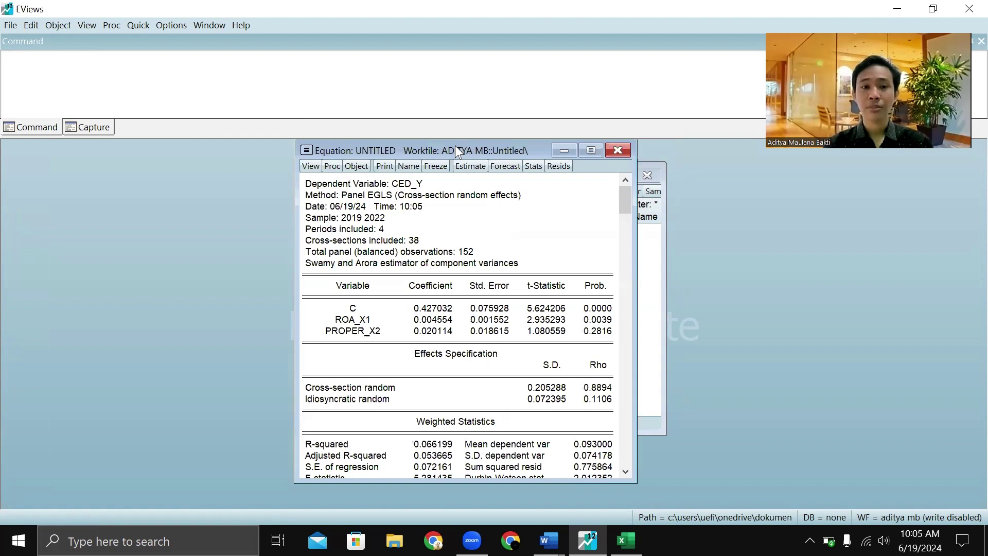
left_click_drag(457, 151, 477, 148)
scroll(542, 340, "down", 2)
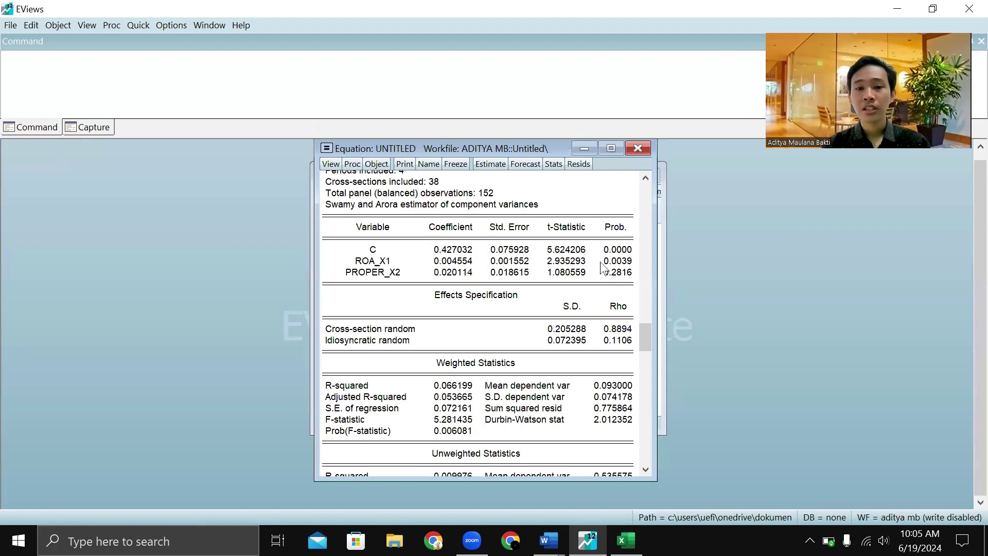
left_click_drag(604, 261, 626, 279)
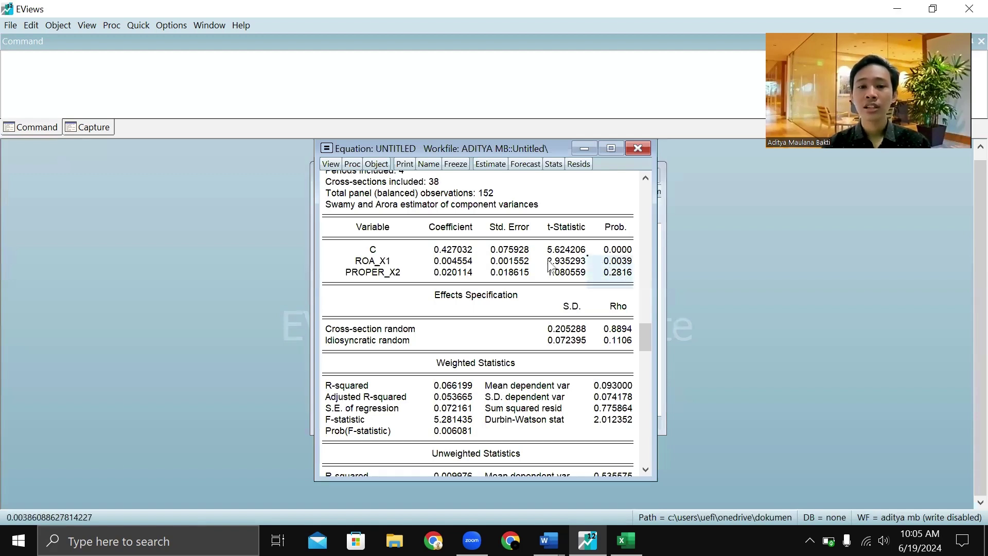
left_click_drag(548, 261, 579, 278)
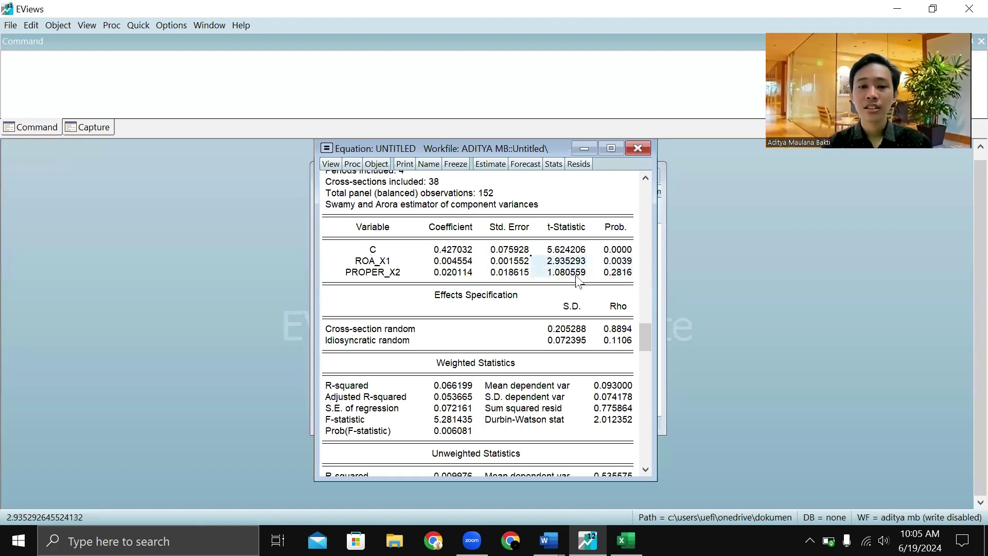
left_click(436, 405)
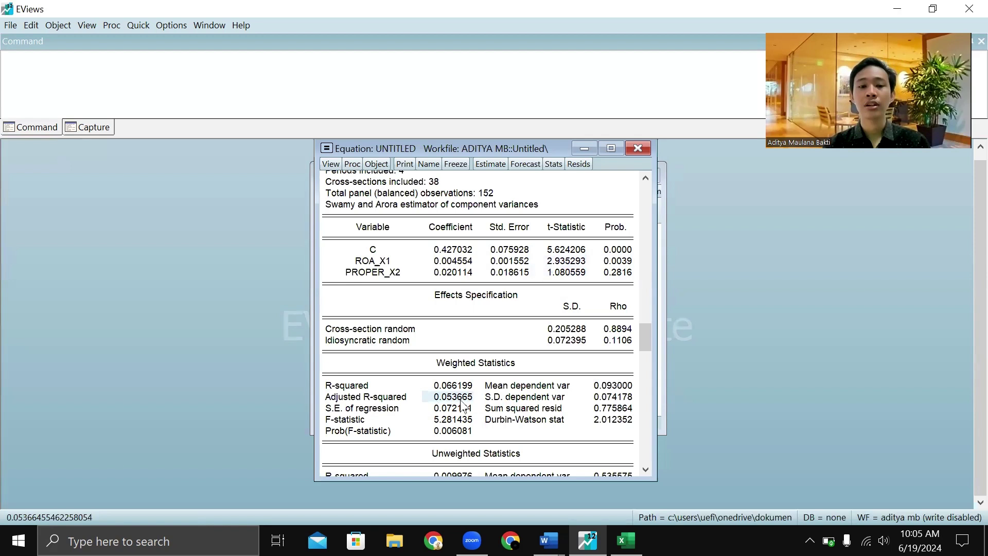
left_click(510, 408)
left_click(470, 342)
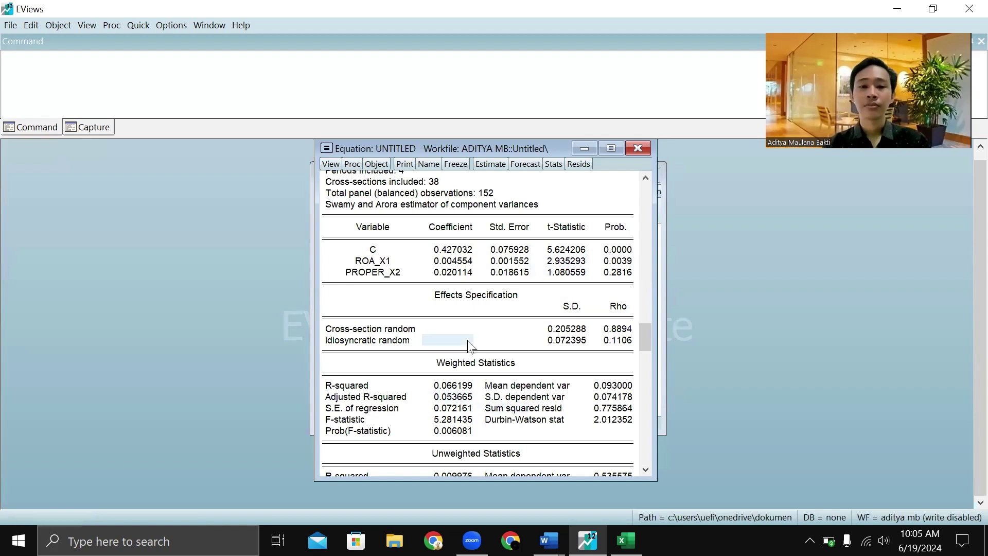
left_click(506, 303)
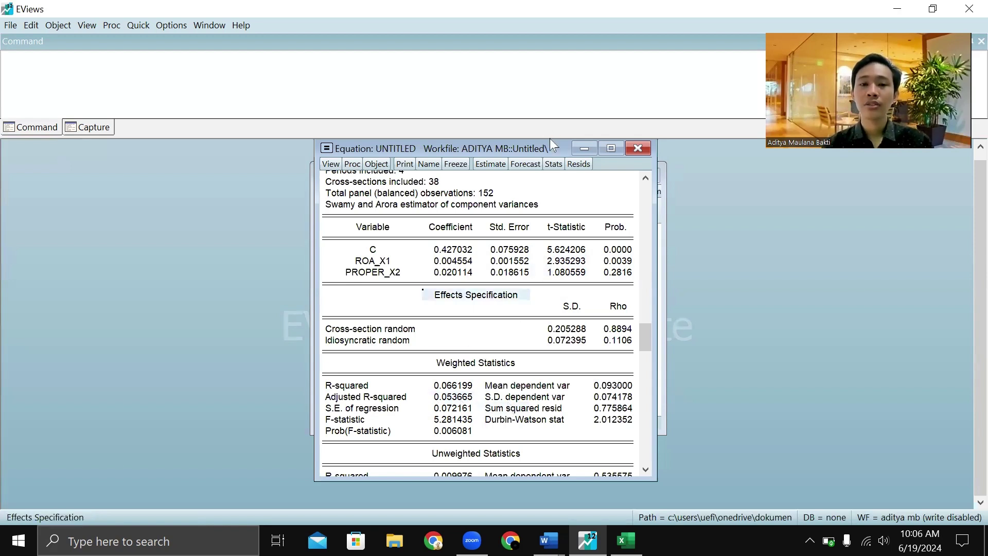
Close the untitled random effects equation, keeping it in the workfile under the name persamaan1.
left_click_drag(547, 149, 629, 181)
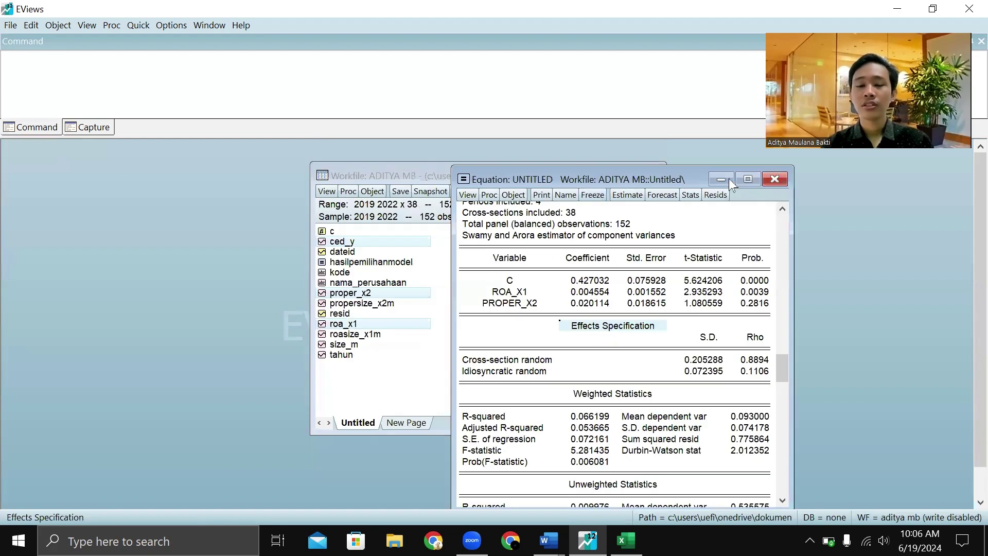
left_click(774, 179)
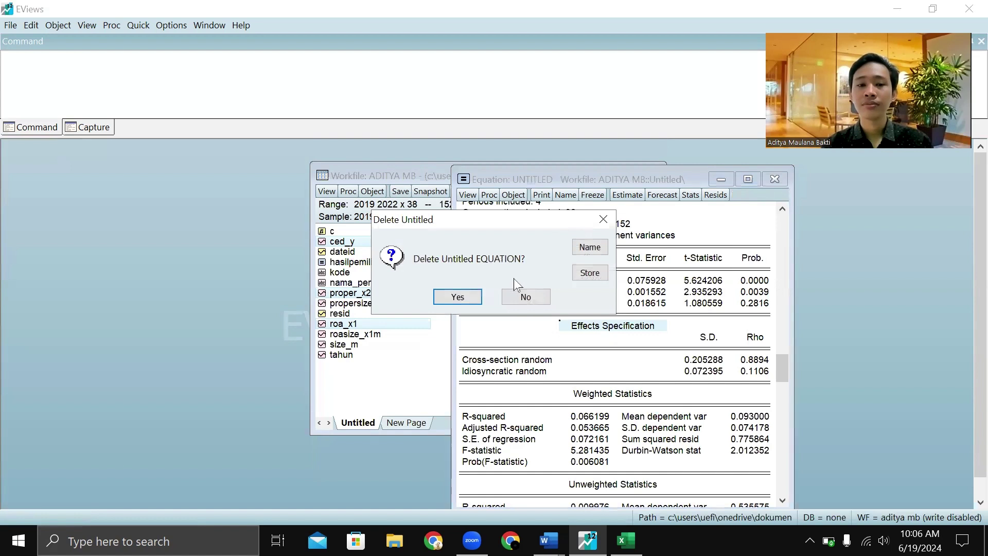
left_click(590, 247)
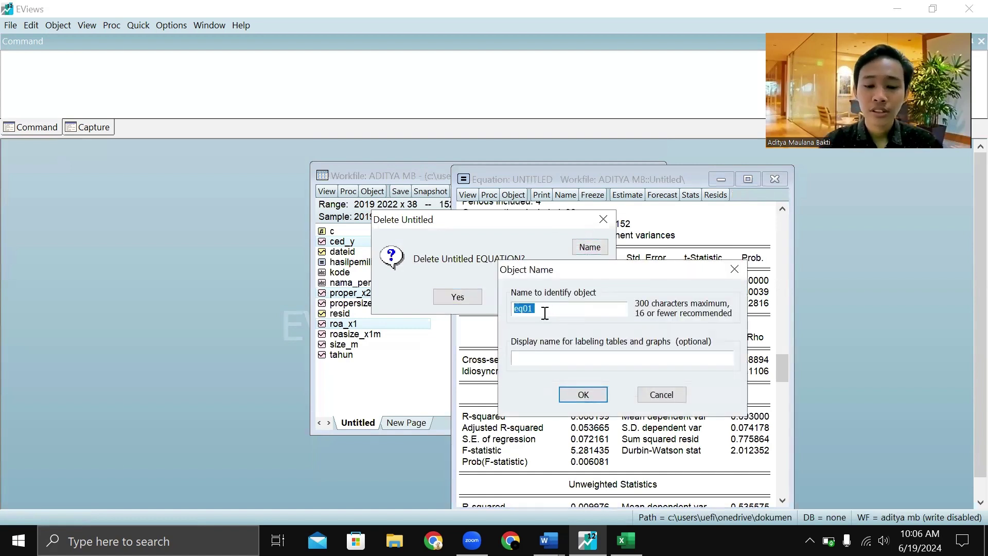
type("persamaan1")
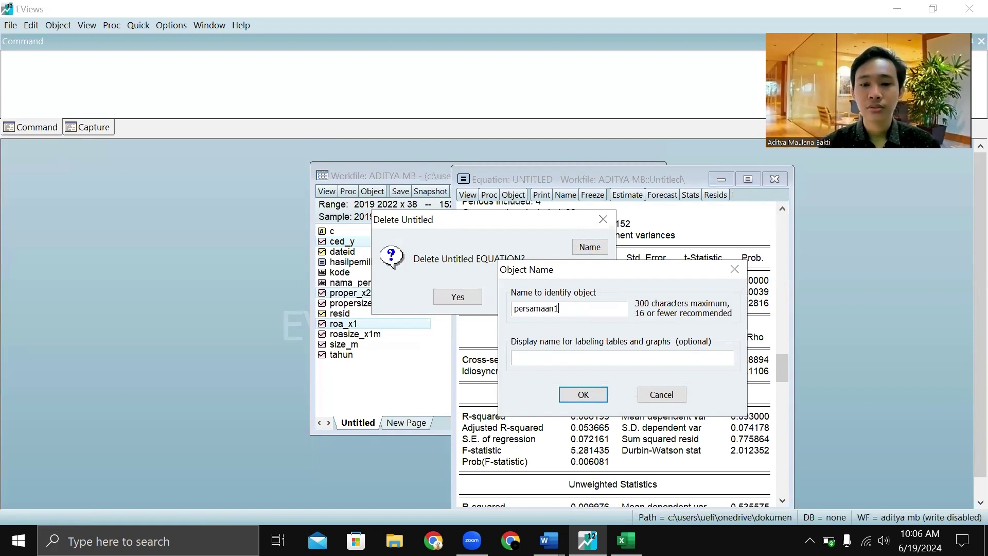
key("Return")
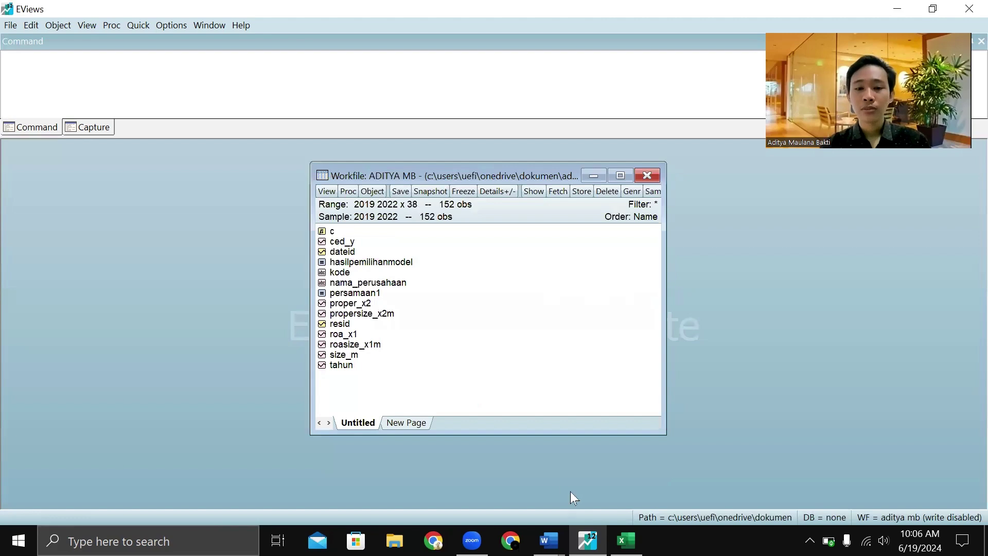
Switch to the Word document Persamaan Untuk Uji Regresi and review the variables of equation 2.
mouse_move(549, 541)
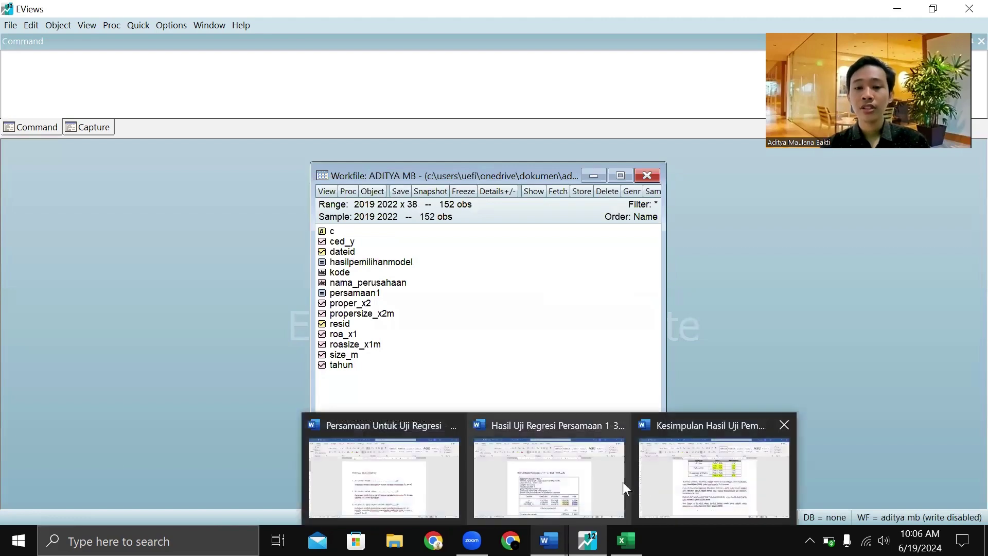
left_click(411, 478)
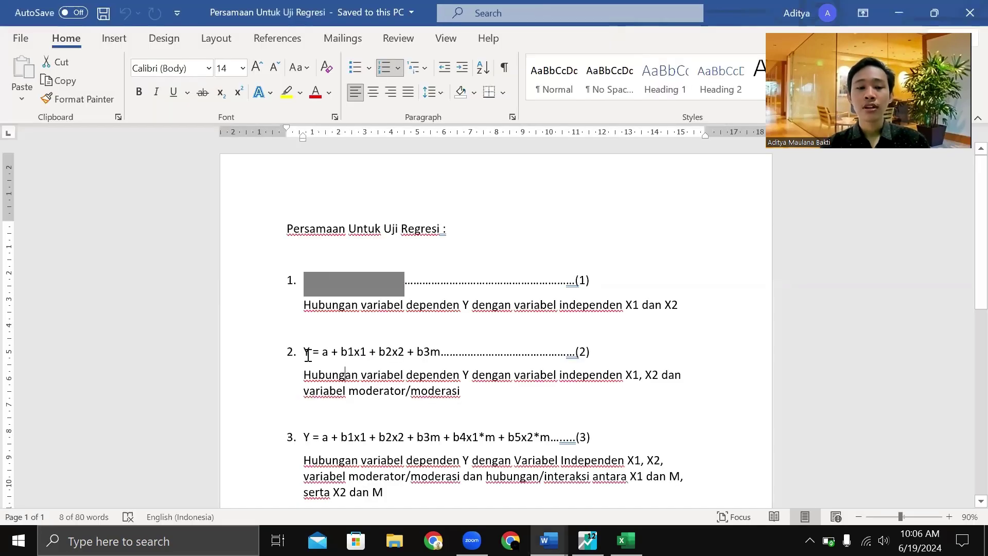
left_click(345, 375)
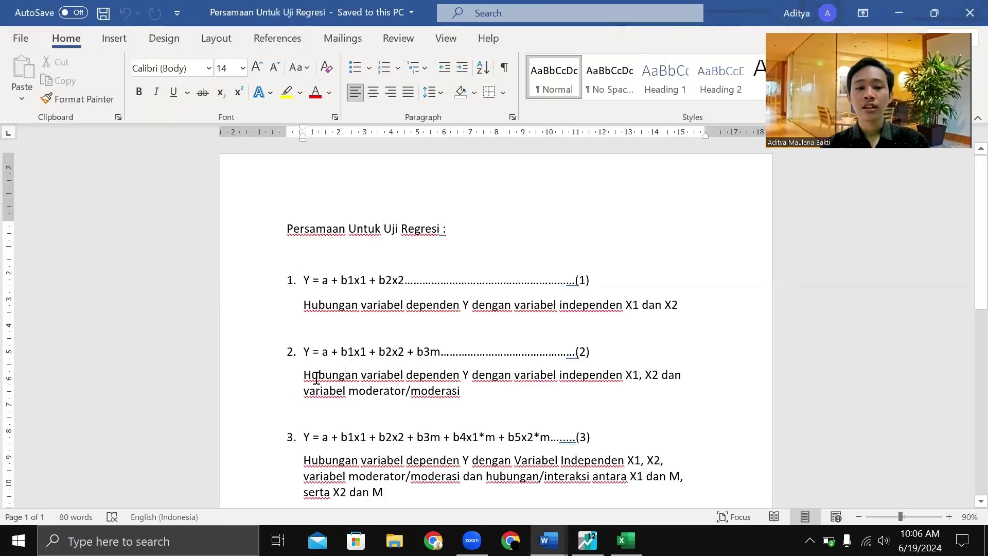
left_click(476, 377)
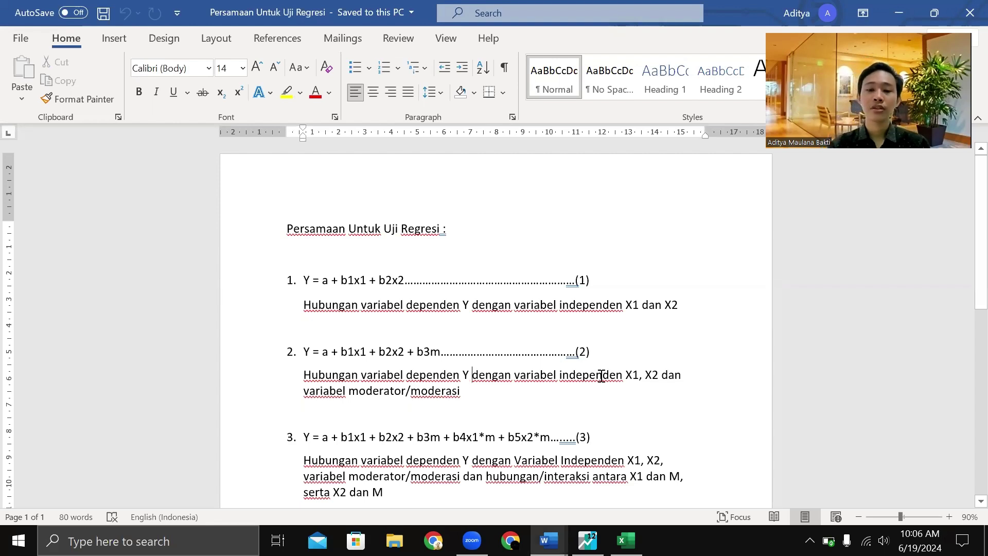
Switch back to EViews and open ced_y, roa_x1, proper_x2 and size_m, in that order, as an equation.
mouse_move(588, 540)
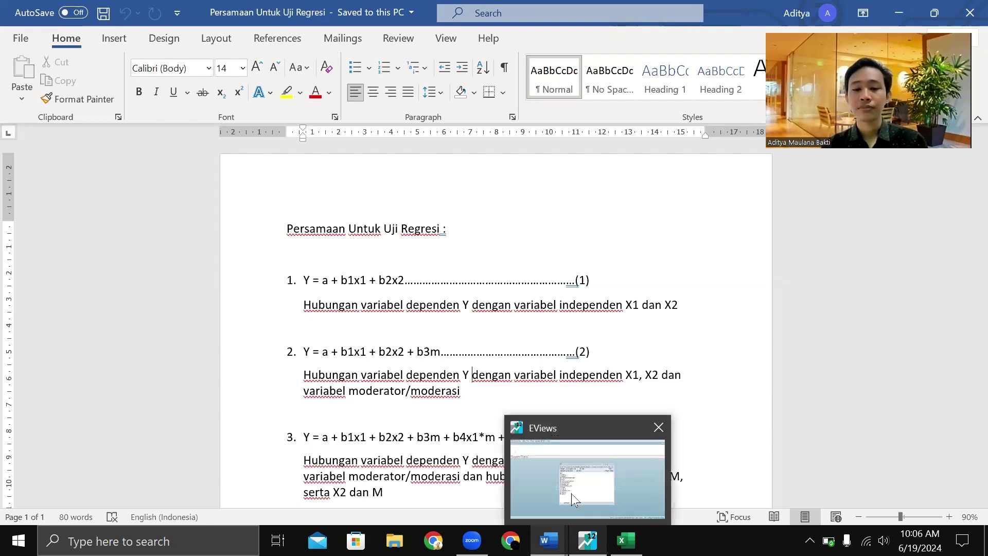
left_click(545, 471)
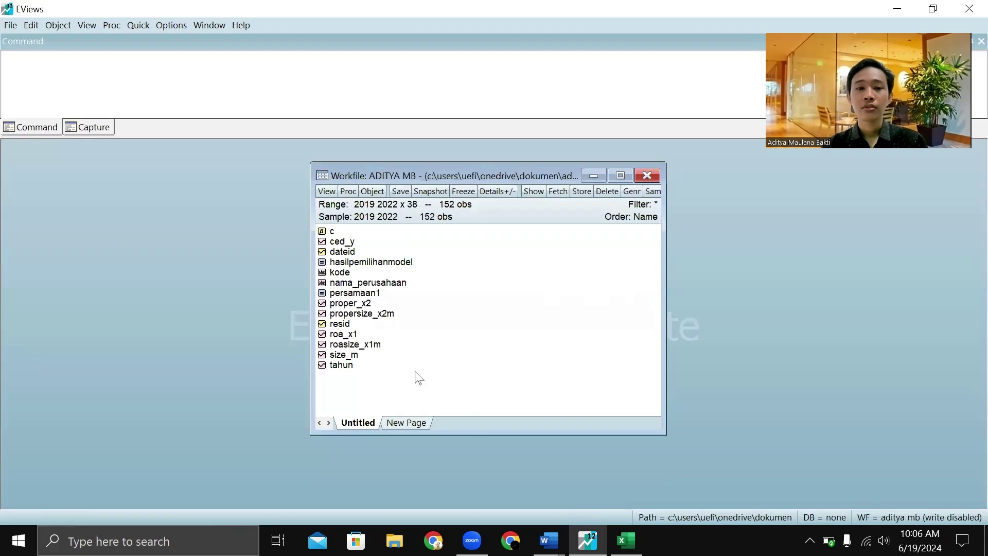
left_click(344, 242)
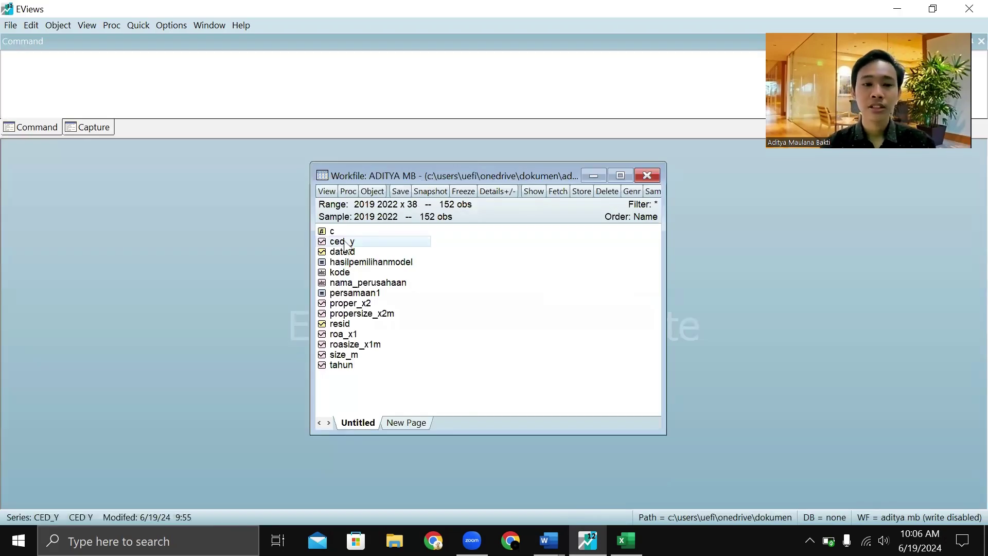
left_click(356, 334, "ctrl")
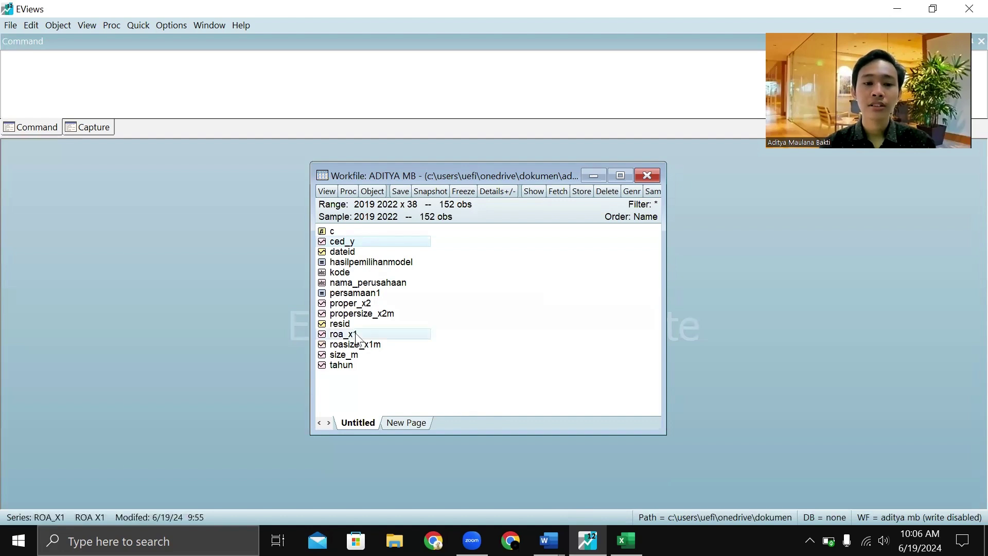
left_click(357, 304, "ctrl")
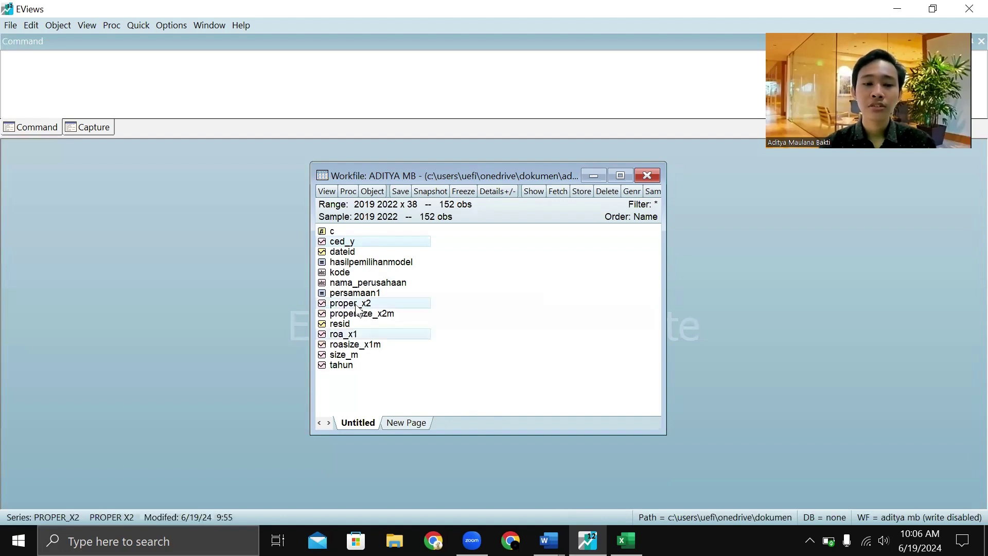
left_click(355, 355, "ctrl")
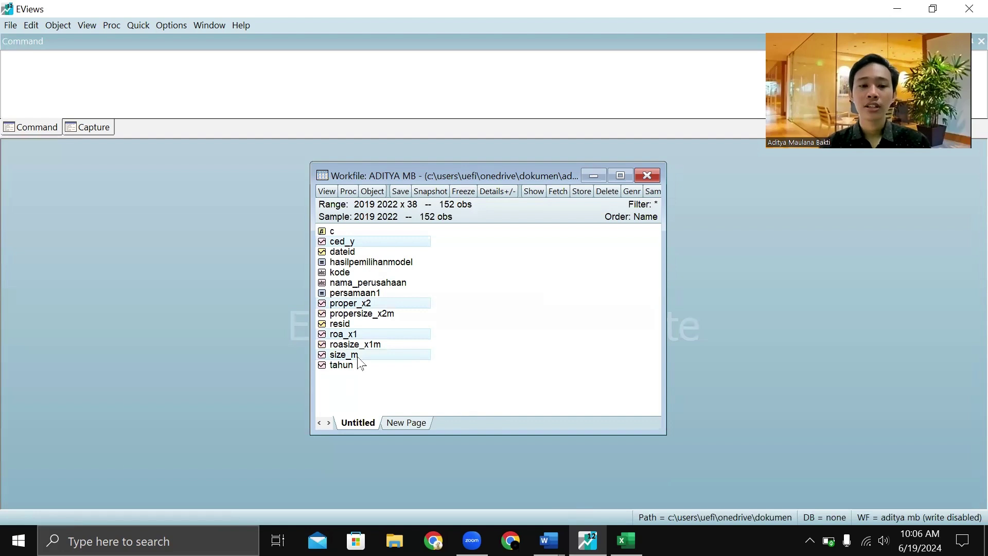
right_click(359, 360)
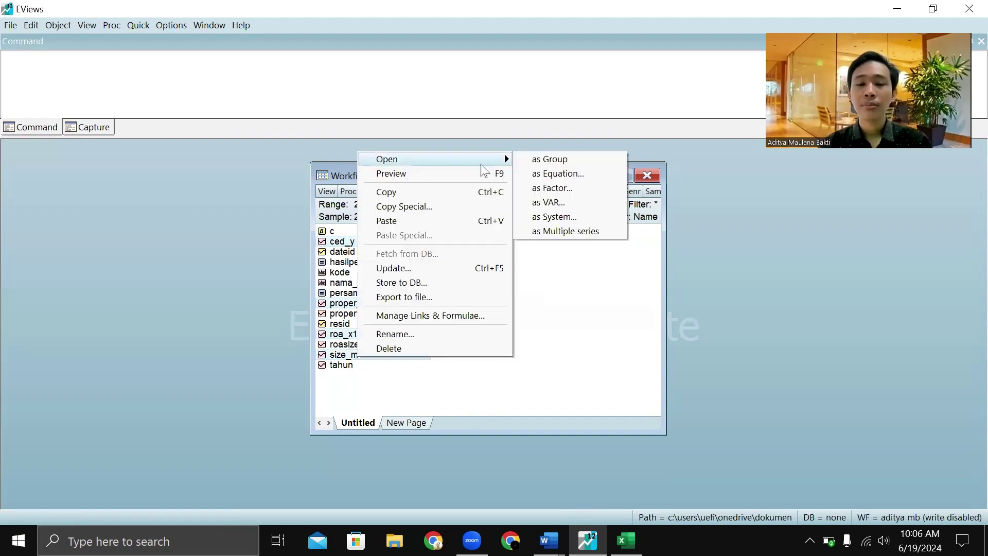
left_click(540, 172)
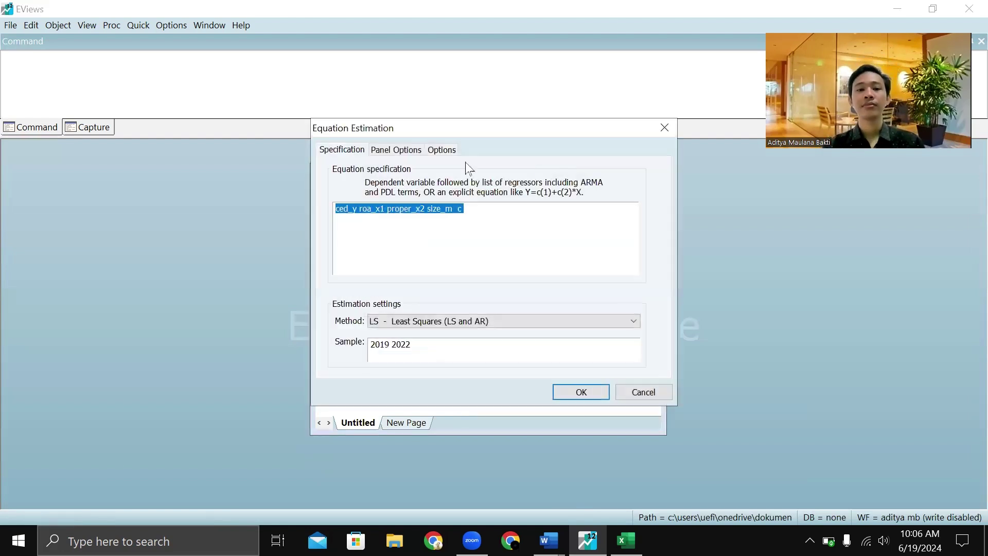
Move the constant directly after the dependent variable so the specification reads "ced_y c roa_x1 proper_x2 size_m".
left_click(470, 209)
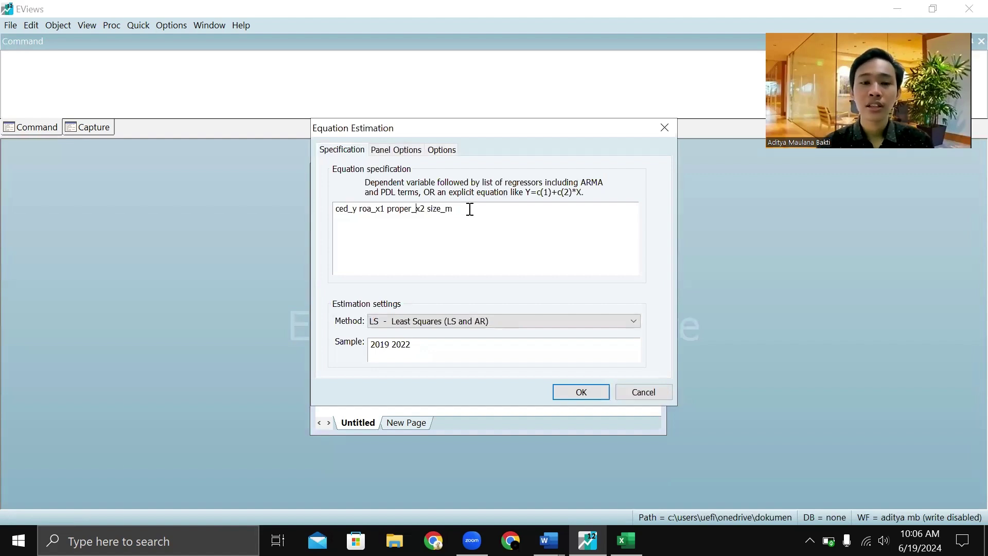
left_click(359, 209)
type("c")
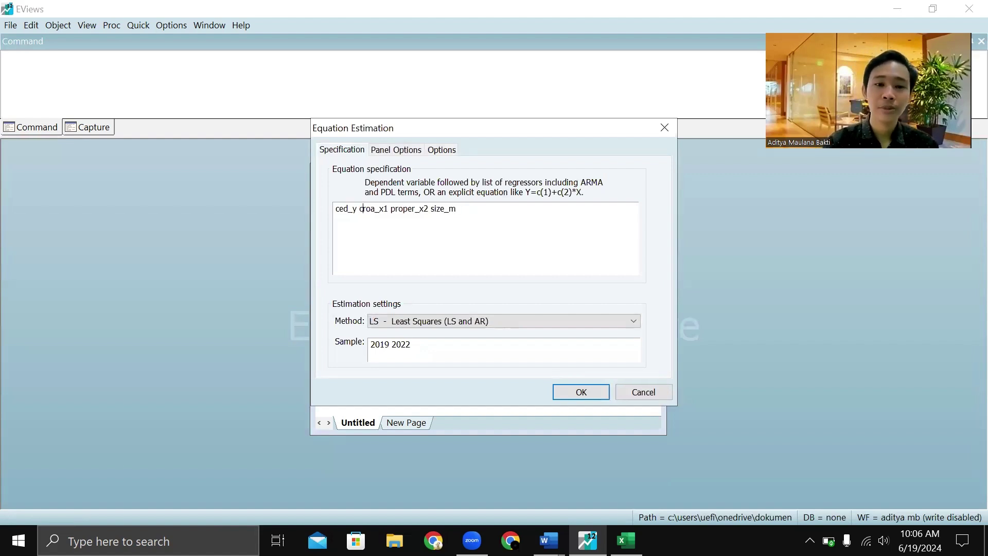
Set the cross-section effects specification to Random and estimate the second equation.
left_click(404, 153)
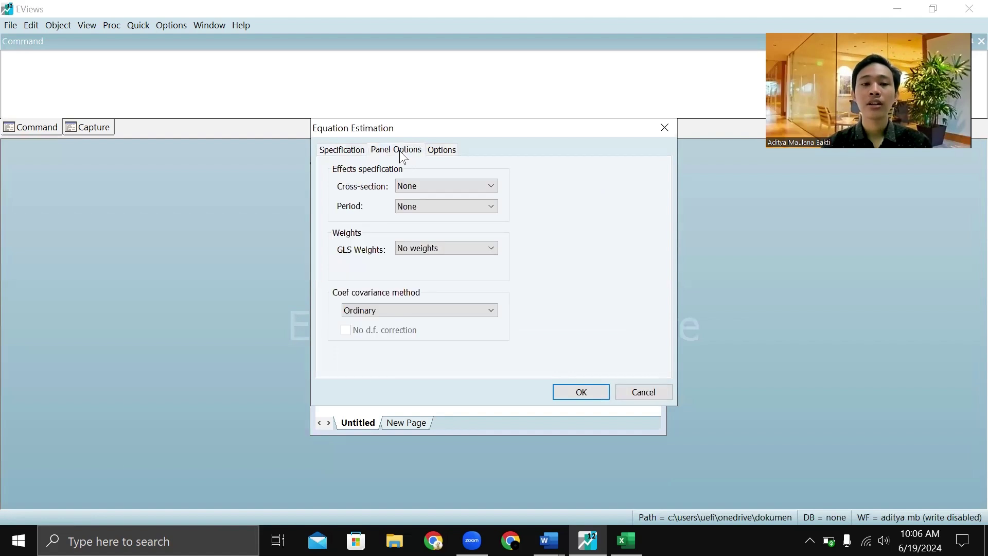
left_click(444, 185)
left_click(452, 218)
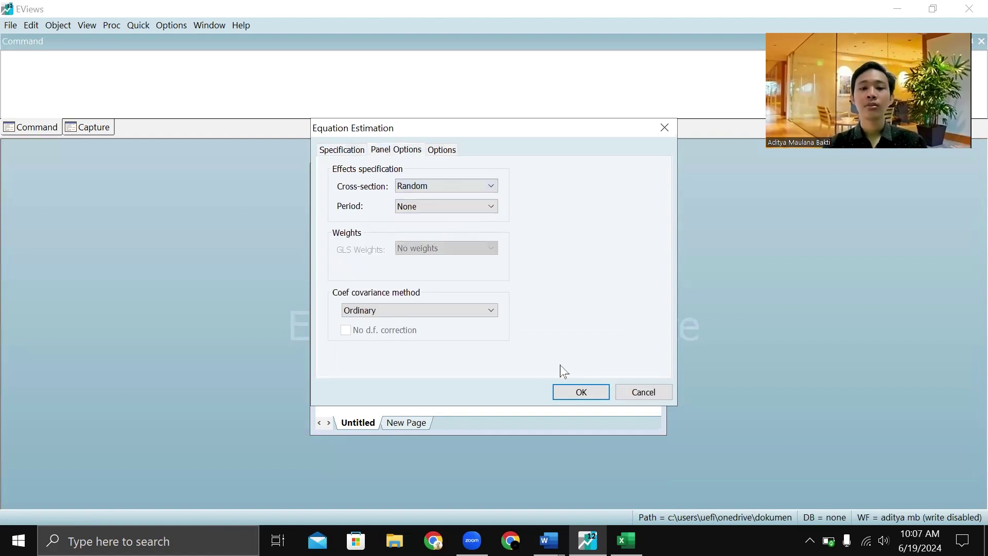
left_click(581, 387)
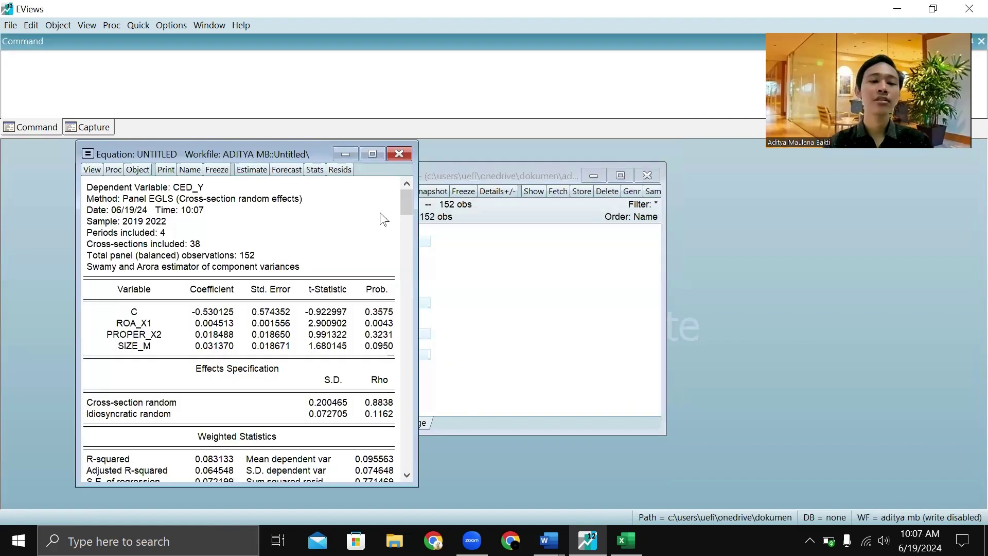
Move the equation output over the workfile window and examine the probabilities of ROA_X1, PROPER_X2 and SIZE_M.
left_click(257, 148)
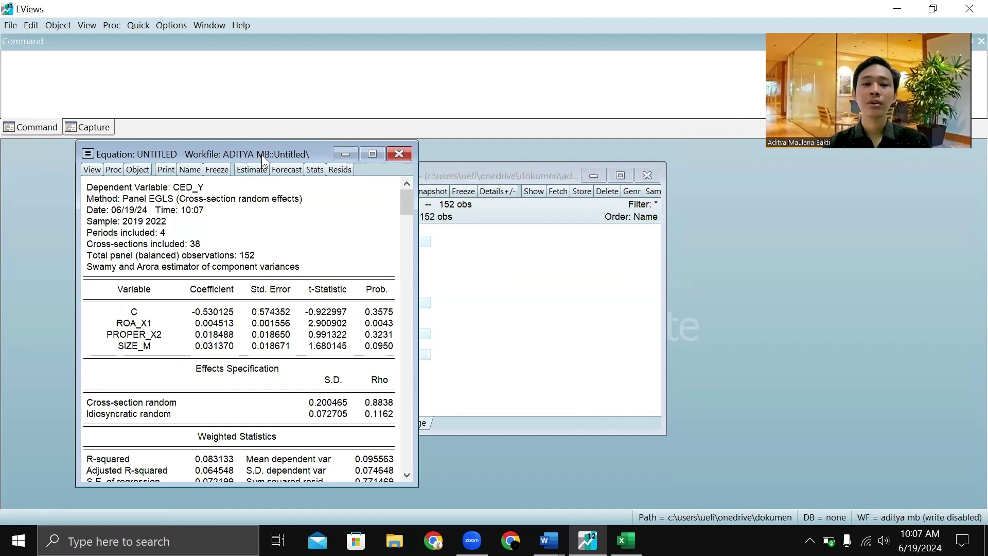
left_click_drag(261, 155, 474, 152)
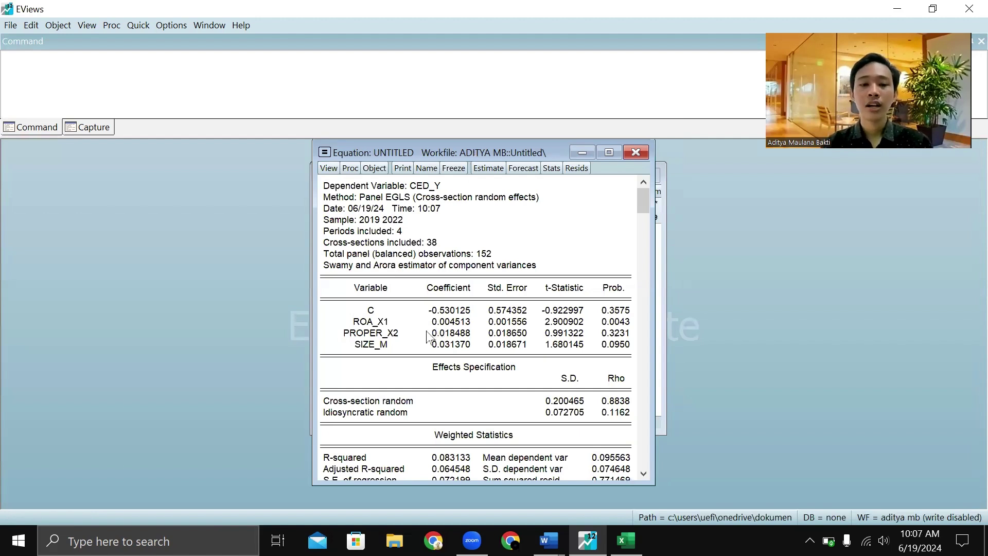
left_click_drag(385, 345, 363, 327)
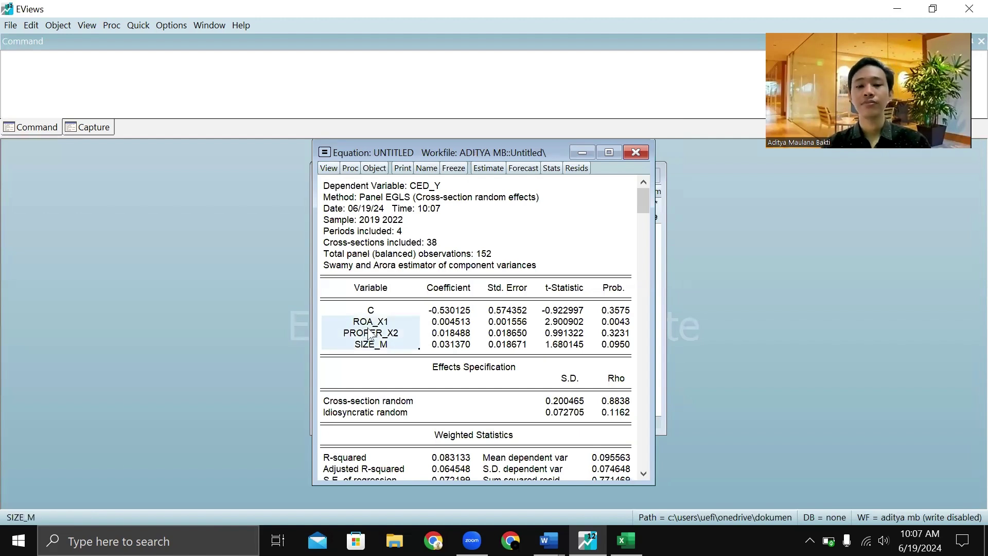
left_click(605, 323)
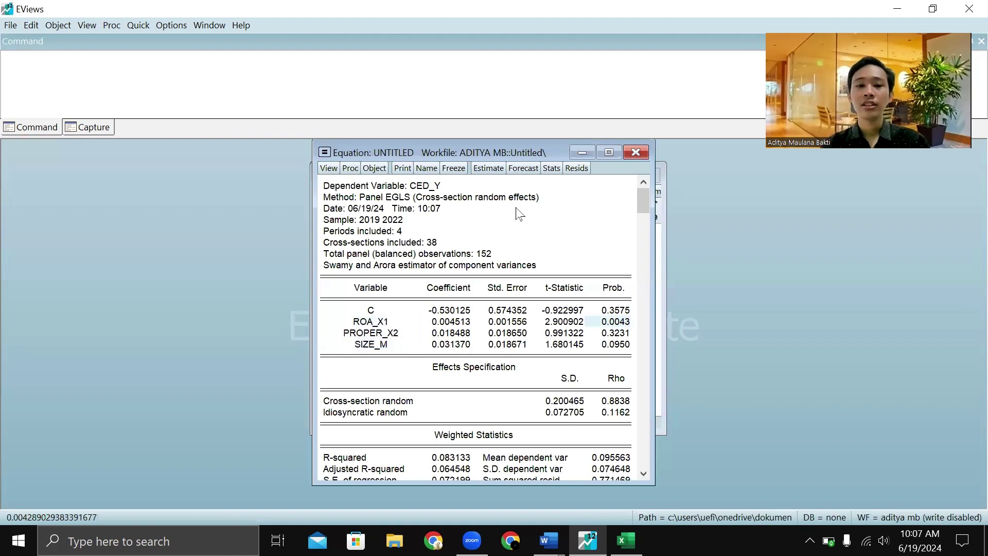
Close the untitled equation with SIZE_M, keeping it in the workfile under the name persamaan2, and clear the series selection.
left_click(634, 153)
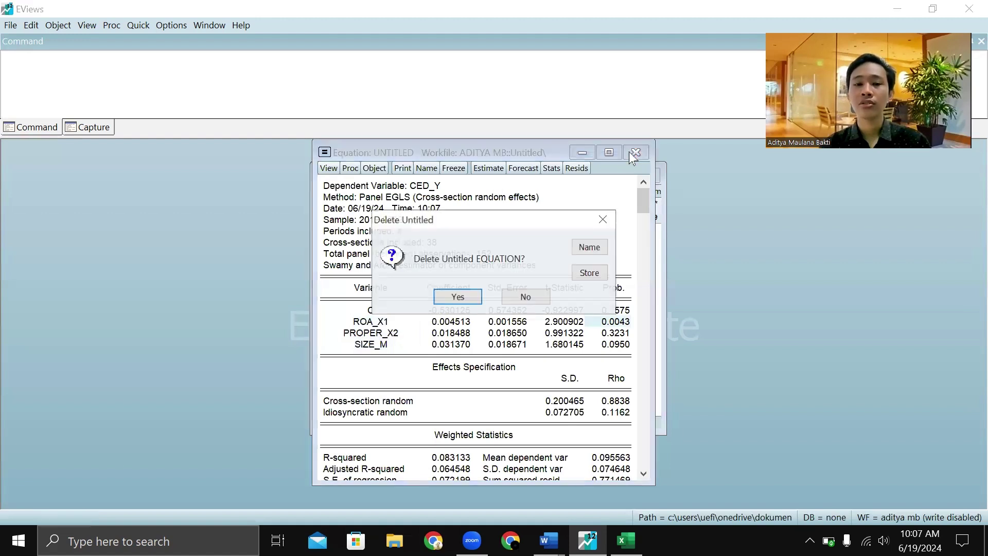
left_click(591, 247)
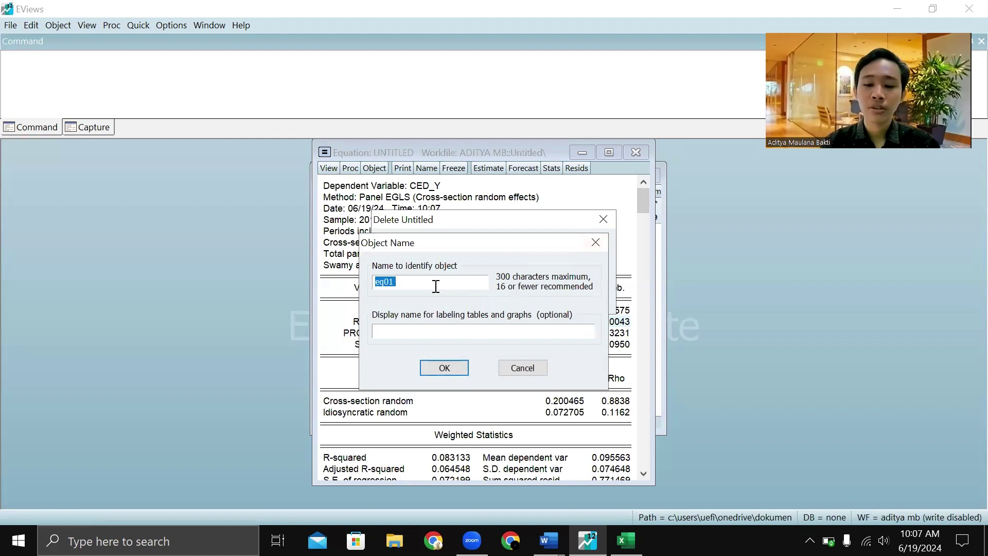
type("persam")
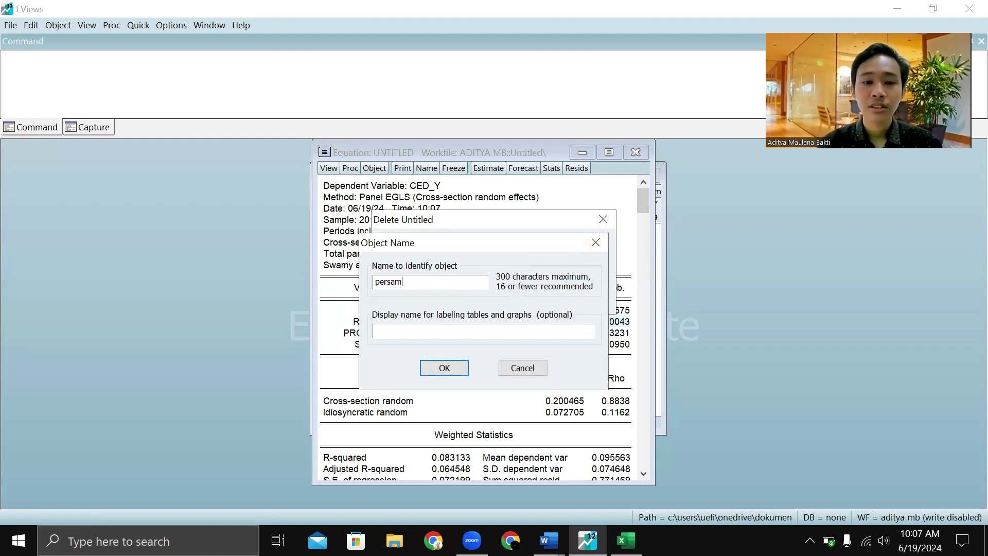
type("aan2")
key("Return")
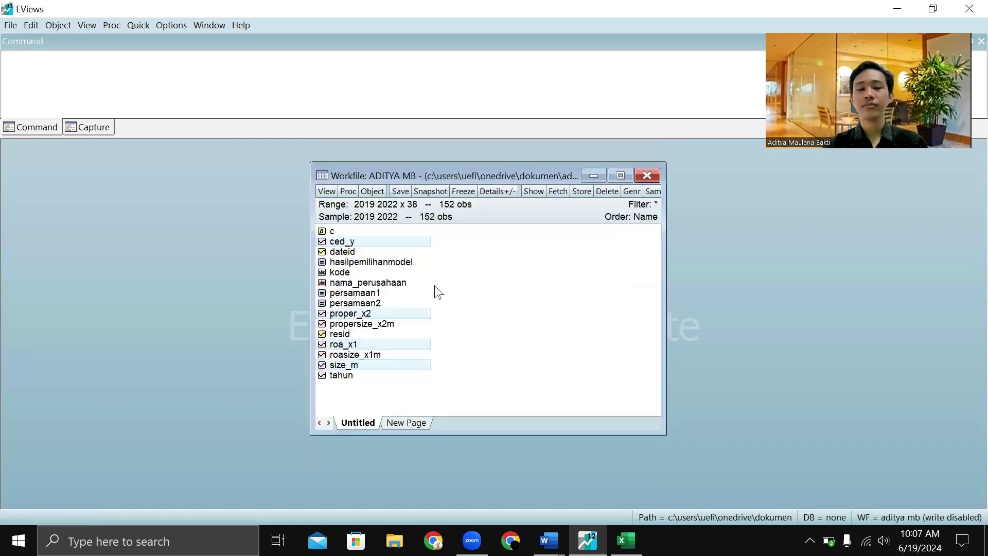
left_click(521, 331)
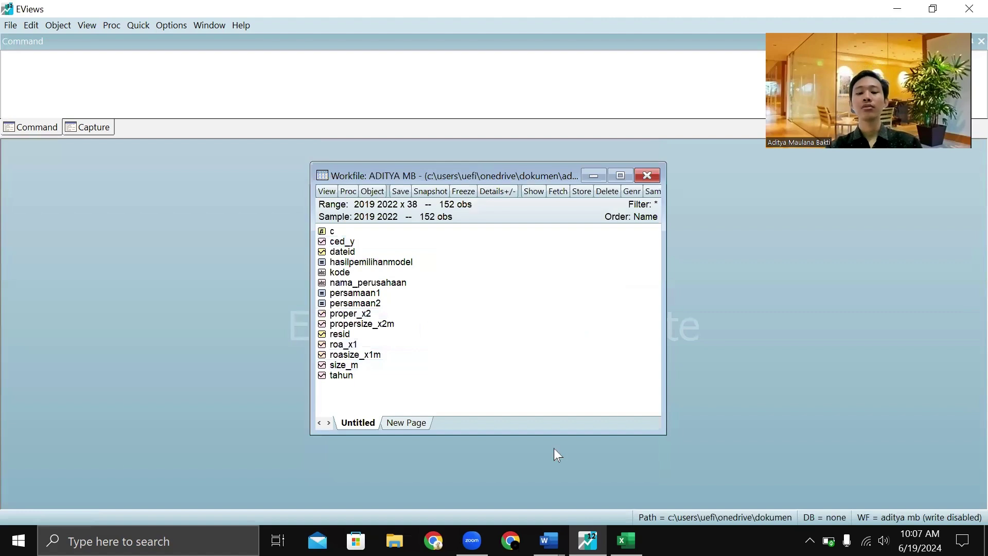
Switch to the Word document Persamaan Untuk Uji Regresi and review equation 3 with its interaction terms.
mouse_move(549, 541)
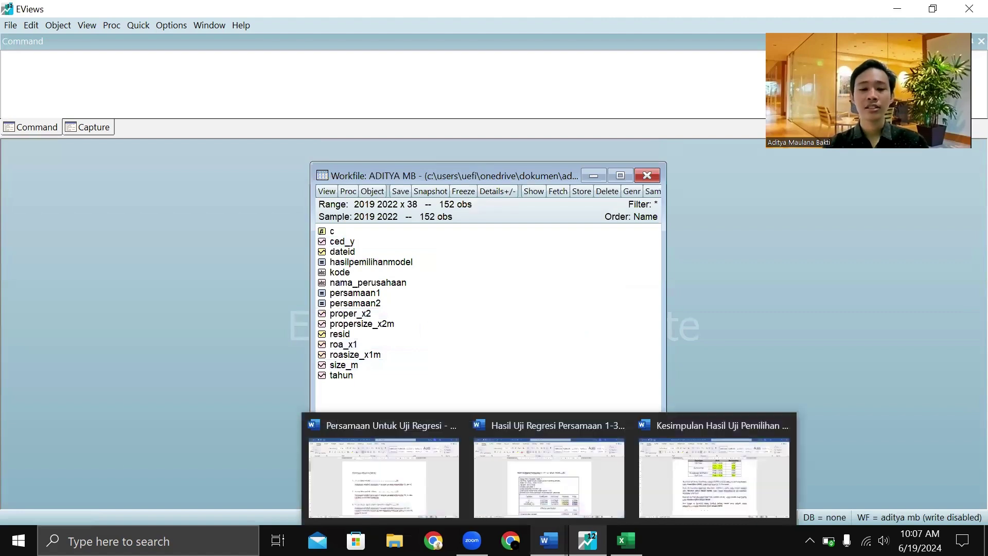
left_click(417, 475)
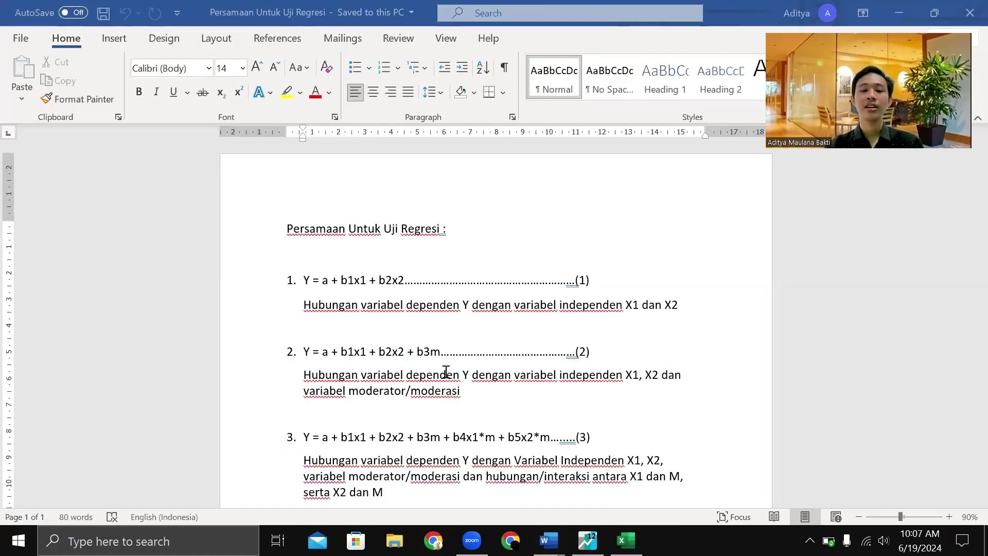
scroll(446, 371, "down", 4)
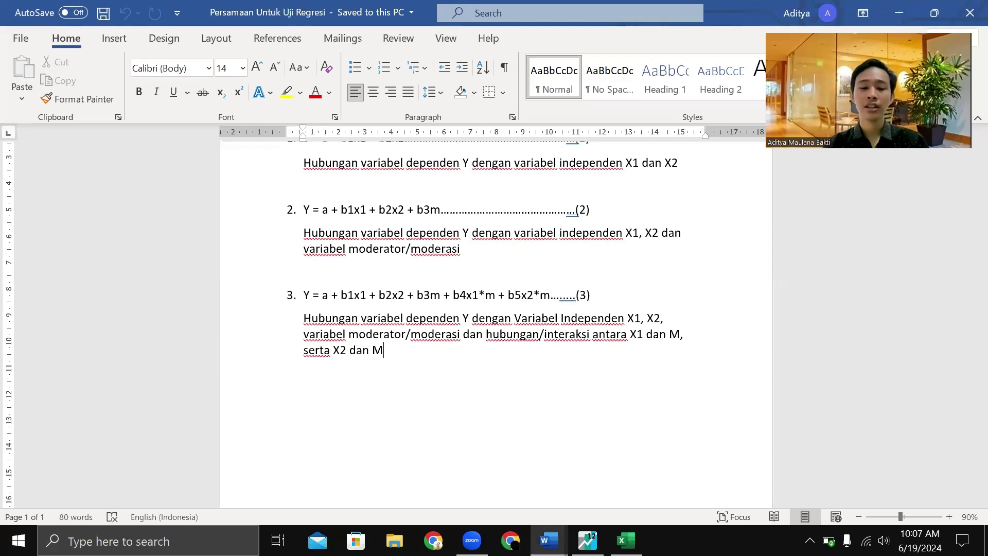
Switch to EViews and open ced_y, roa_x1, proper_x2, size_m, roasize_x1m and propersize_x2m, in that order, as an equation.
mouse_move(587, 540)
left_click(571, 489)
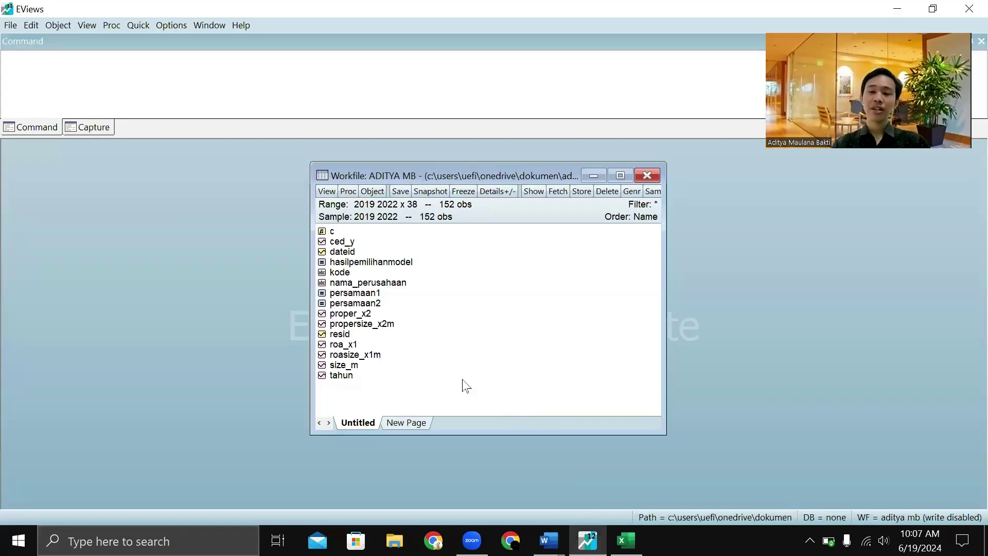
left_click(346, 244)
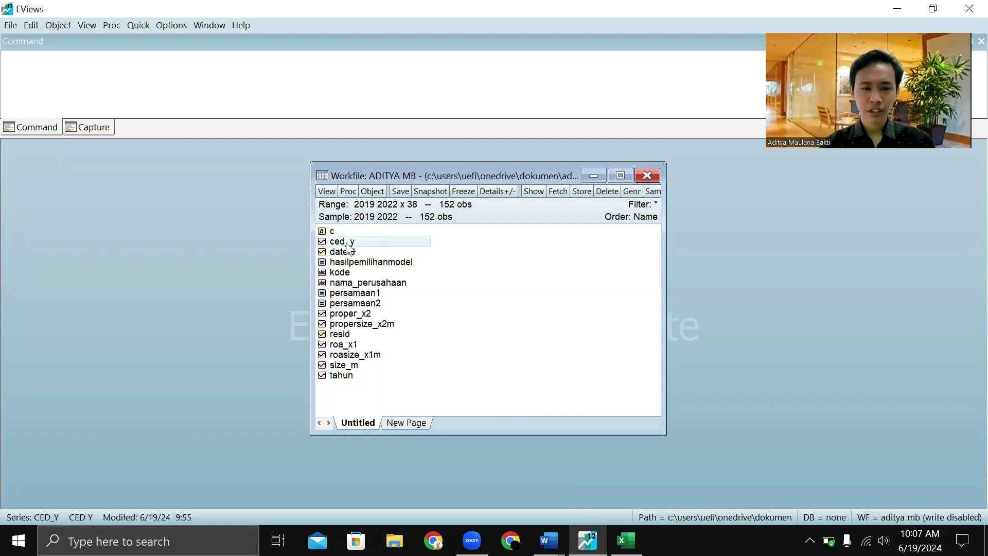
left_click(361, 346, "ctrl")
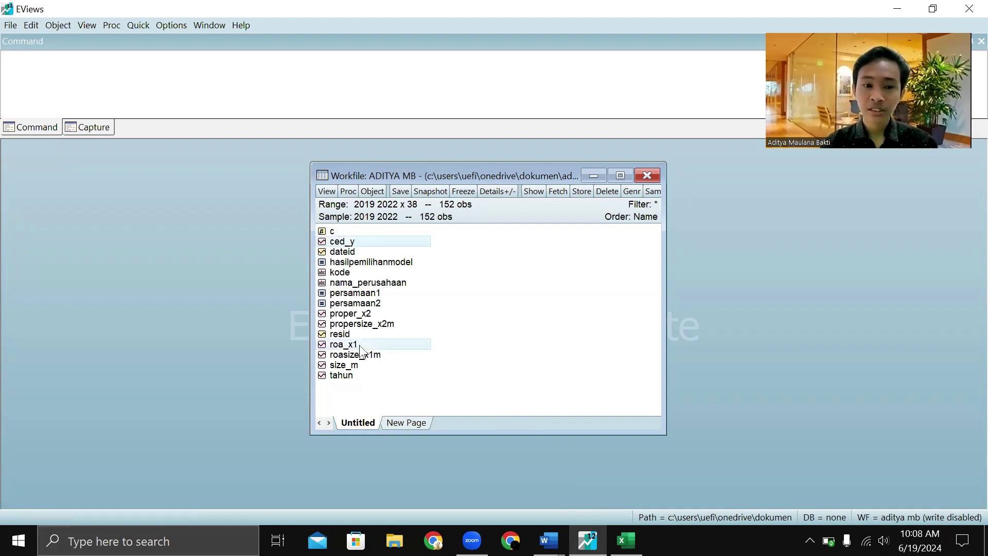
left_click(370, 315, "ctrl")
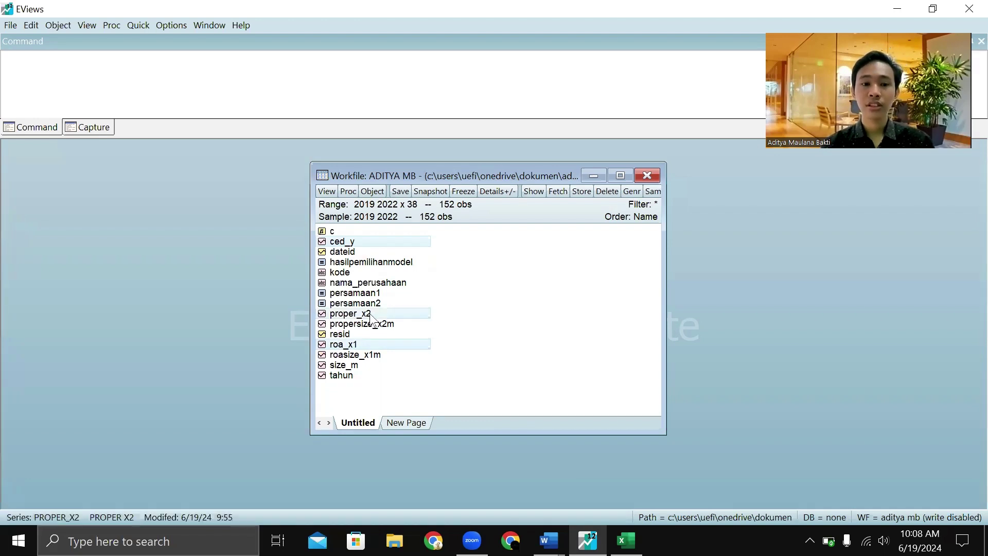
left_click(362, 366, "ctrl")
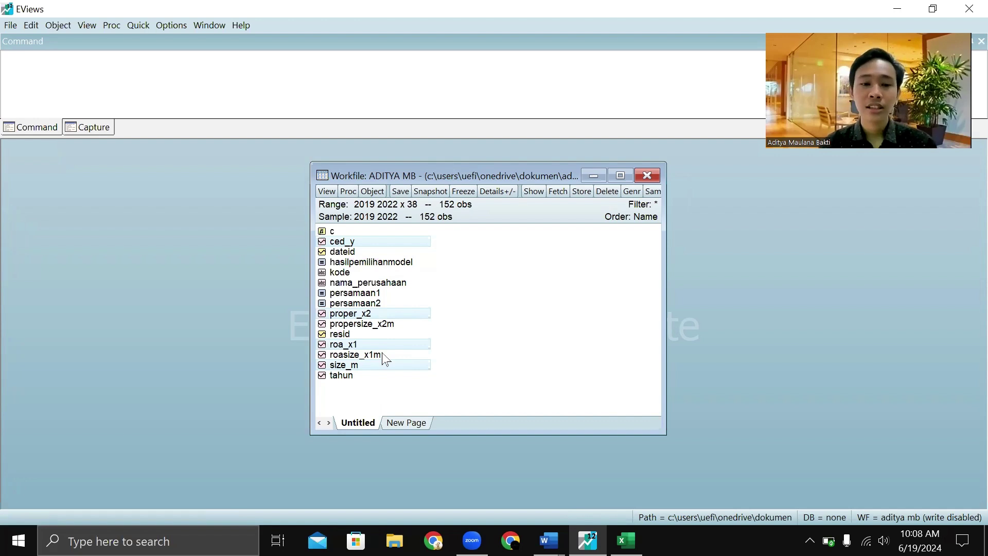
left_click(385, 356, "ctrl")
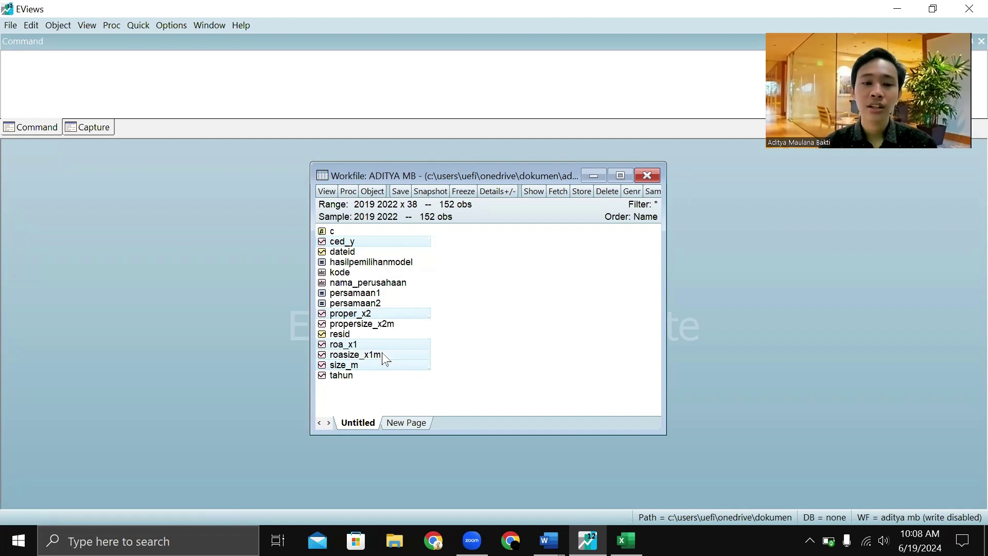
left_click(395, 328, "ctrl")
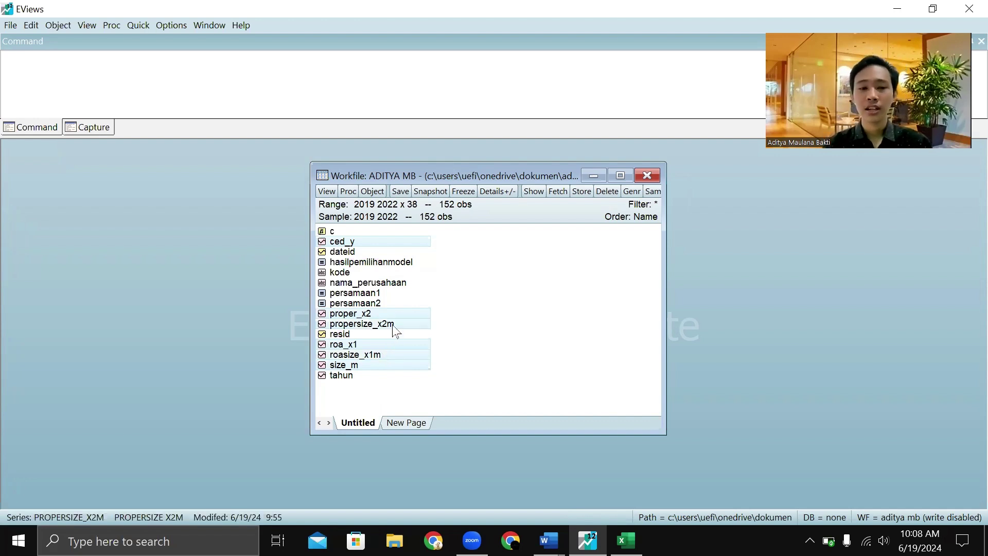
right_click(395, 329)
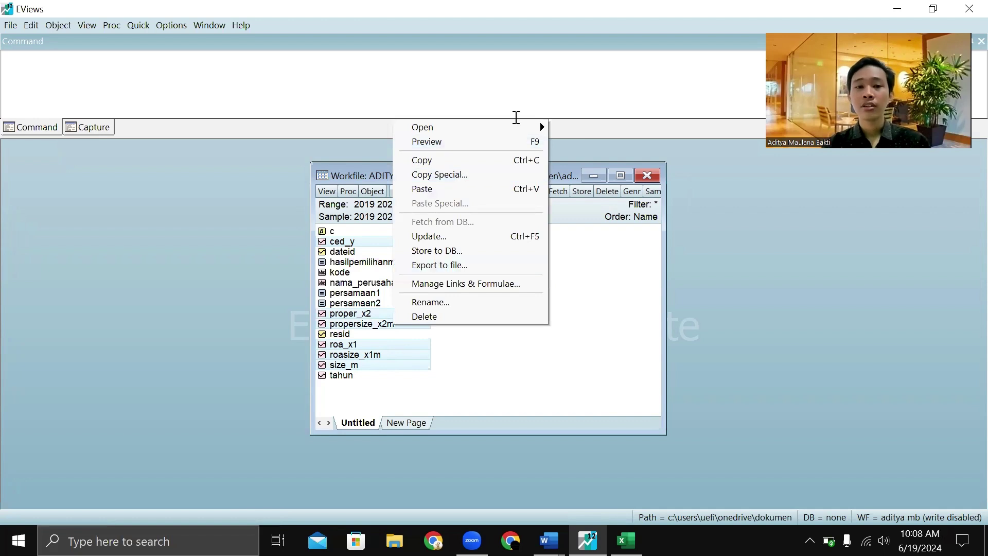
mouse_move(541, 132)
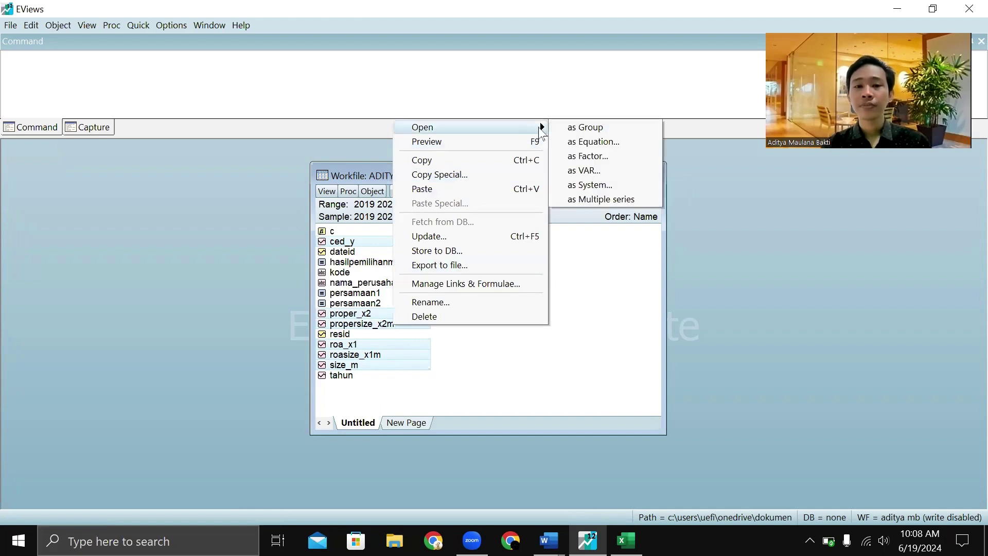
left_click(589, 142)
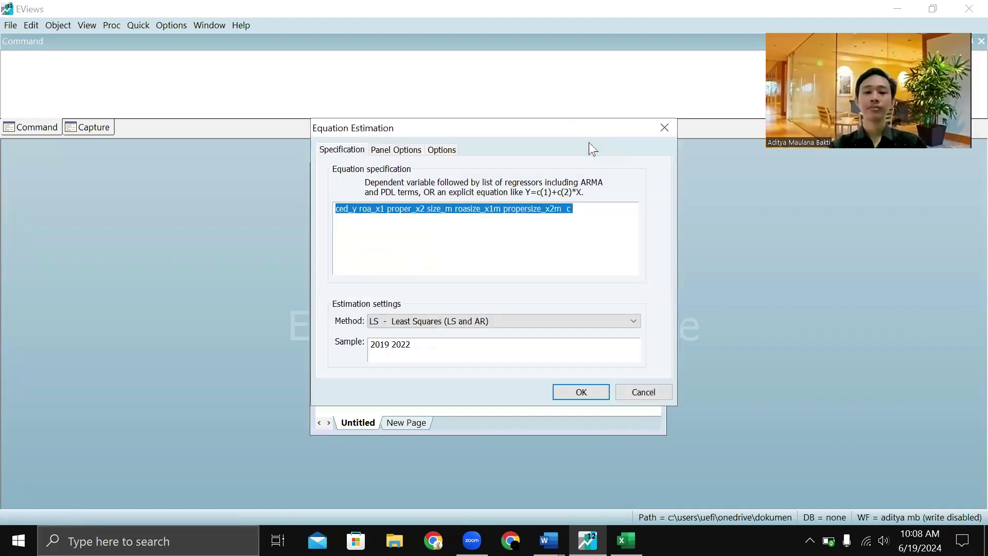
Move the constant c directly after ced_y in the specification and estimate the third equation with Random cross-section effects.
left_click(590, 217)
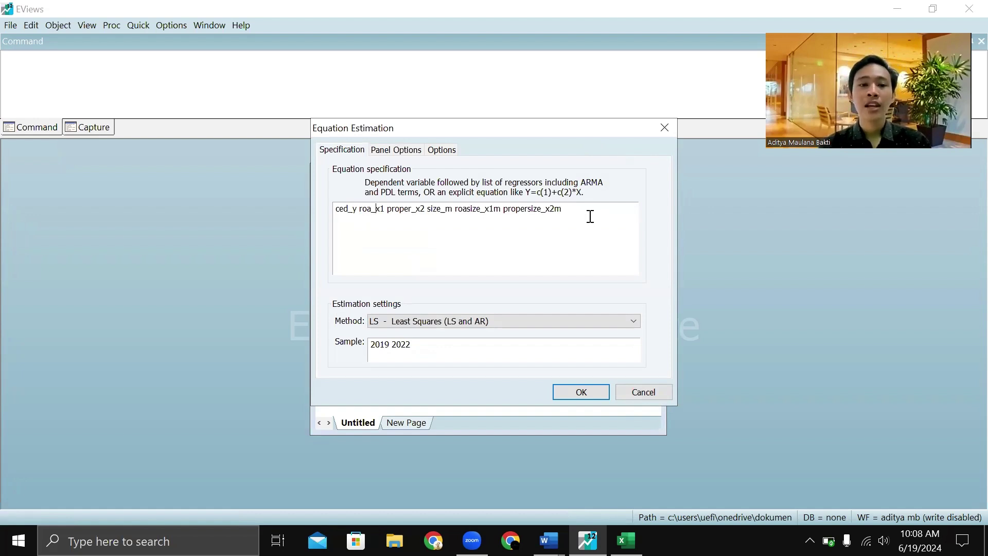
type("c")
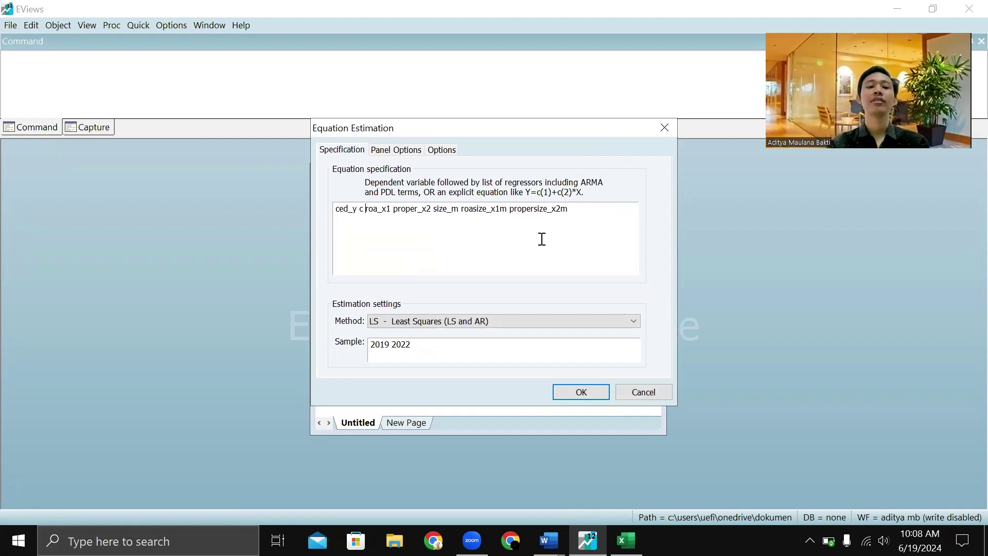
left_click(398, 150)
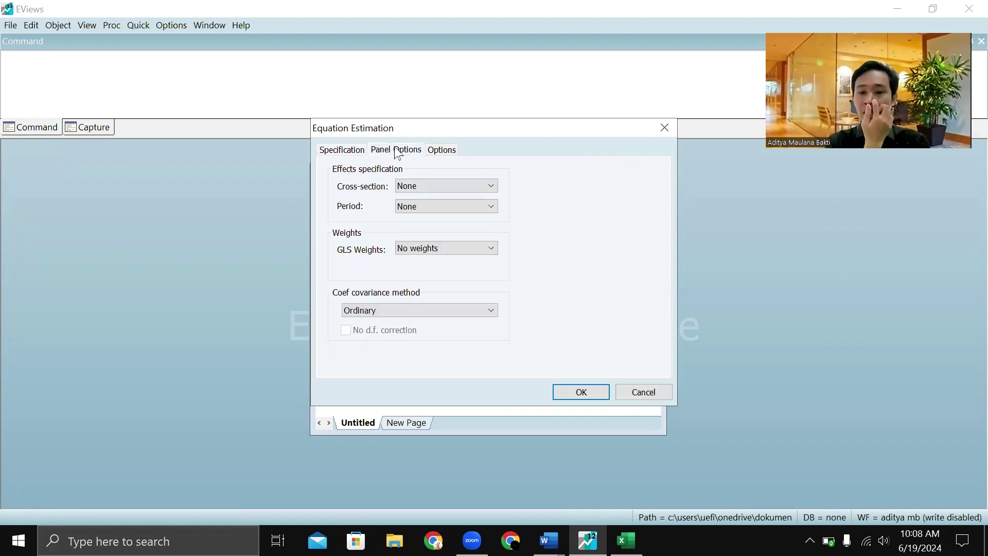
left_click(450, 187)
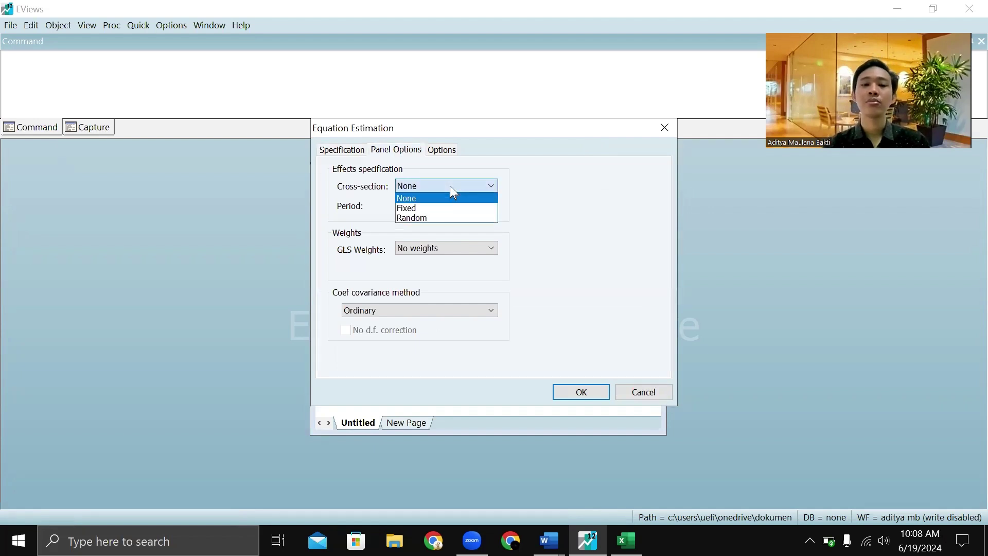
left_click(446, 219)
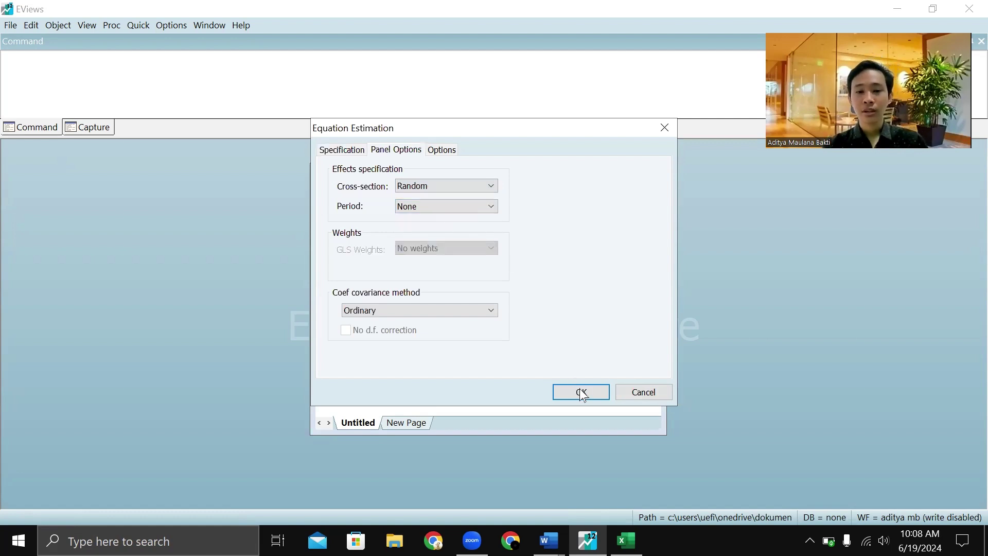
left_click(582, 391)
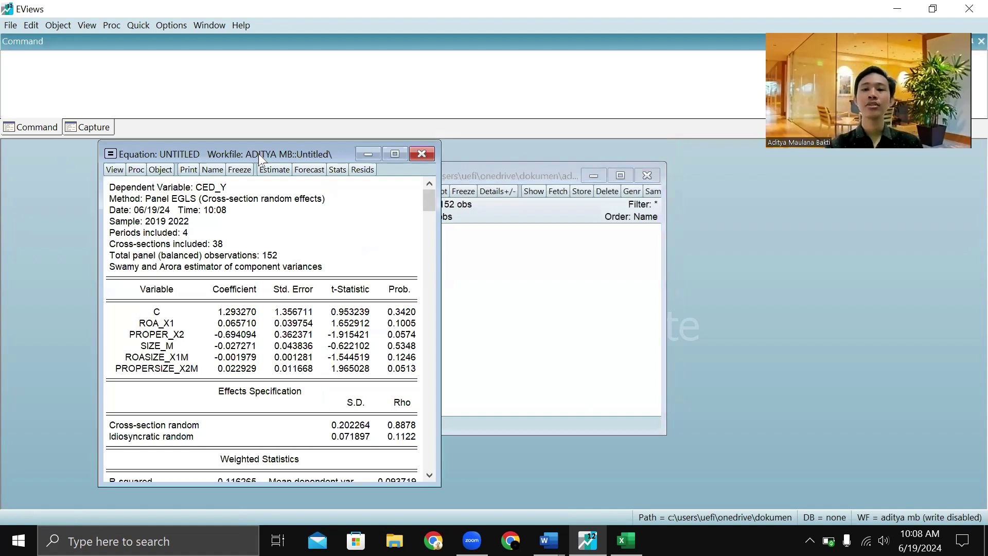
Move the equation output over the workfile window and examine the rows from ROA_X1 through the interaction terms ROASIZE_X1M and PROPERSIZE_X2M.
left_click_drag(259, 154, 515, 158)
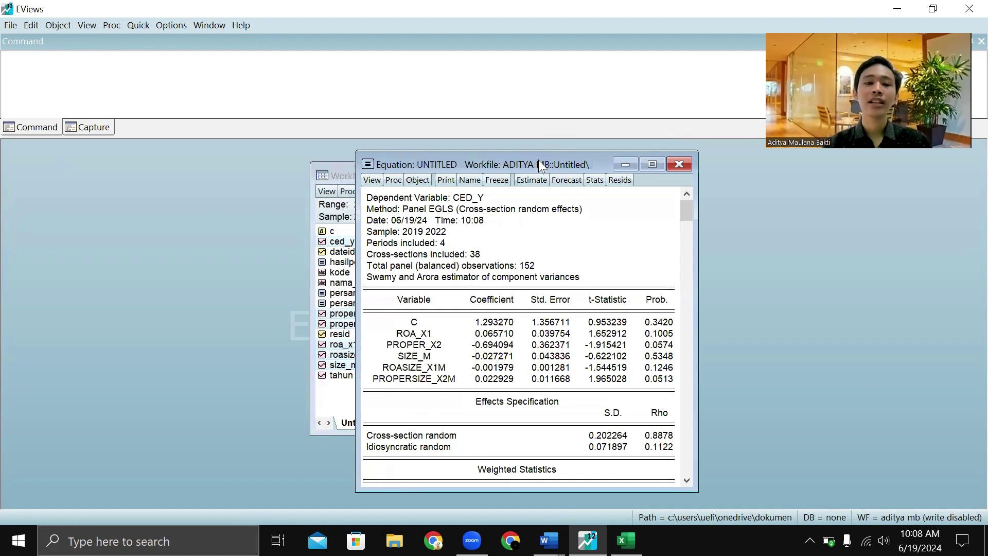
left_click_drag(538, 160, 467, 164)
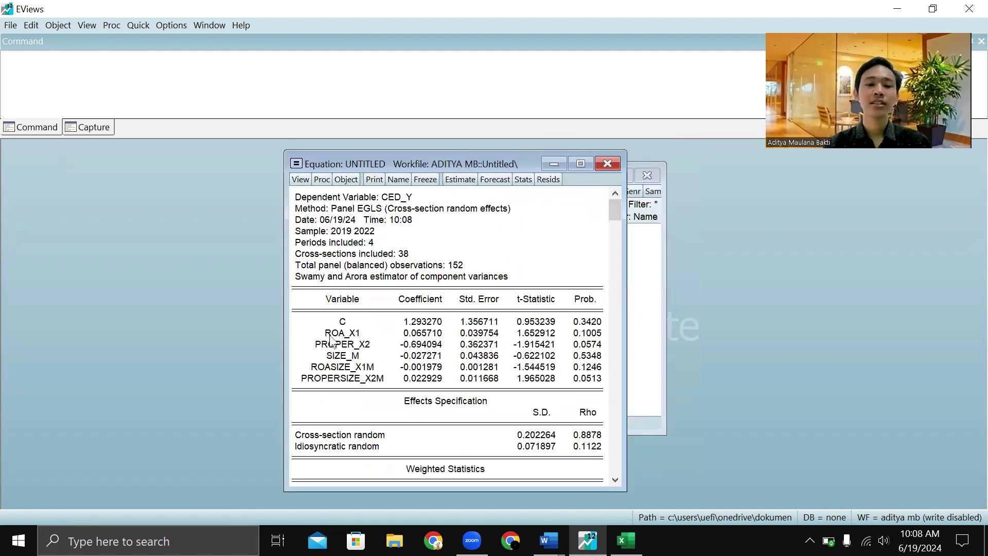
left_click(362, 335)
left_click(365, 346)
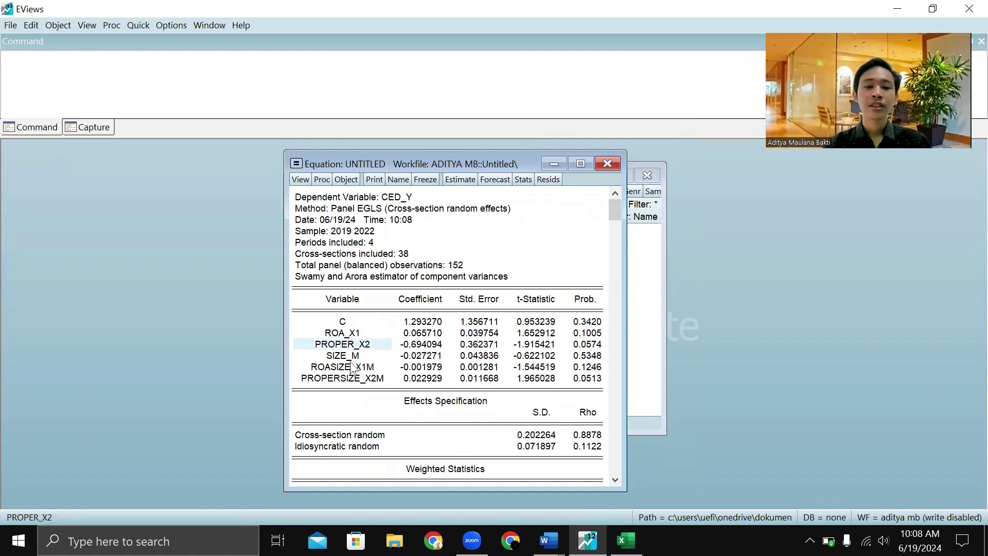
left_click(356, 355)
left_click(364, 369)
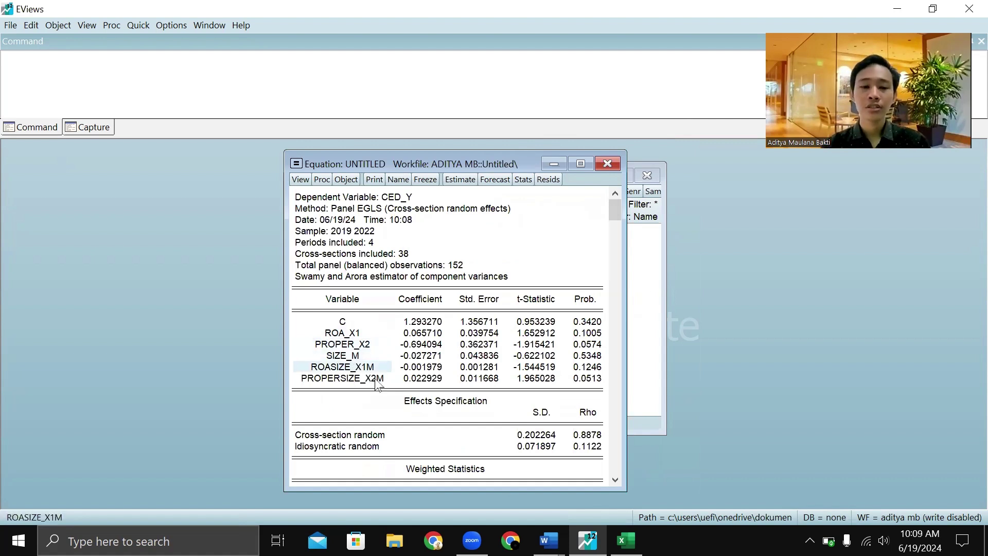
left_click(377, 381)
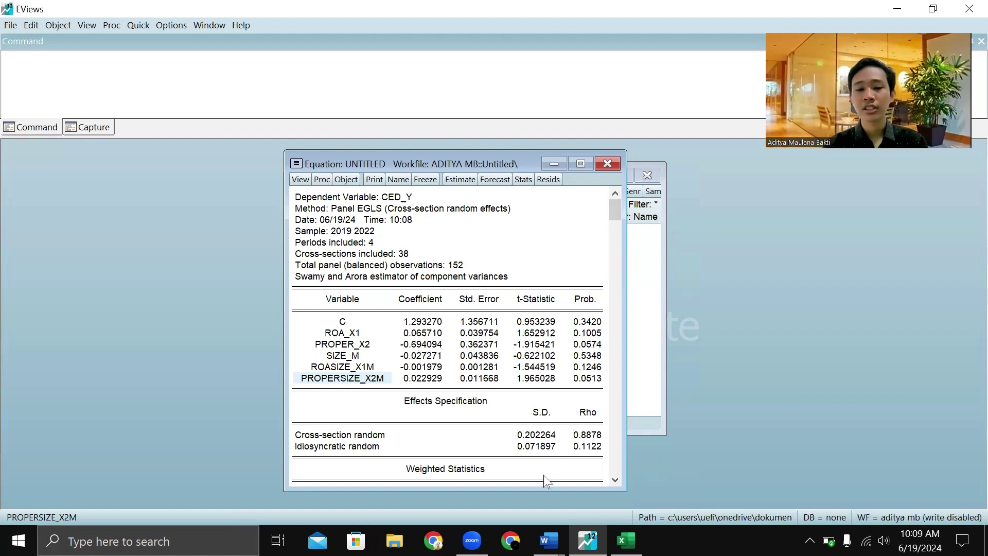
Switch to the Word document Hasil Uji Regresi Persamaan 1-3 and examine equation 1's t-statistics, probabilities and adjusted R-squared.
mouse_move(549, 540)
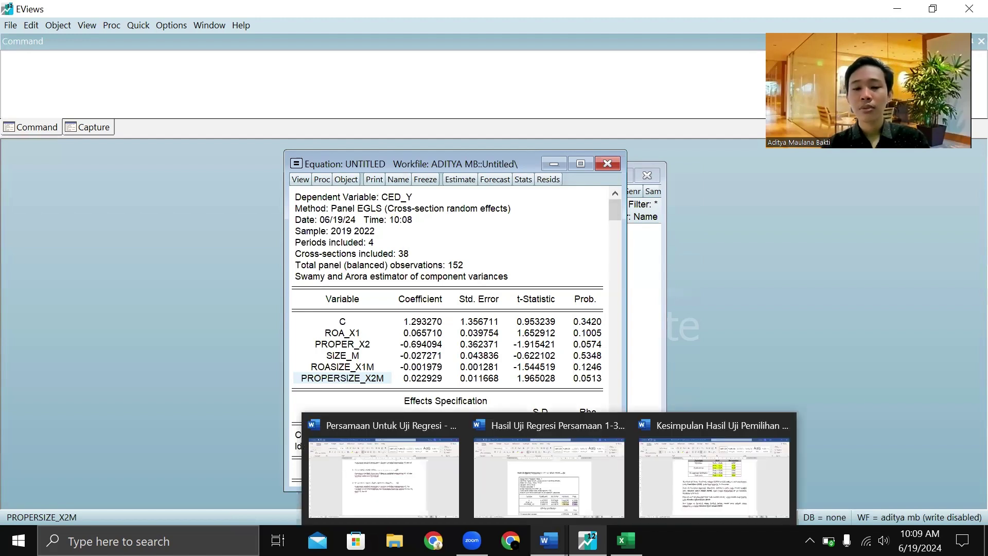
left_click(551, 472)
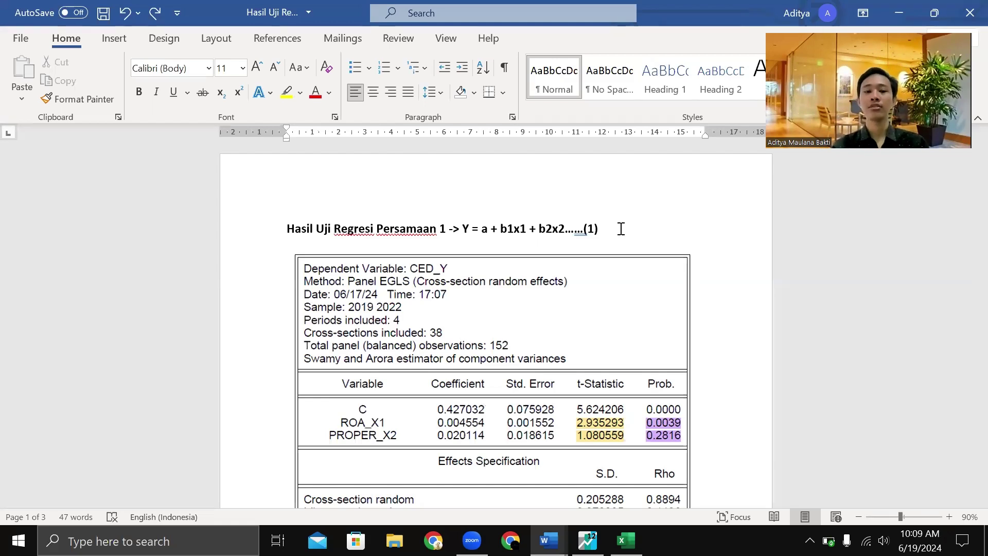
scroll(513, 326, "down", 4)
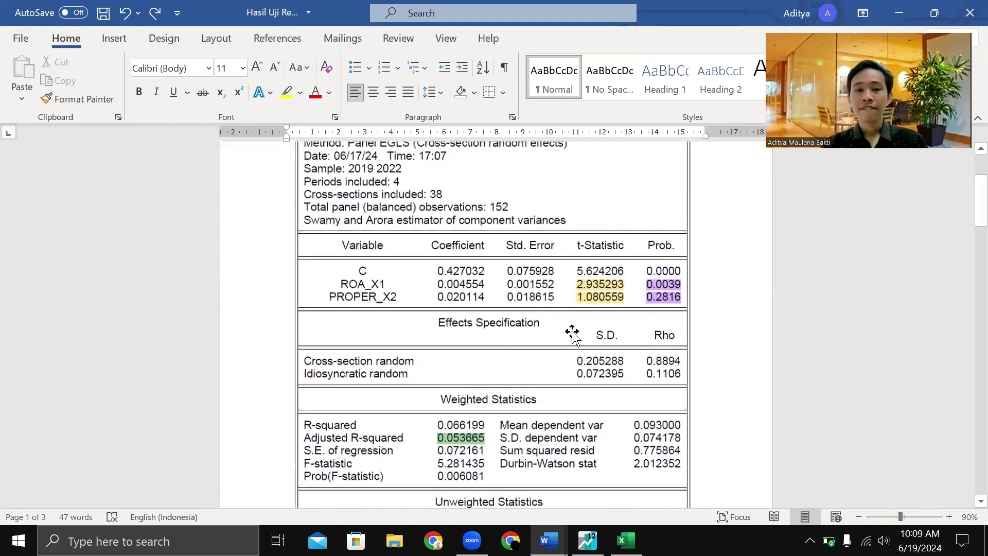
scroll(572, 334, "up", 2)
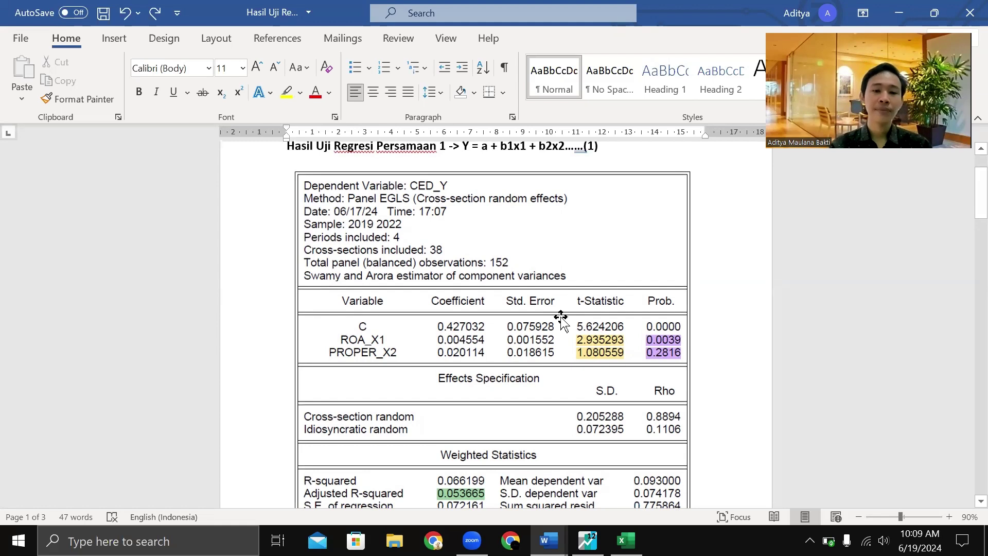
left_click(381, 338)
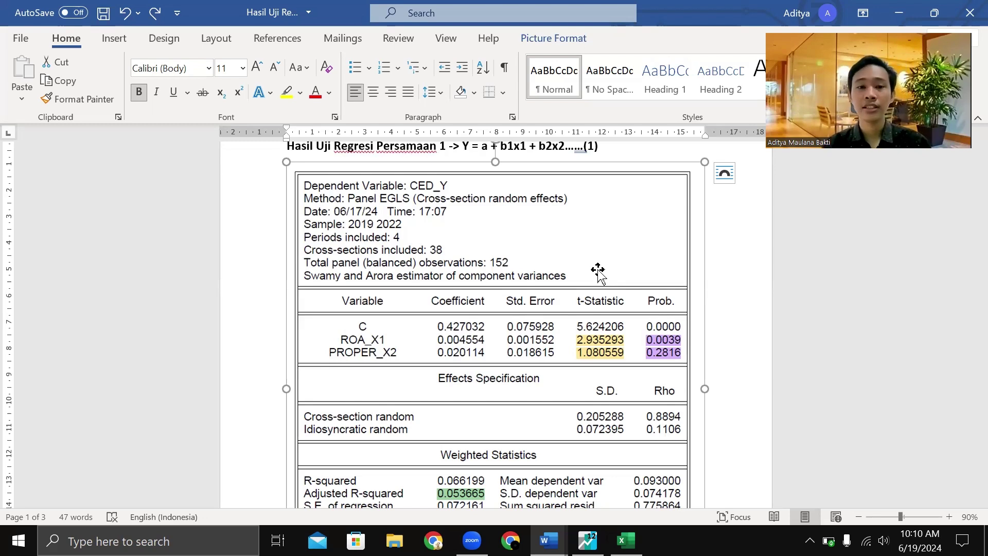
scroll(494, 384, "down", 4)
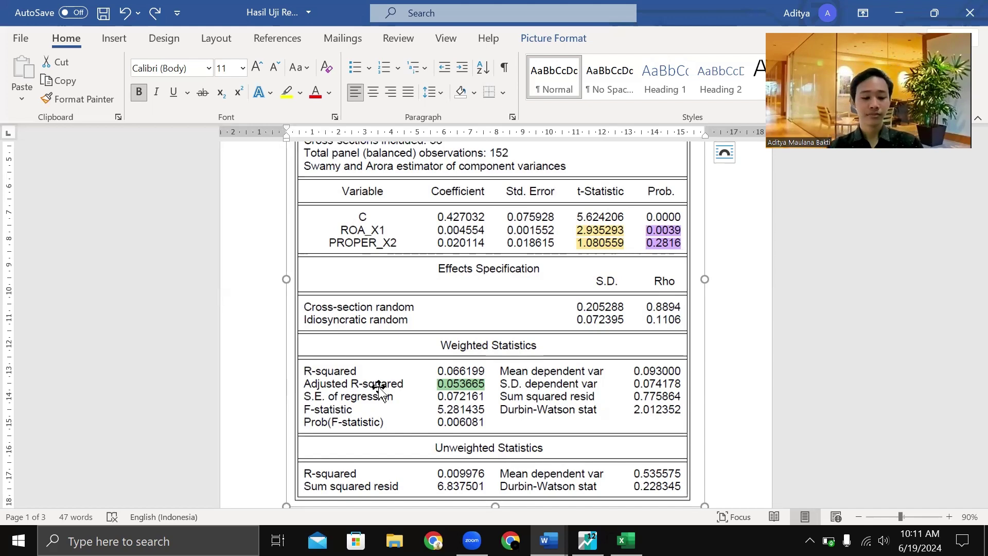
scroll(494, 412, "down", 5)
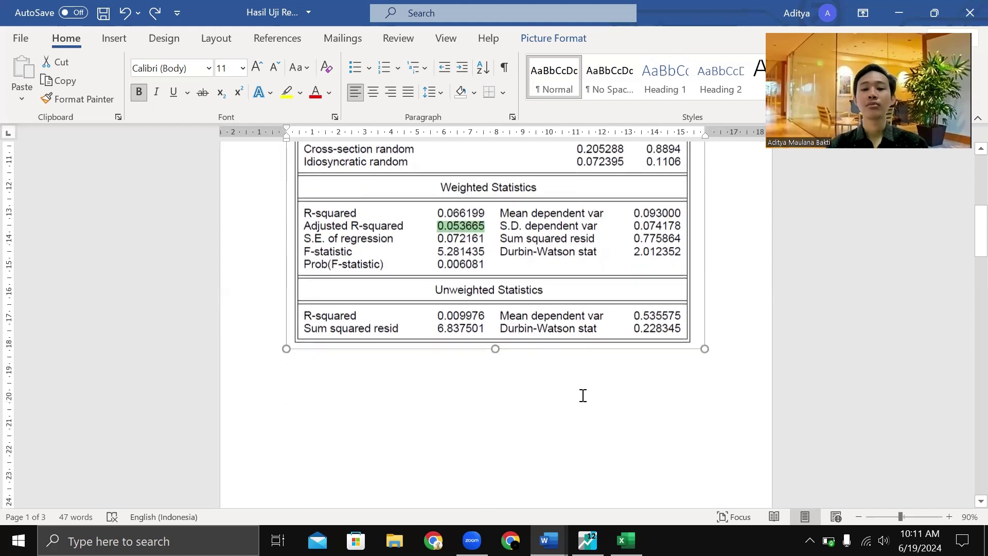
left_click(617, 390)
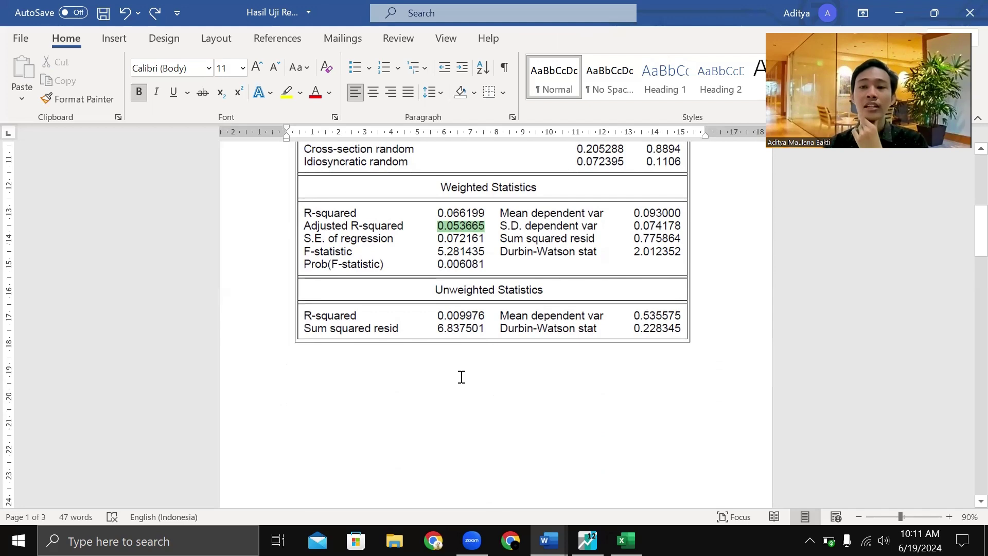
Examine the equation 2 results, from the model formula through the SIZE_M t-statistic and probability to the adjusted R-squared.
scroll(462, 378, "down", 1)
scroll(462, 378, "down", 12)
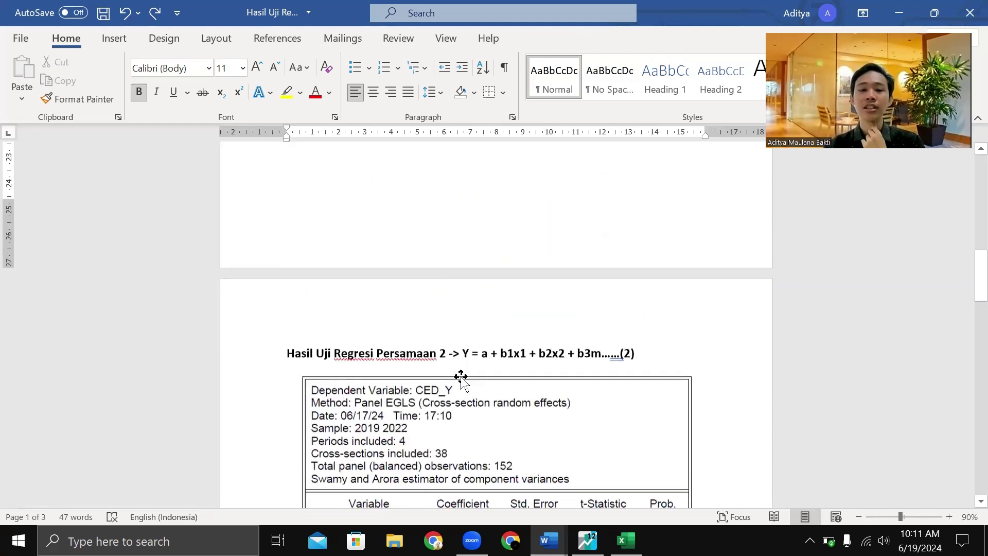
scroll(461, 379, "down", 3)
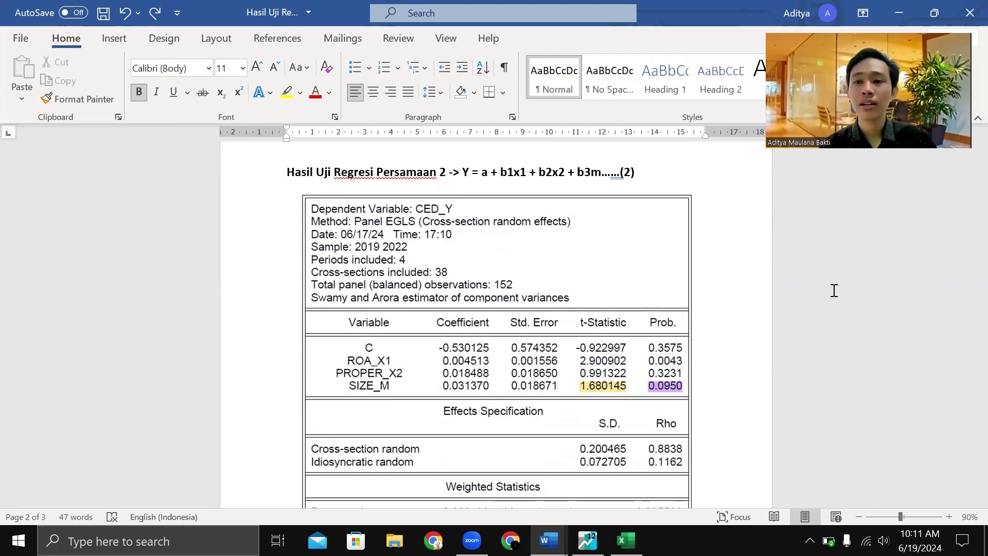
left_click(633, 315)
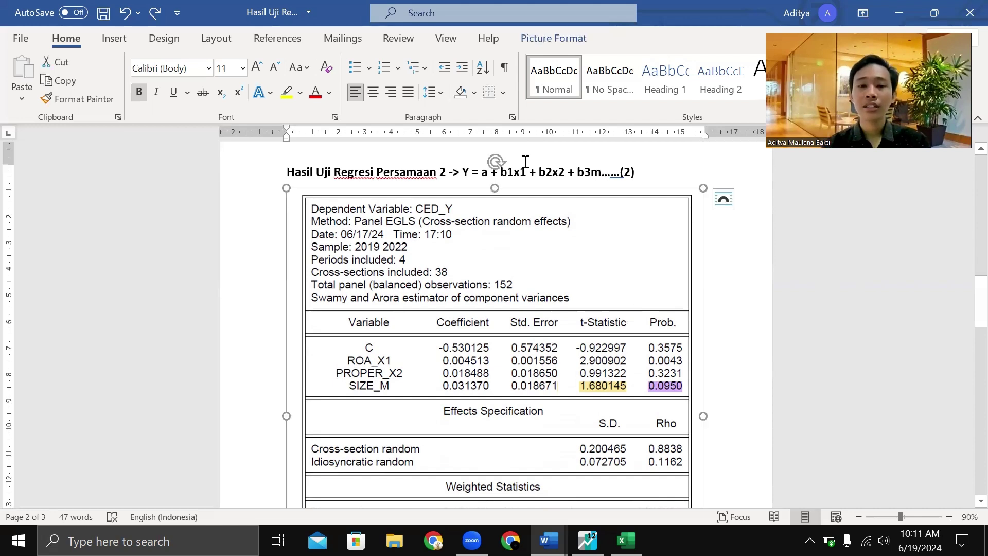
left_click(567, 176)
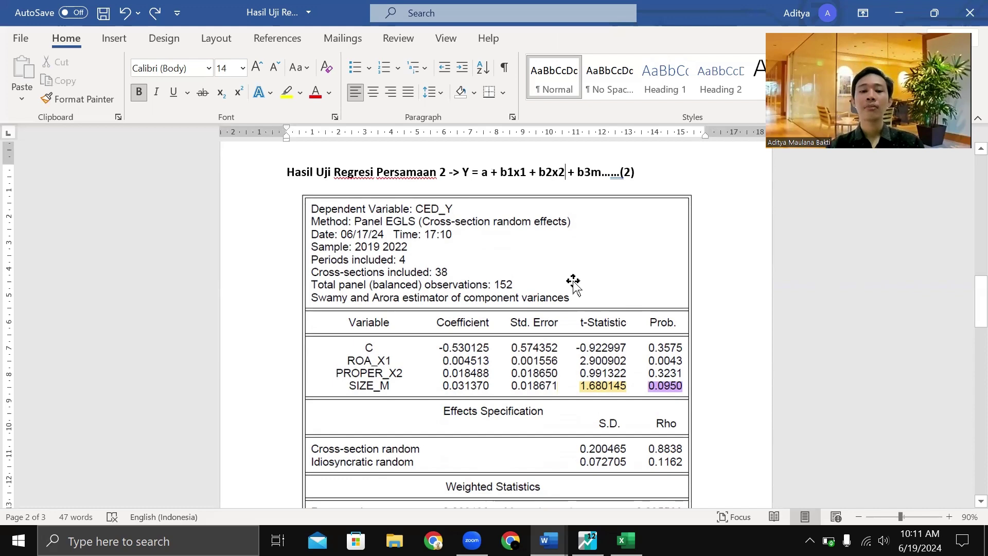
scroll(573, 282, "down", 3)
scroll(463, 283, "down", 1)
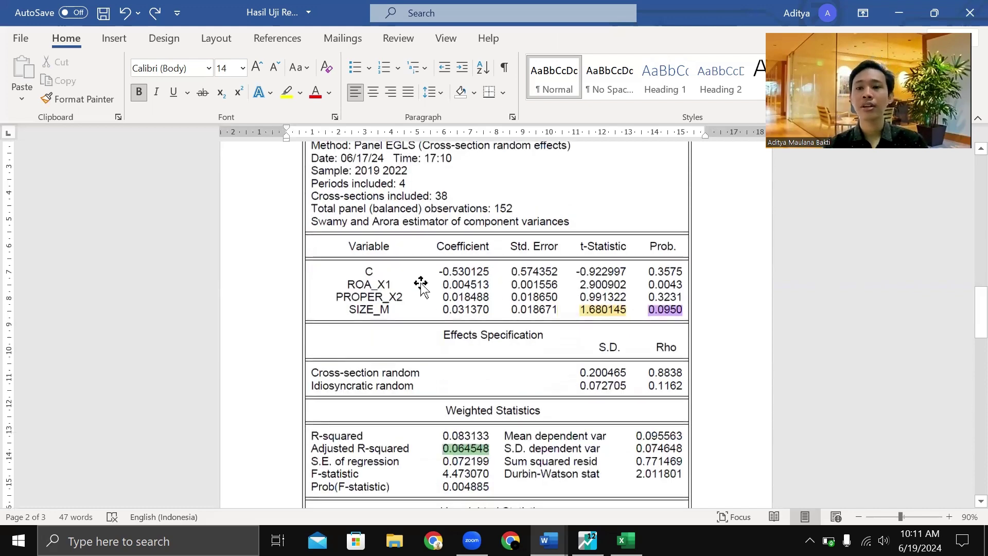
left_click(421, 285)
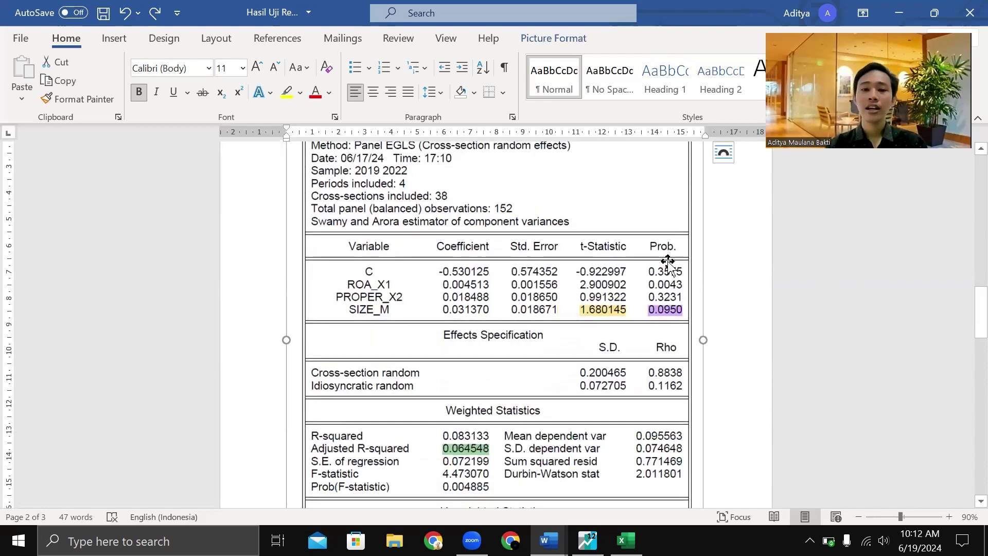
scroll(668, 265, "down", 3)
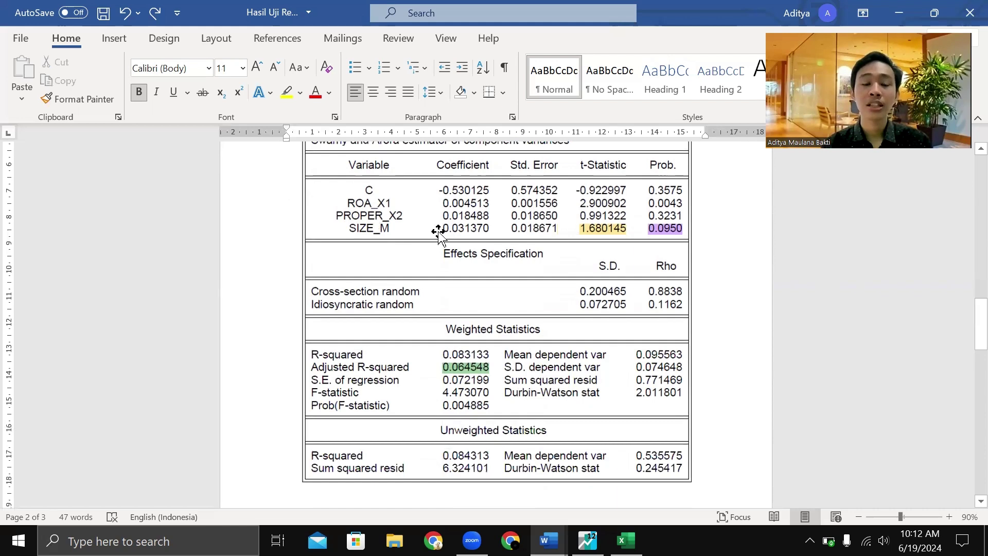
left_click(395, 230)
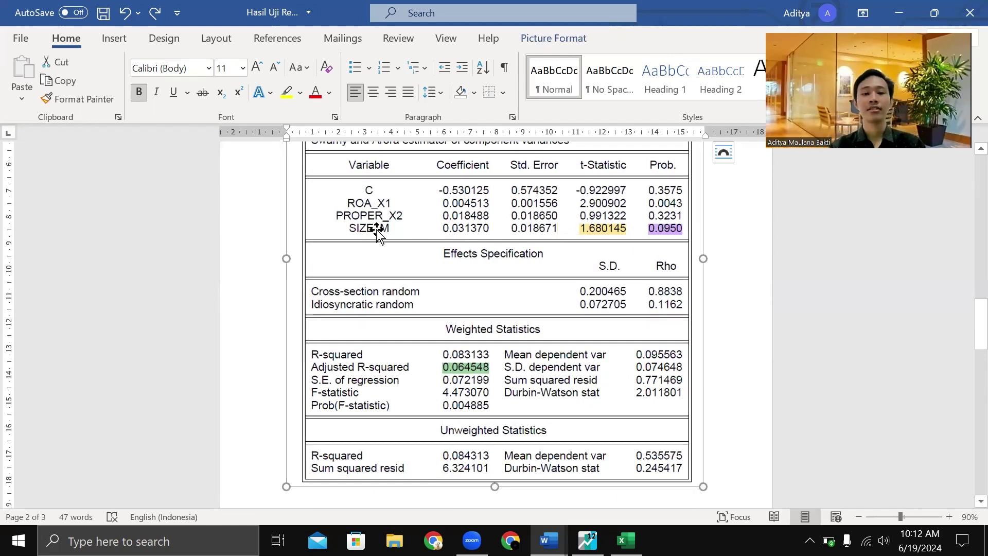
left_click(875, 231)
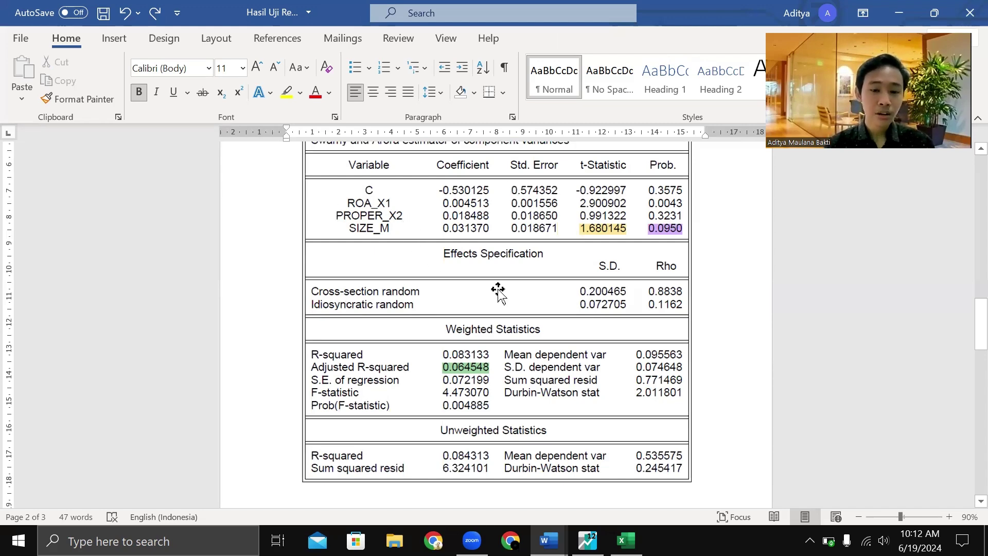
scroll(498, 291, "up", 1)
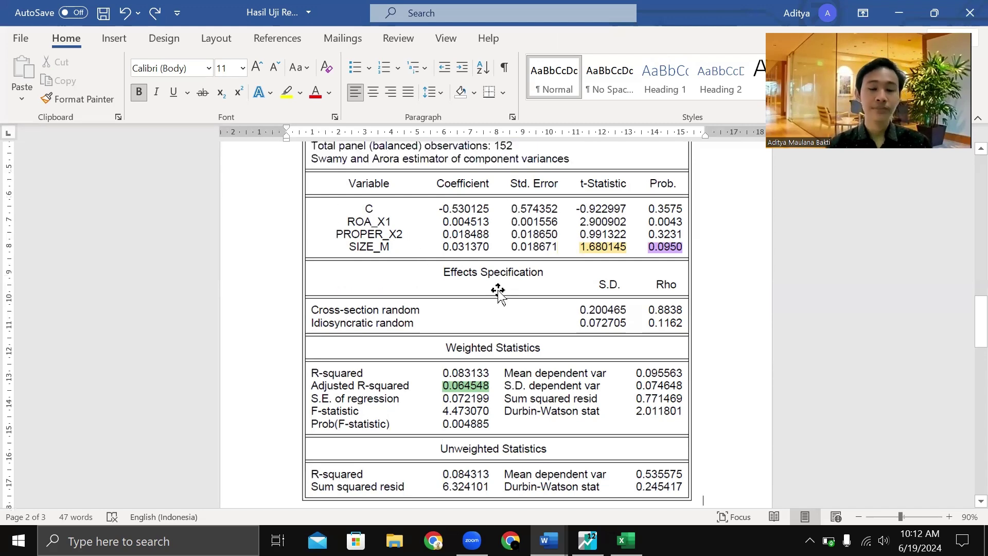
scroll(498, 292, "up", 1)
scroll(456, 232, "up", 4)
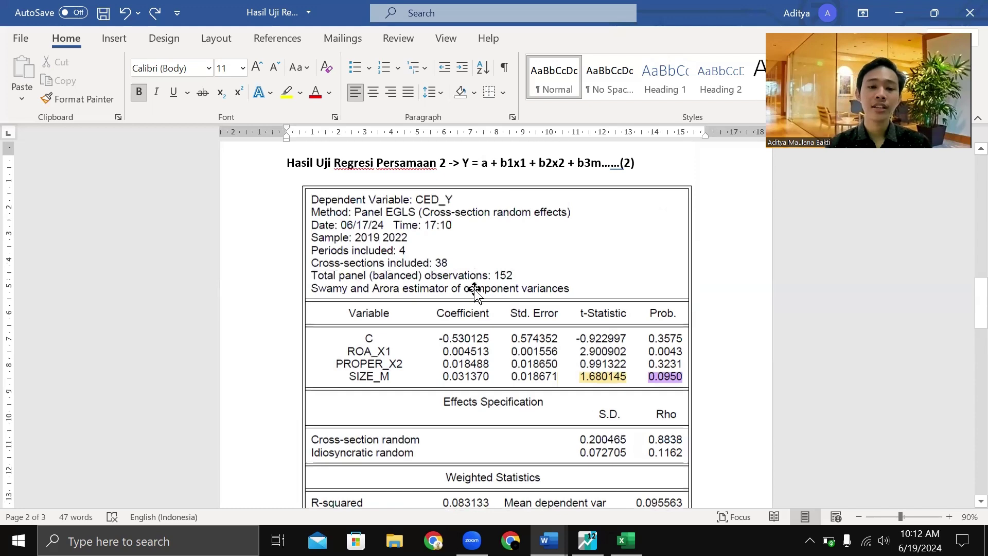
scroll(475, 292, "down", 4)
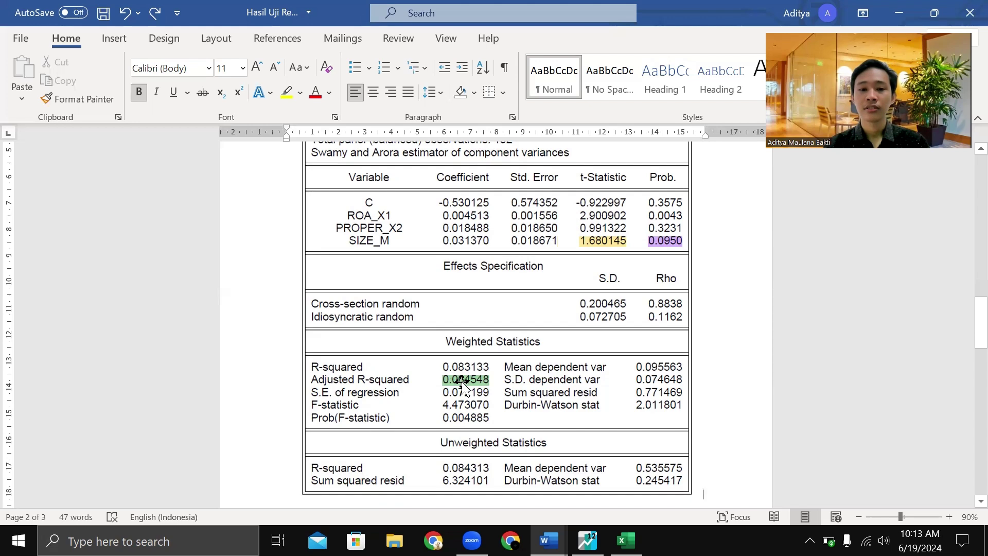
Go to the equation 3 results and examine the interaction terms b4x1*m and b5x2*m in the model formula.
scroll(462, 381, "down", 3)
scroll(462, 381, "down", 10)
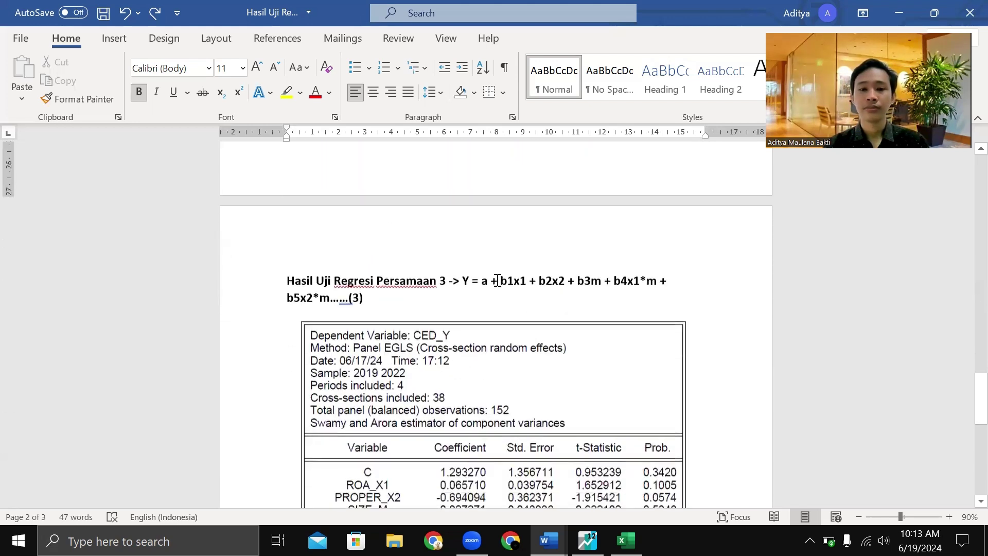
left_click(442, 294)
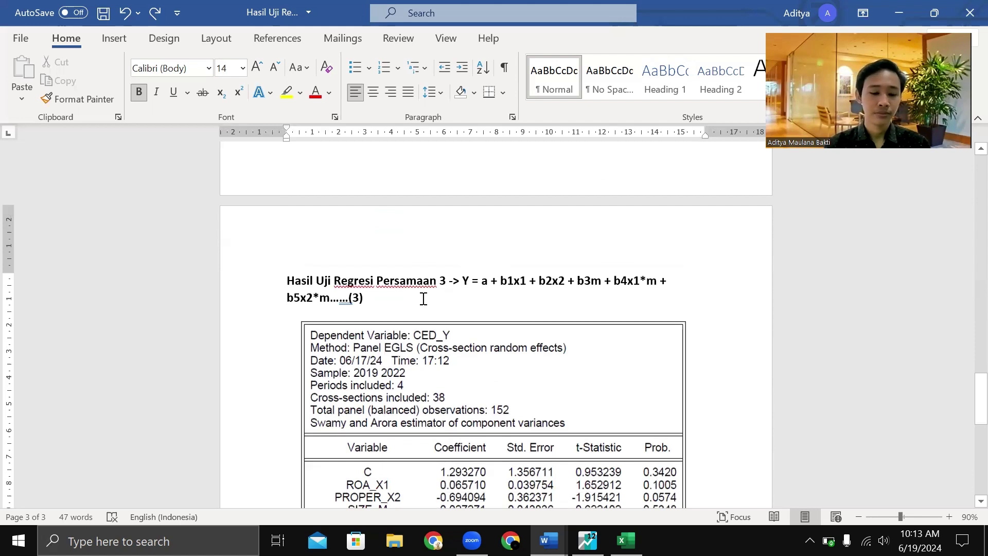
scroll(423, 298, "down", 1)
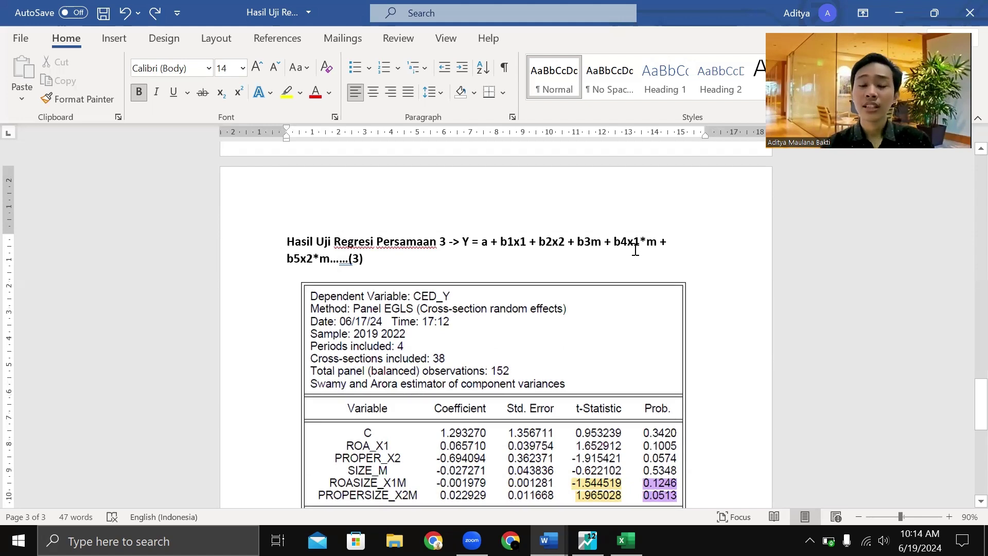
left_click_drag(626, 246, 657, 246)
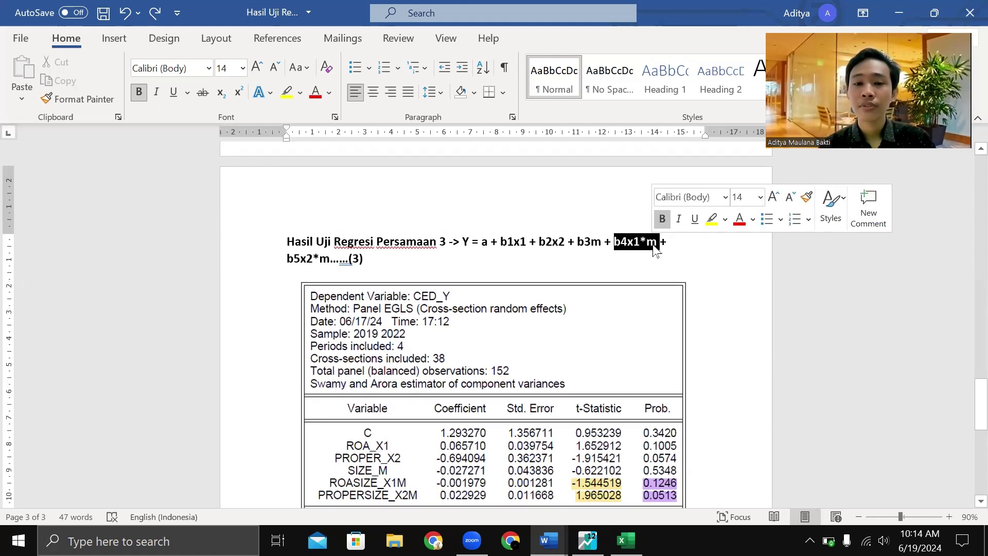
left_click(357, 269)
left_click_drag(330, 265, 308, 272)
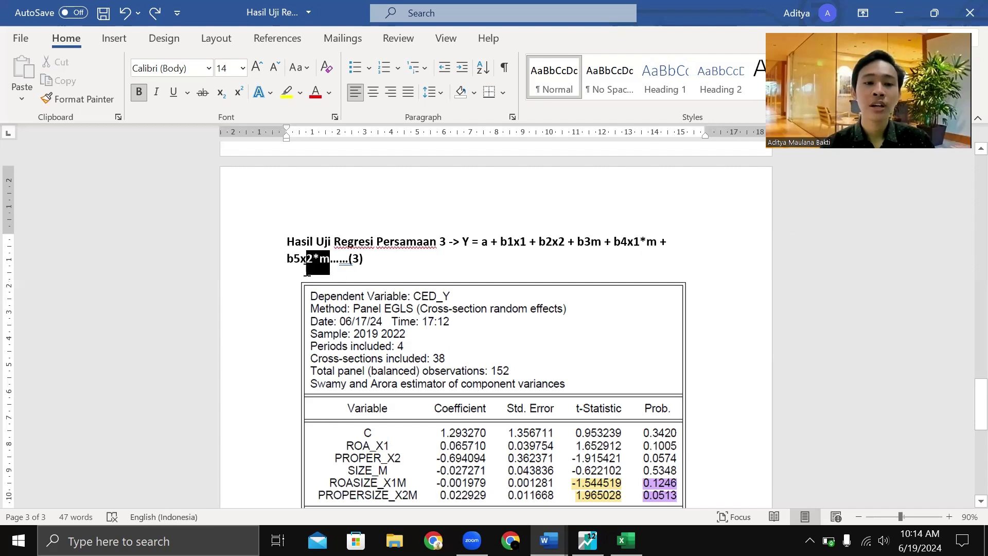
Examine the t-statistics and probabilities of ROASIZE_X1M and PROPERSIZE_X2M and equation 3's adjusted R-squared.
scroll(677, 317, "down", 3)
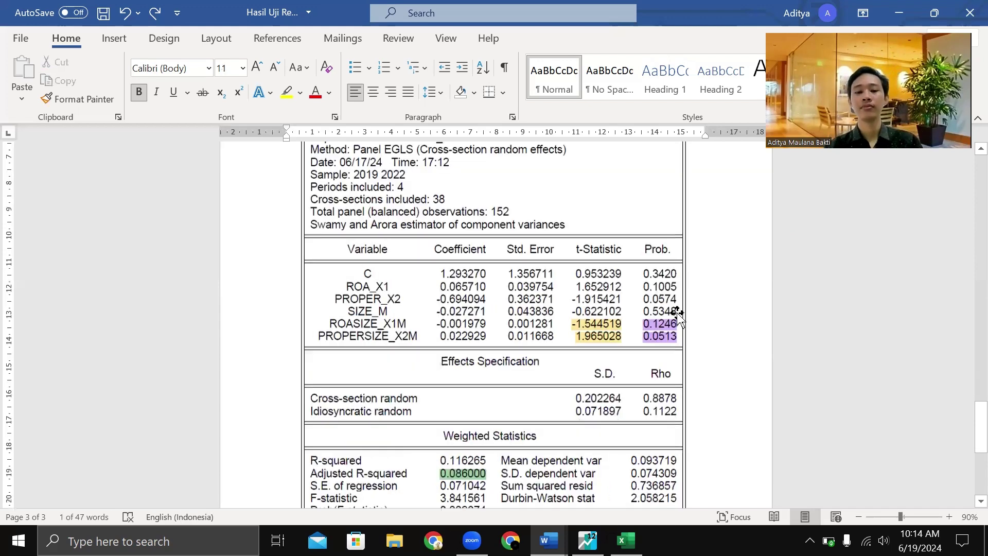
scroll(678, 317, "down", 2)
scroll(452, 298, "up", 5)
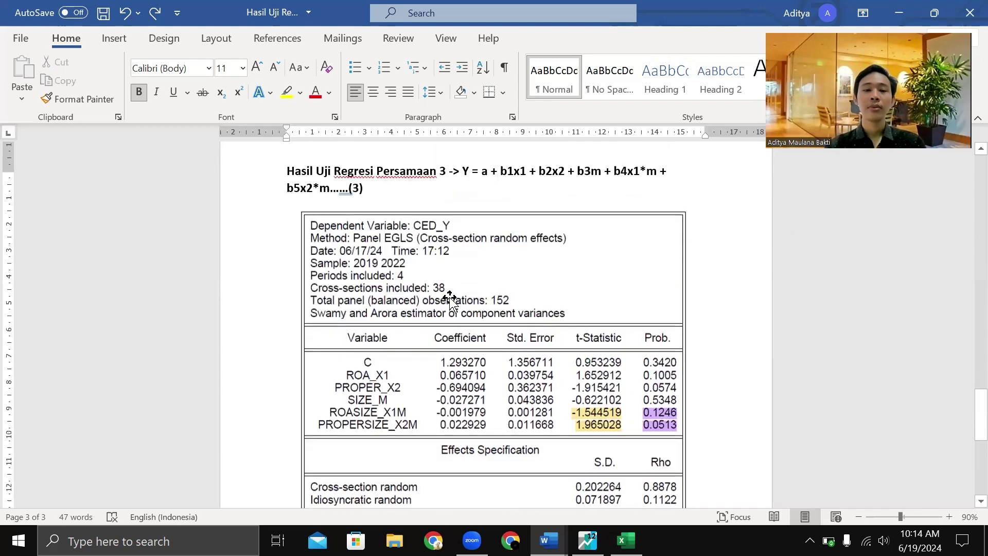
scroll(449, 299, "down", 1)
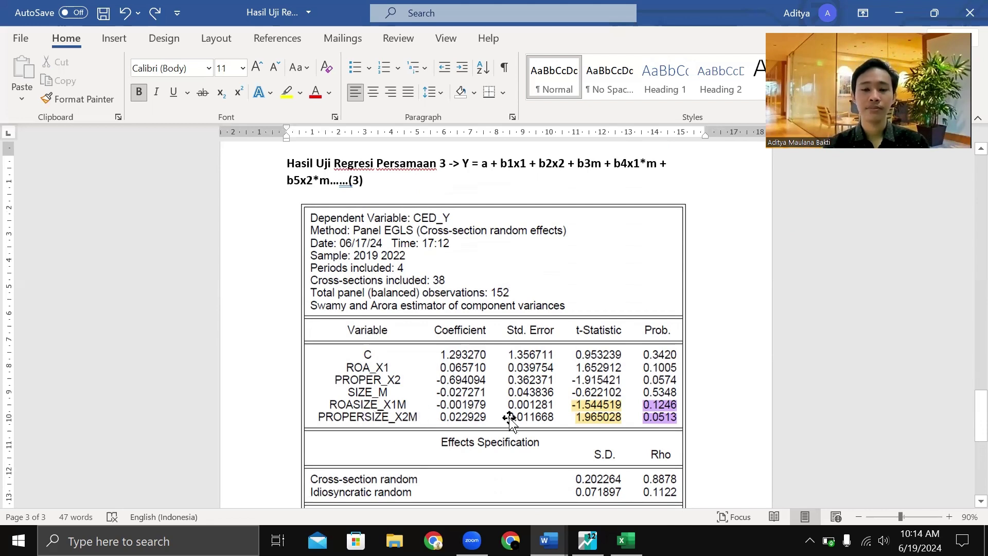
scroll(509, 420, "down", 1)
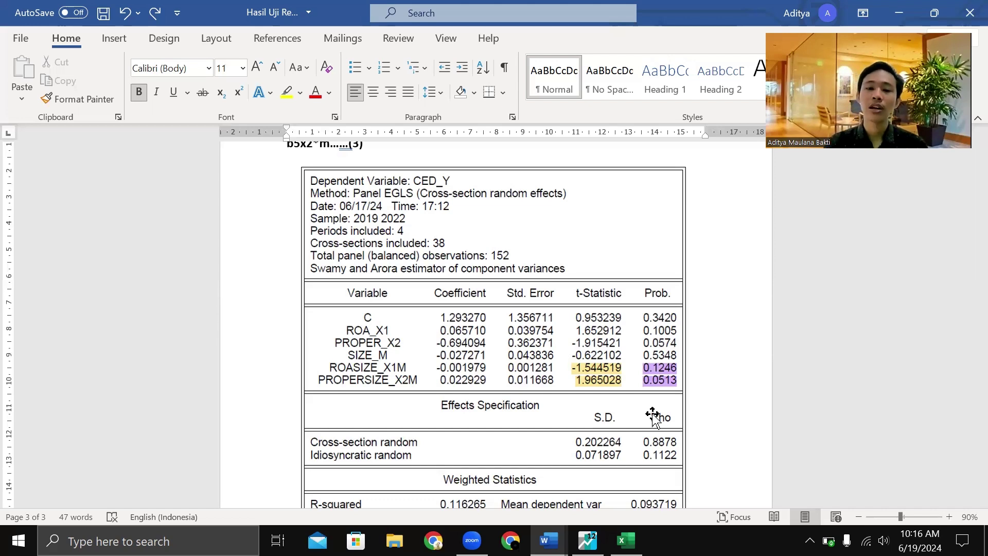
scroll(653, 416, "down", 2)
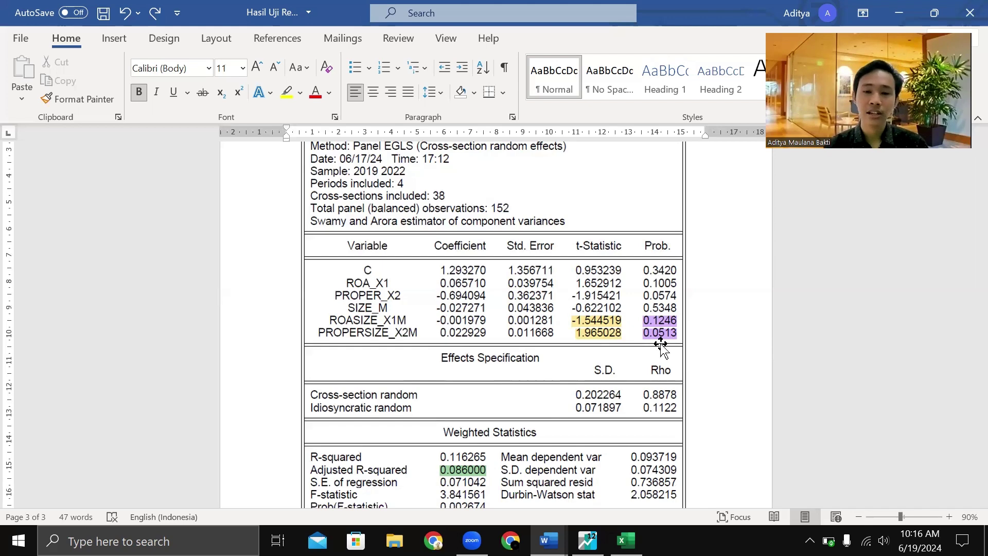
scroll(662, 345, "down", 5)
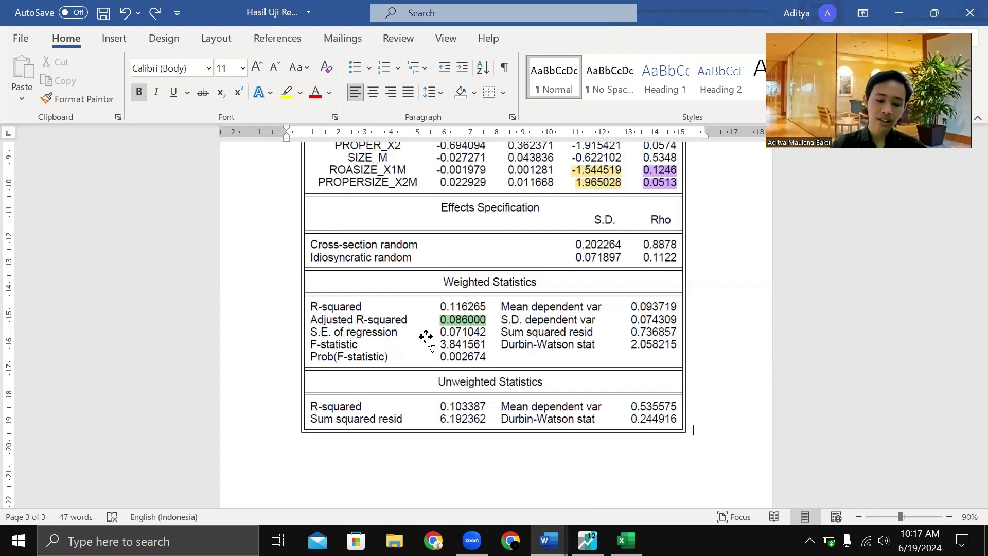
Review the equation 3 table again and compare its adjusted R-squared with the one for equation 2.
scroll(456, 337, "up", 8)
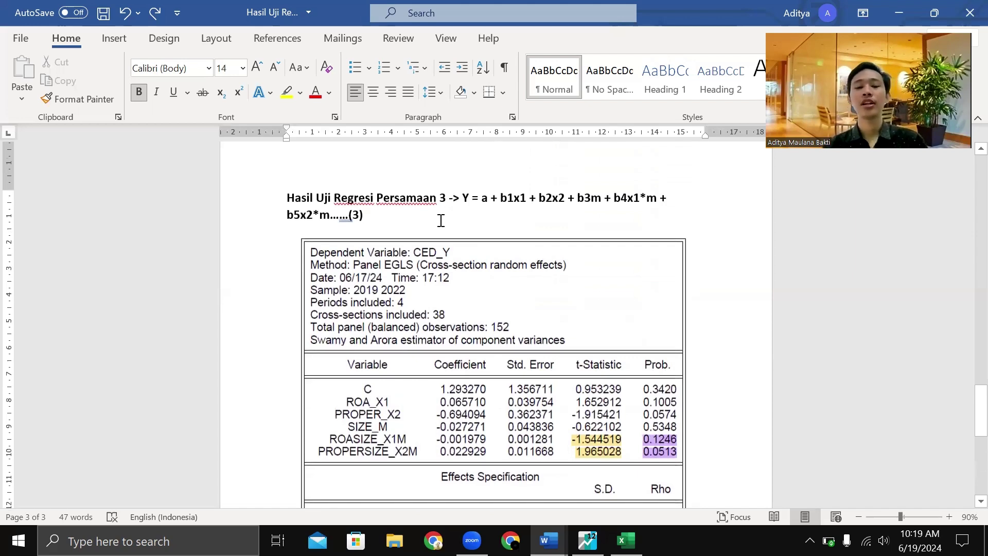
left_click(441, 221)
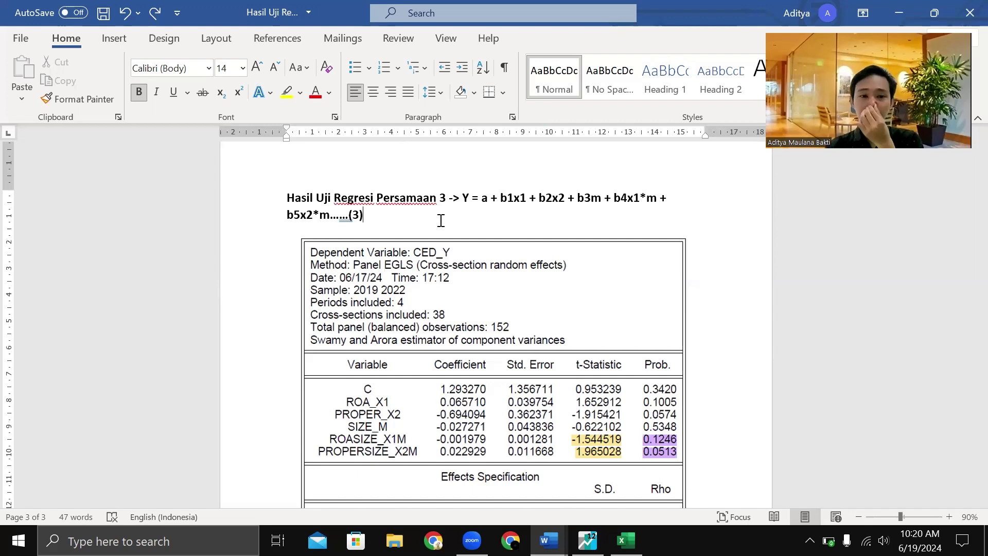
scroll(441, 220, "up", 8)
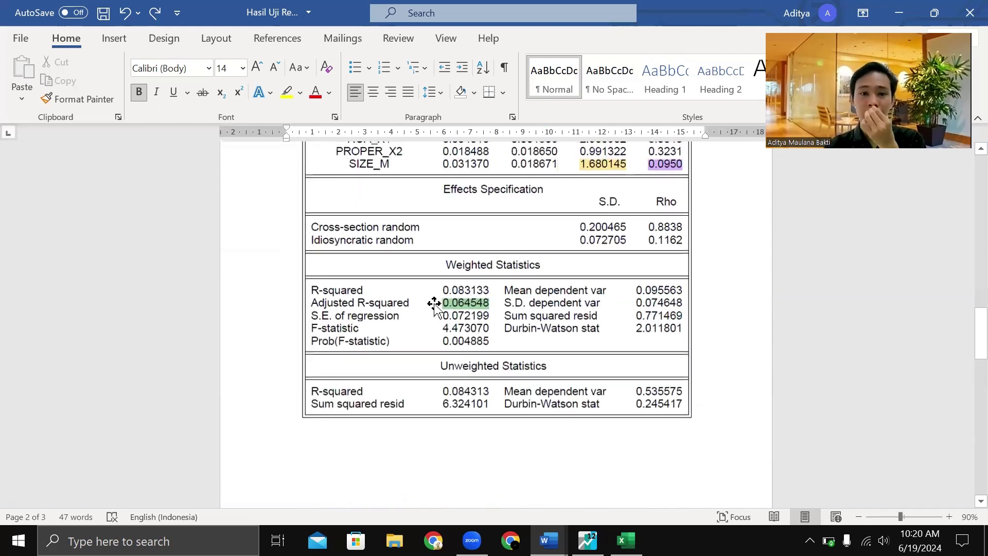
scroll(459, 309, "down", 8)
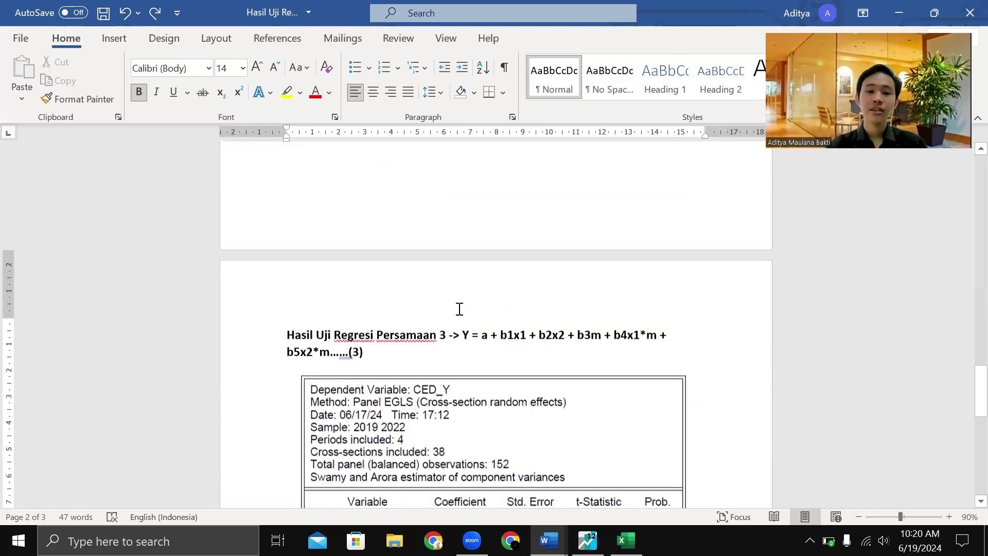
scroll(459, 309, "down", 5)
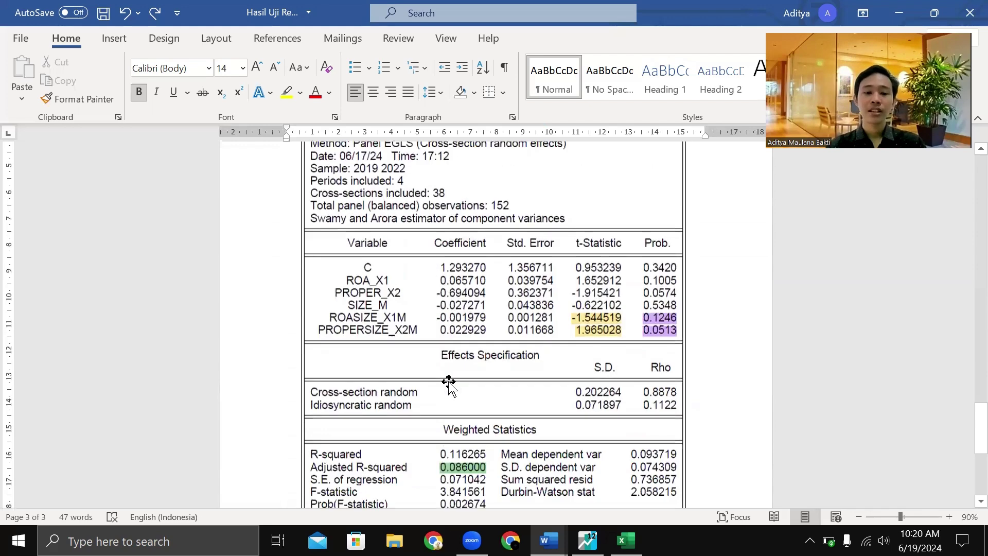
scroll(448, 384, "down", 3)
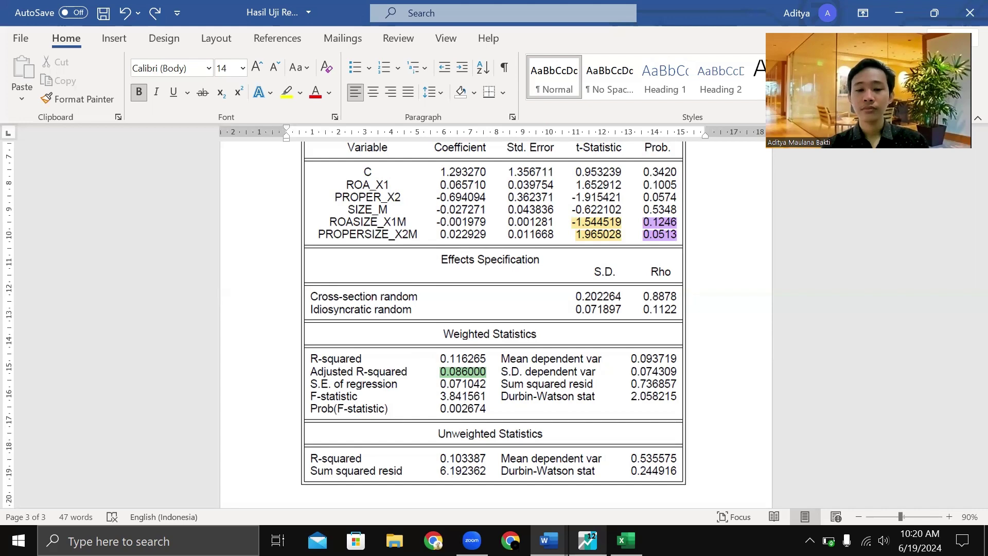
Switch to EViews, close and delete the untitled third equation, and clear the series selection in the ADITYA MB workfile.
mouse_move(588, 541)
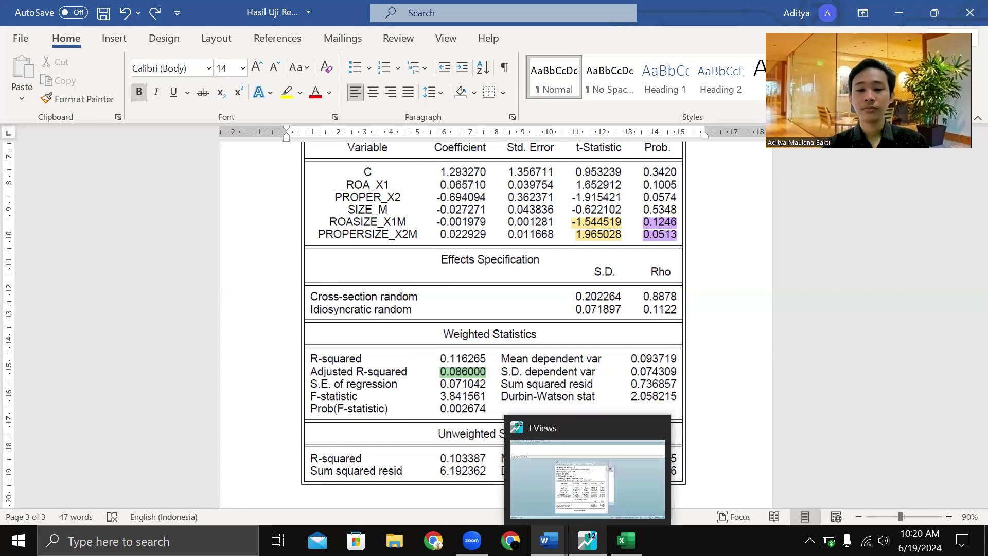
left_click(596, 472)
left_click(608, 164)
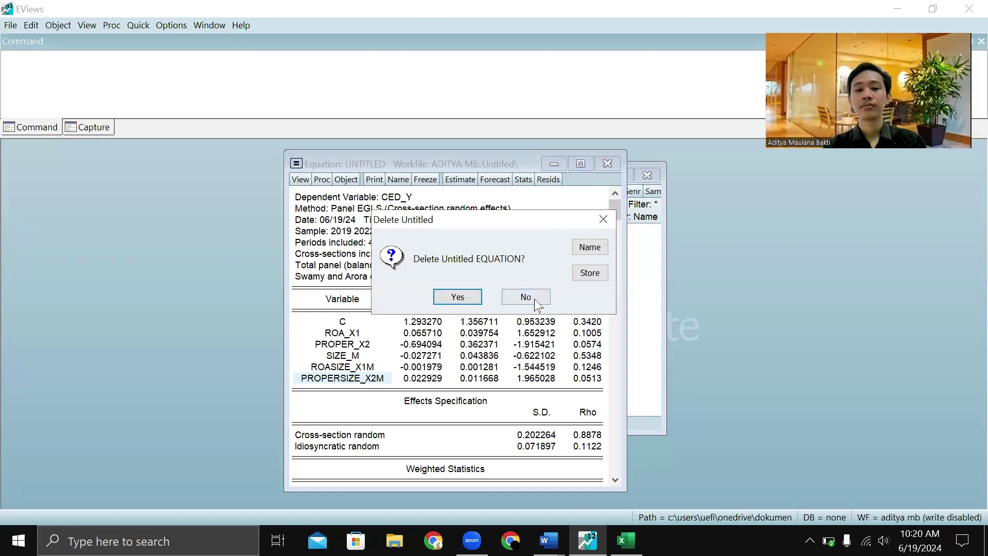
left_click(468, 297)
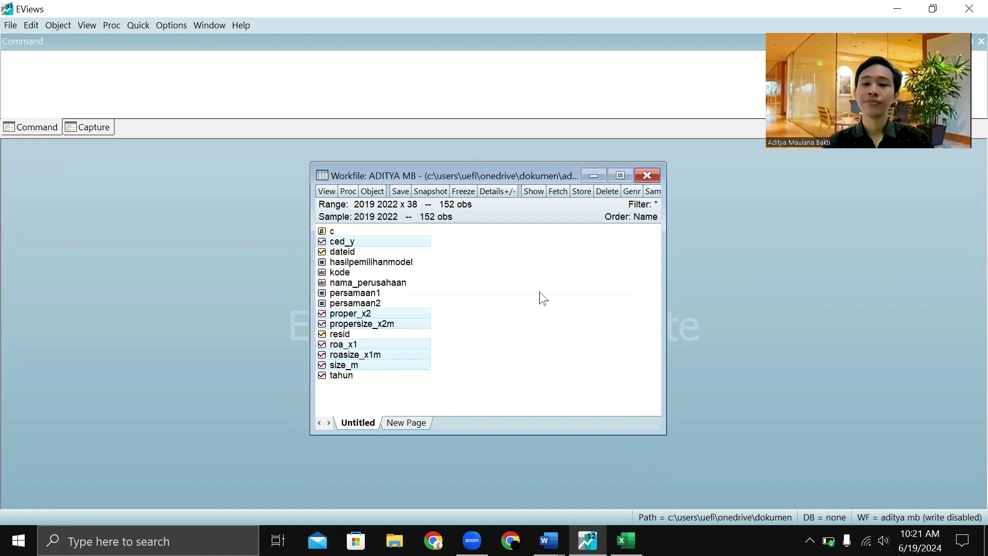
left_click(543, 299)
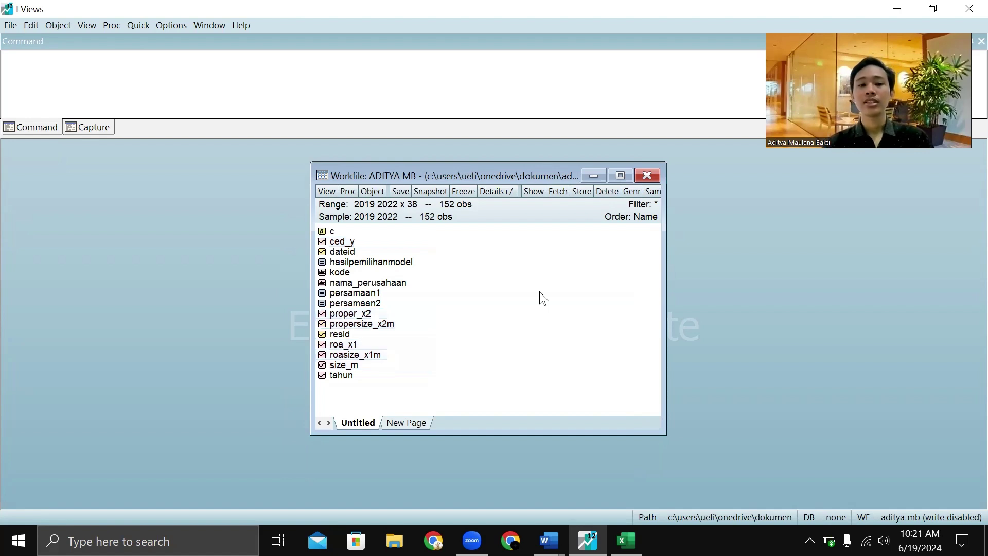